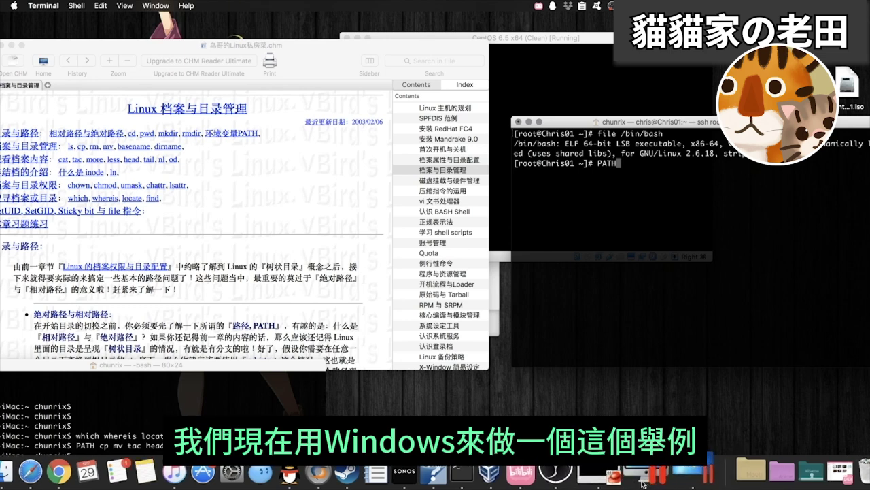
Switch to the Windows 7 virtual machine and open System Properties by running sysdm.cpl
{"action": "left_click", "coordinate": [674, 476]}
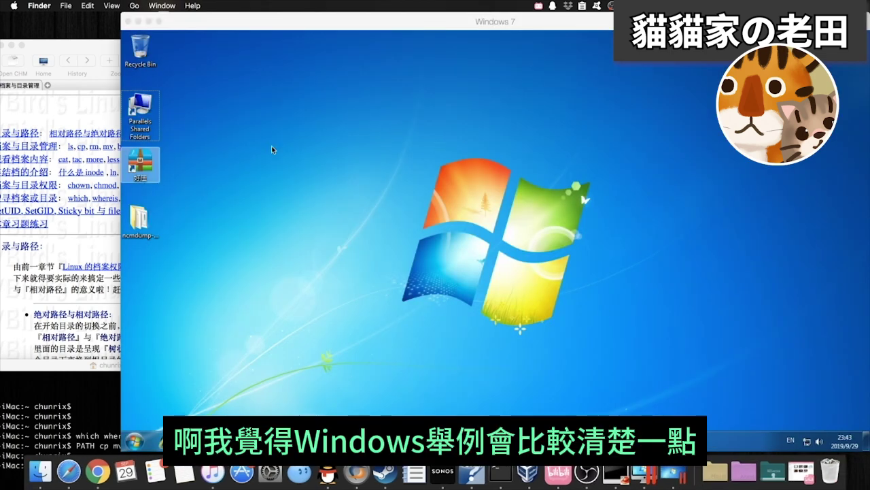
{"action": "left_click", "coordinate": [237, 338]}
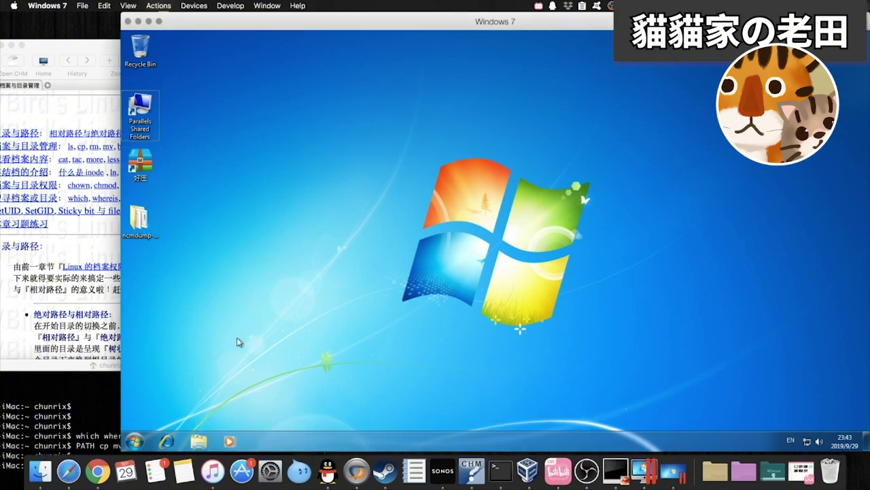
{"action": "key", "text": "super+r"}
{"action": "type", "text": "sysdm"}
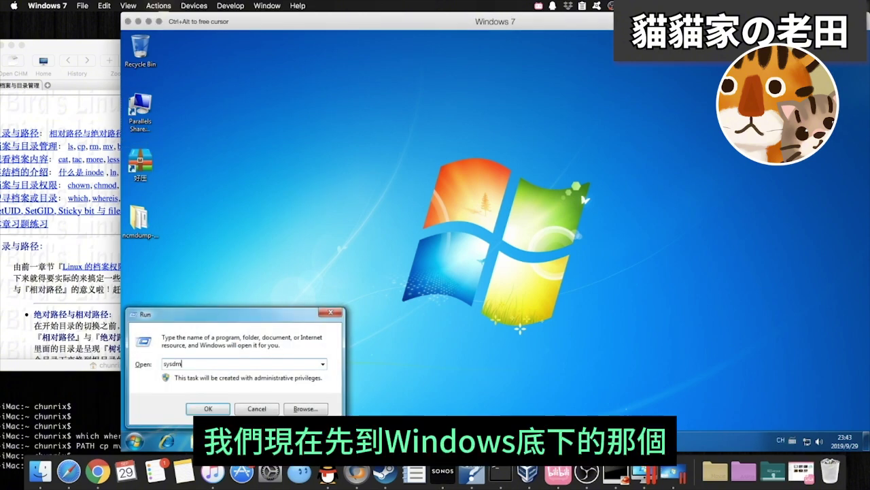
{"action": "type", "text": ".cp.cpl"}
{"action": "key", "text": "Return"}
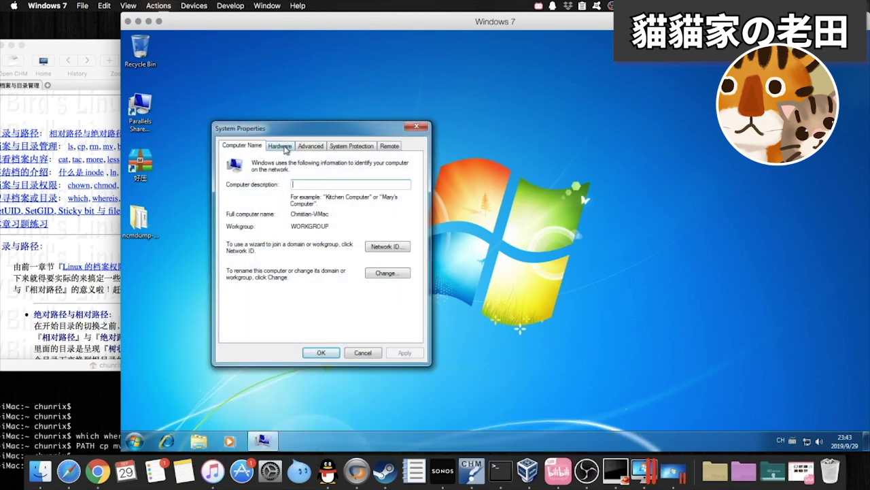
Open the Environment Variables dialog from the advanced system properties
{"action": "left_click", "coordinate": [307, 148]}
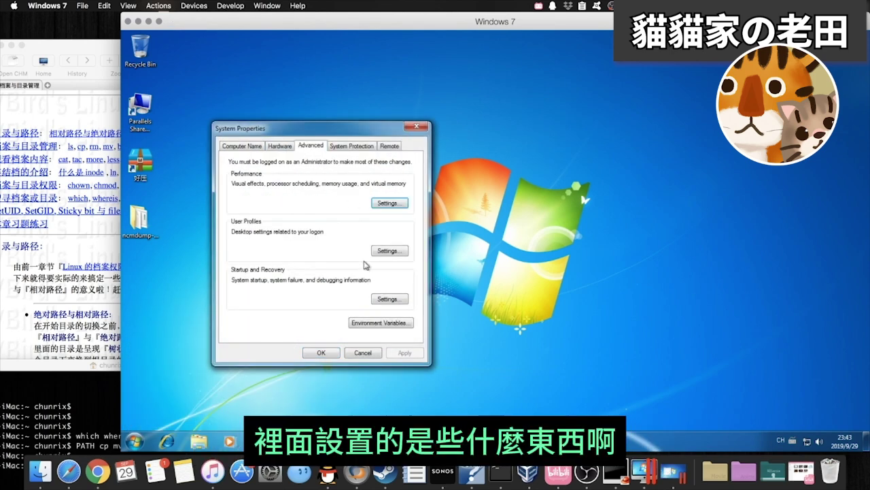
{"action": "left_click", "coordinate": [378, 299]}
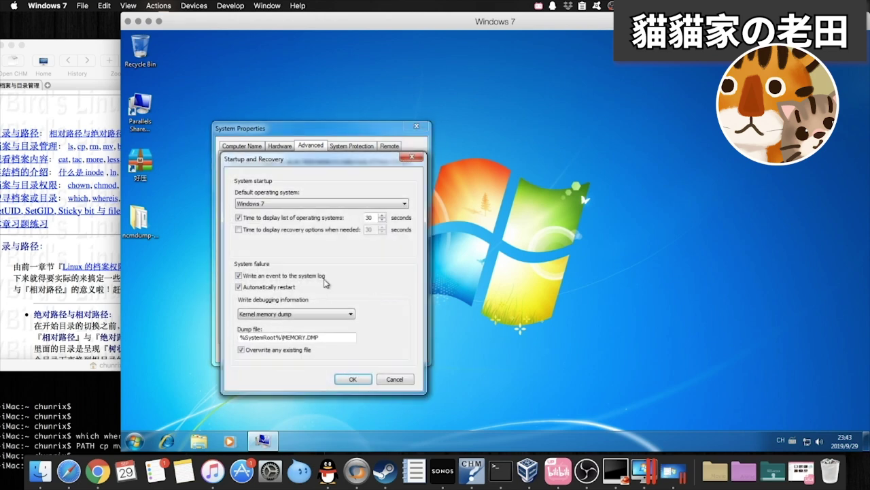
{"action": "left_click", "coordinate": [387, 379]}
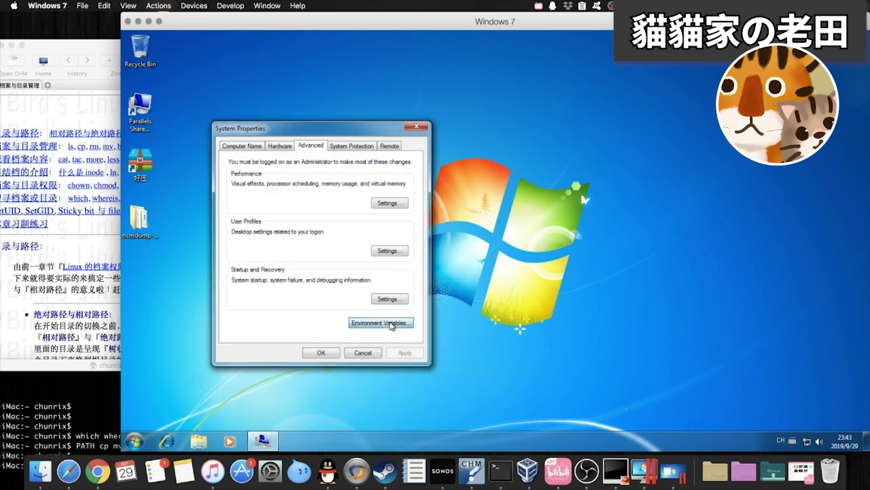
{"action": "left_click", "coordinate": [391, 326]}
{"action": "left_click", "coordinate": [384, 361]}
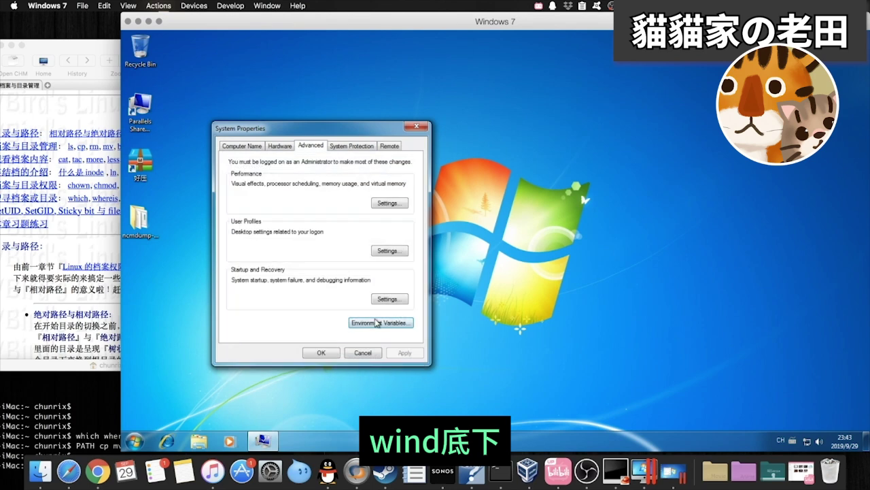
{"action": "left_click", "coordinate": [369, 323]}
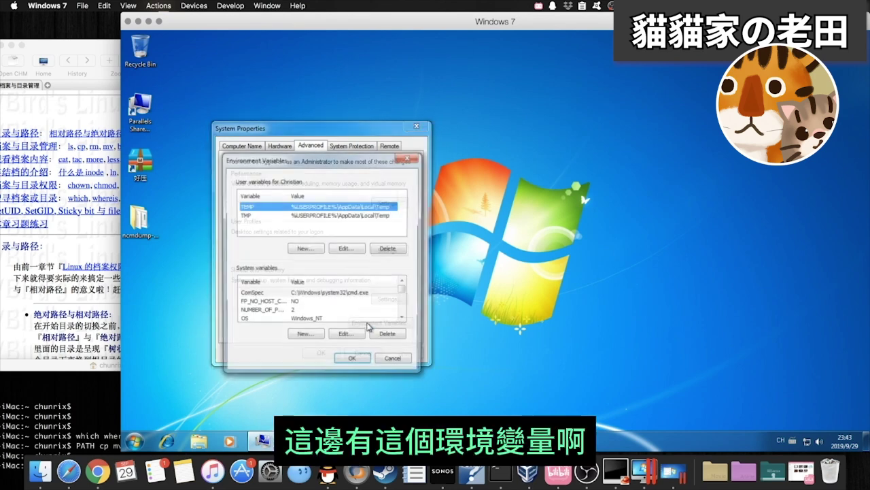
Examine the TEMP and TMP entries among the user variables
{"action": "left_click", "coordinate": [271, 215]}
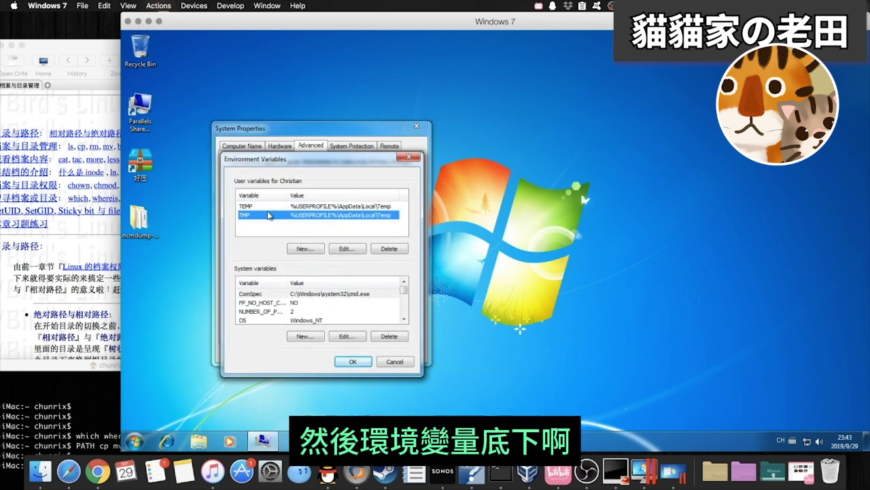
{"action": "left_click", "coordinate": [269, 206]}
{"action": "left_click", "coordinate": [263, 215]}
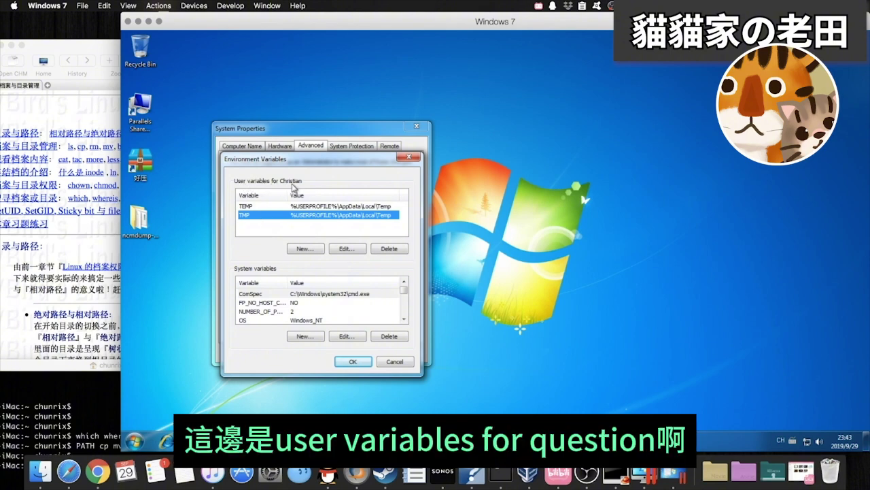
{"action": "left_click", "coordinate": [264, 206]}
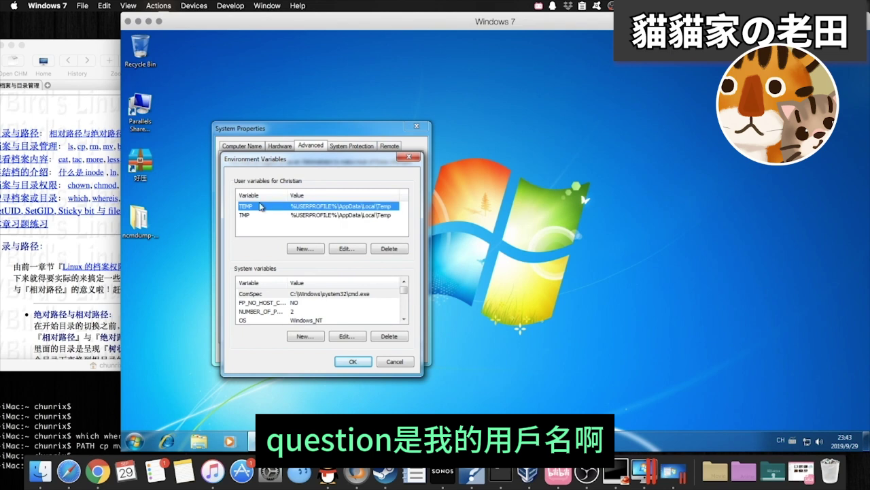
{"action": "left_click", "coordinate": [263, 214]}
{"action": "left_click", "coordinate": [263, 206]}
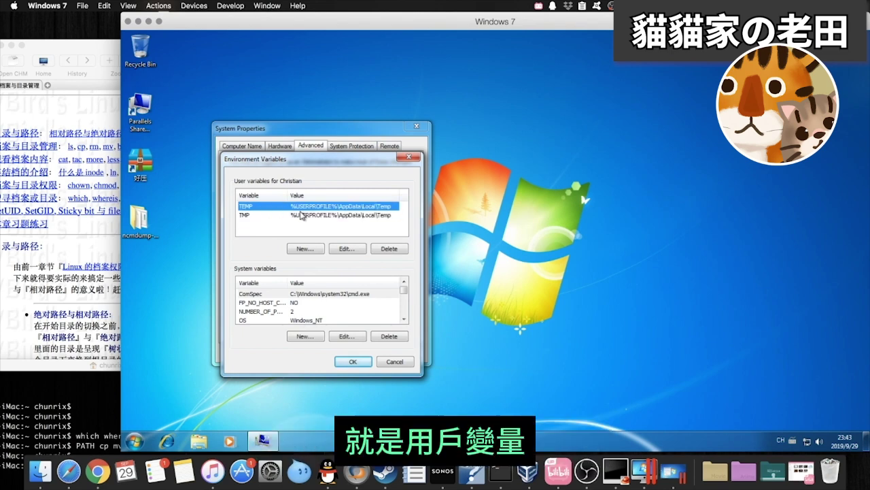
Open the TMP user variable, inspect the part of its value following %USERPROFILE%, and close it without changes
{"action": "double_click", "coordinate": [300, 215]}
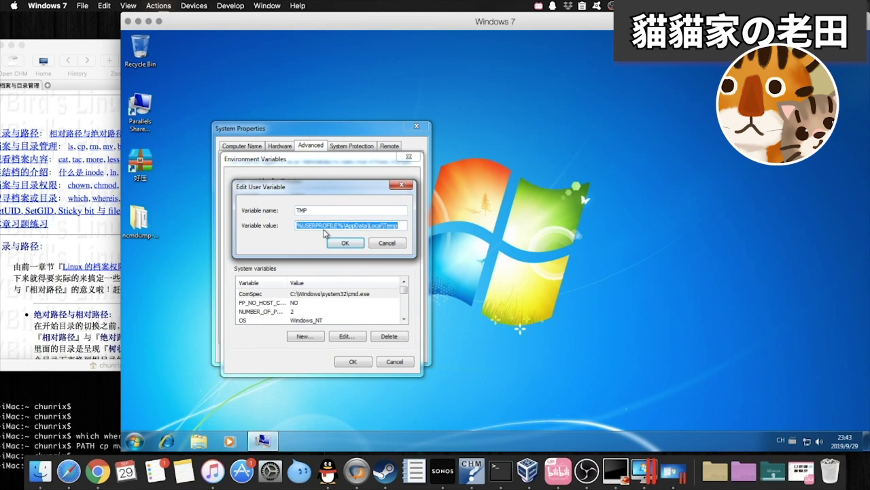
{"action": "left_click", "coordinate": [327, 226]}
{"action": "left_click_drag", "start_coordinate": [329, 226], "coordinate": [416, 228]}
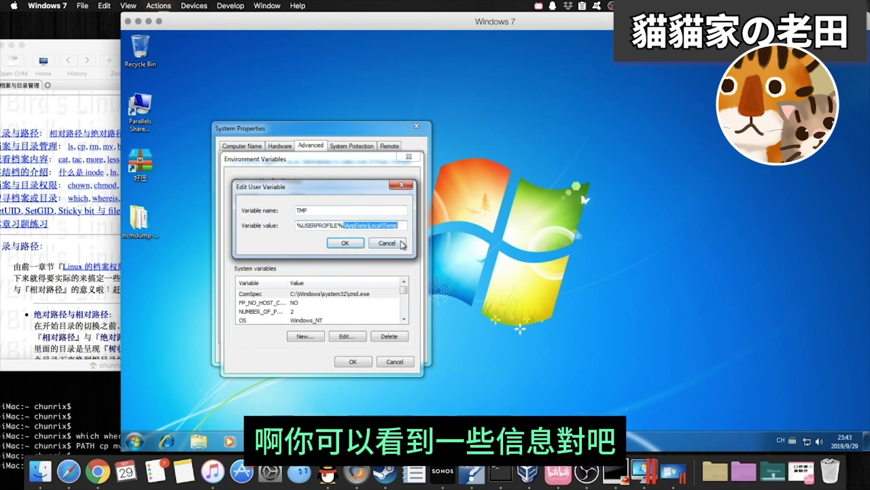
{"action": "left_click", "coordinate": [401, 243]}
Go through the system variables down to windir and the windows_tracing entries, comparing them with the user variables
{"action": "left_click_drag", "start_coordinate": [403, 291], "coordinate": [406, 323]}
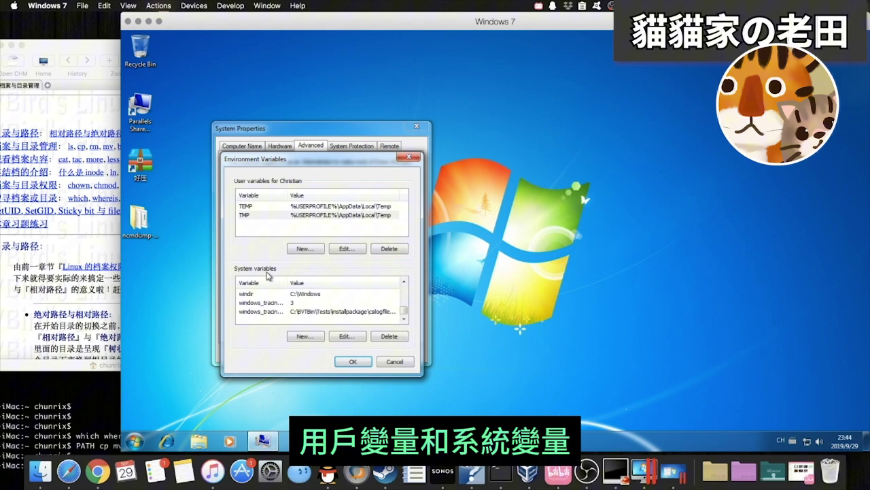
{"action": "left_click", "coordinate": [259, 207]}
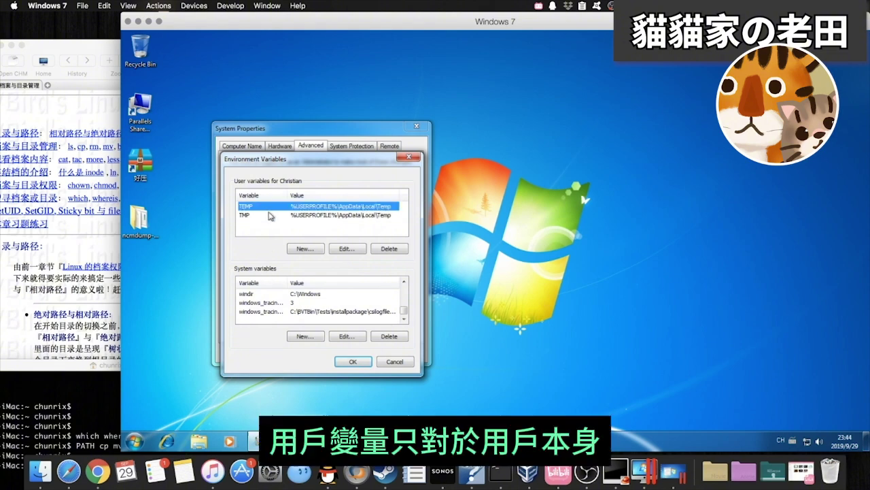
{"action": "left_click", "coordinate": [278, 215]}
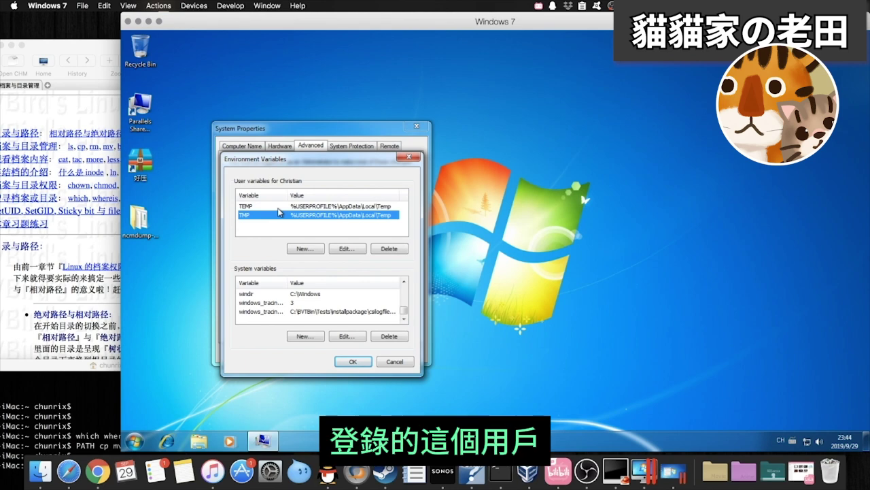
{"action": "left_click", "coordinate": [261, 295]}
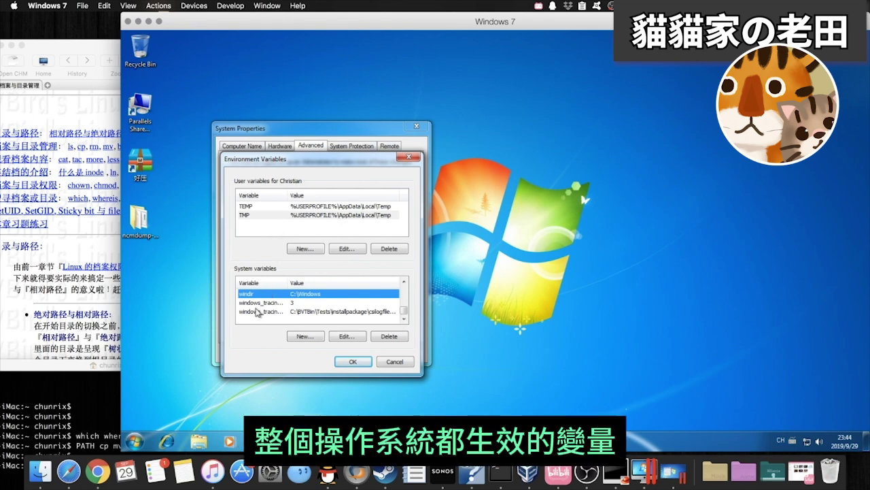
{"action": "left_click", "coordinate": [272, 313]}
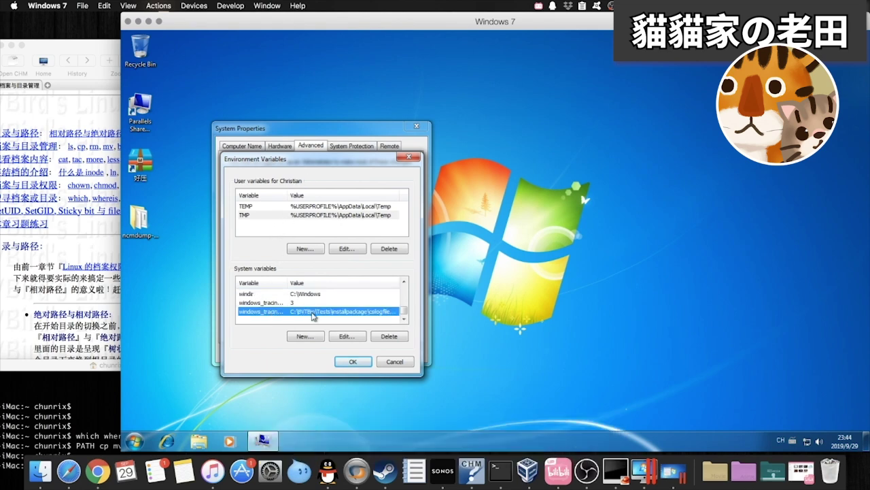
Open the windows_tracing_logfile system variable, inspect its path value, and close it without changes
{"action": "double_click", "coordinate": [308, 312]}
{"action": "left_click", "coordinate": [313, 225]}
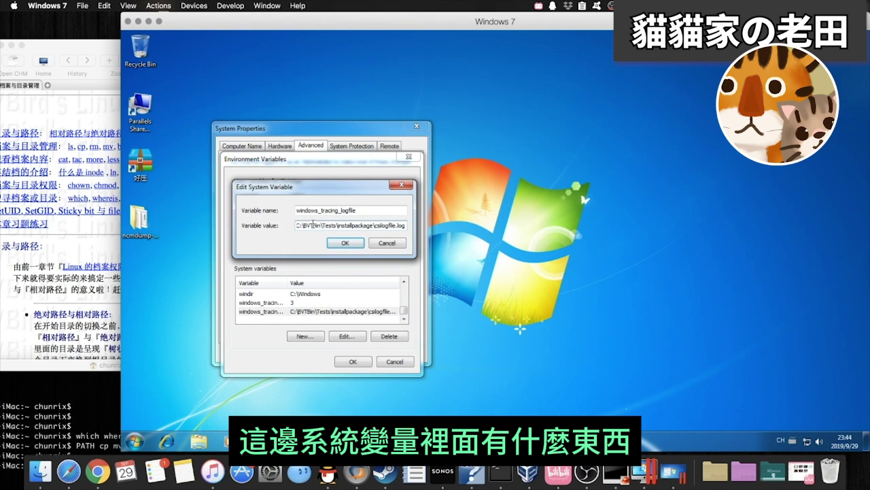
{"action": "left_click_drag", "start_coordinate": [316, 225], "coordinate": [297, 225]}
{"action": "left_click_drag", "start_coordinate": [312, 188], "coordinate": [331, 234]}
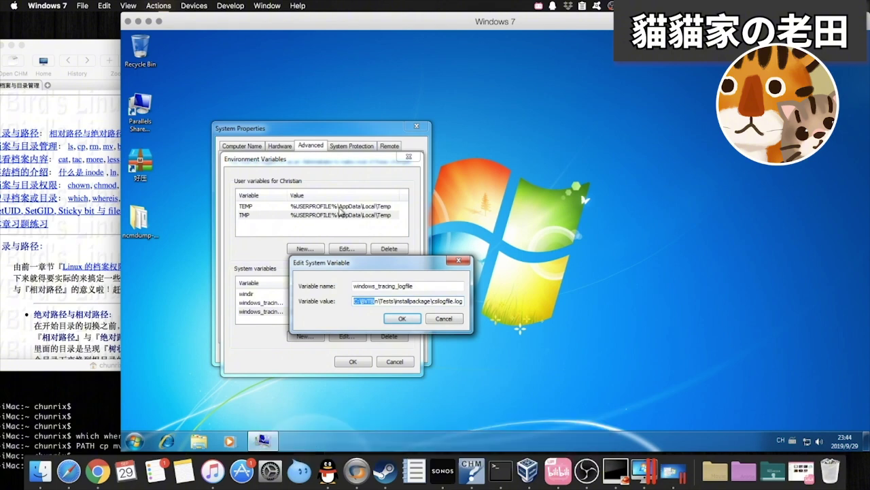
{"action": "left_click", "coordinate": [437, 319]}
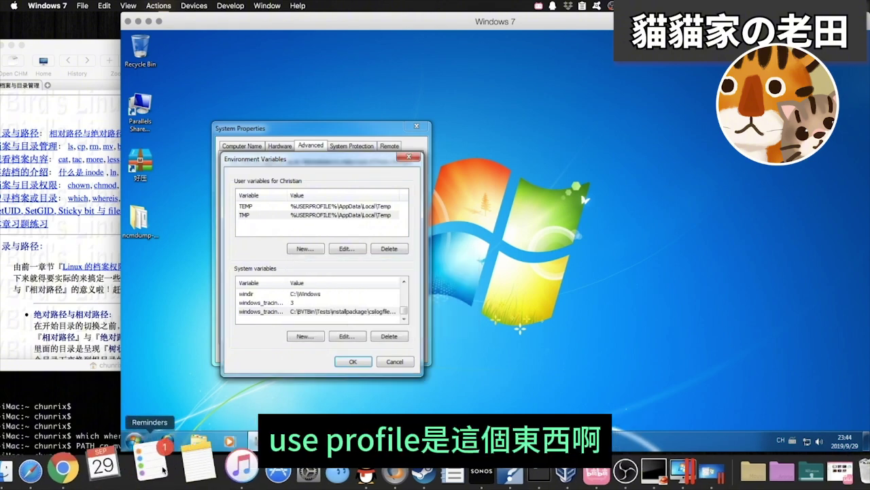
Open a file explorer window beside the Environment Variables dialog and browse to Local Disk (C:)
{"action": "left_click", "coordinate": [197, 441]}
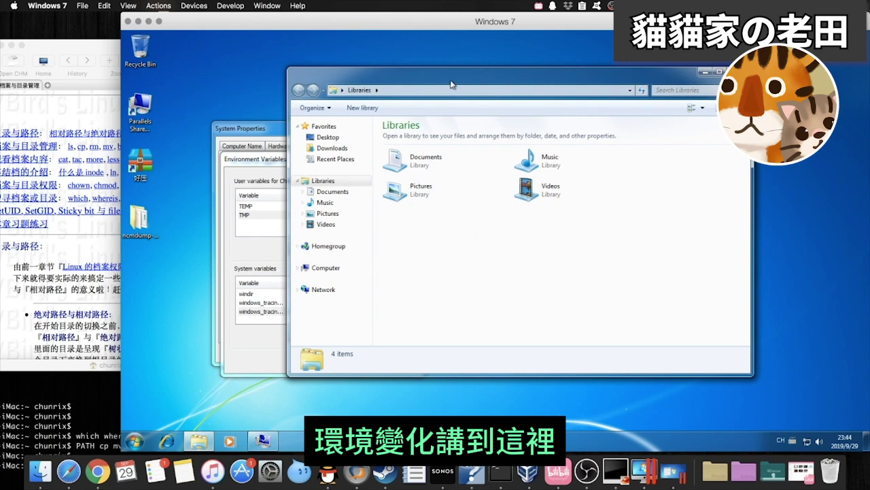
{"action": "left_click_drag", "start_coordinate": [453, 83], "coordinate": [600, 86]}
{"action": "left_click", "coordinate": [476, 269]}
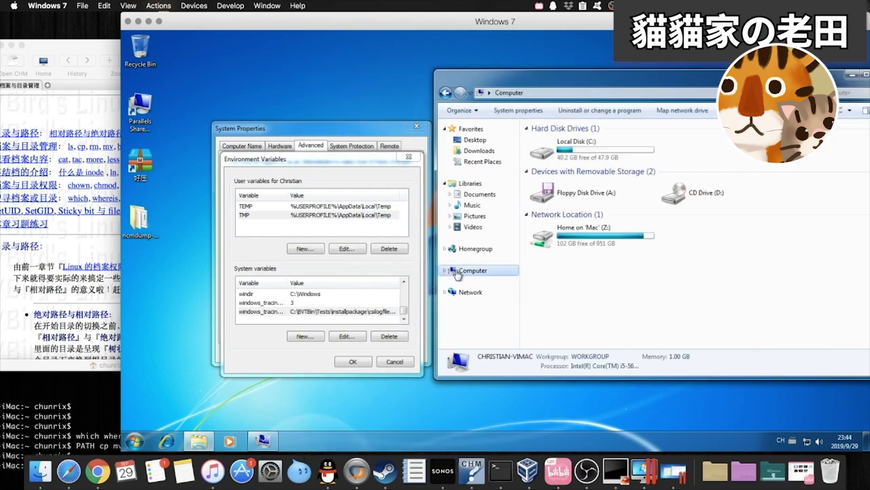
{"action": "double_click", "coordinate": [588, 154]}
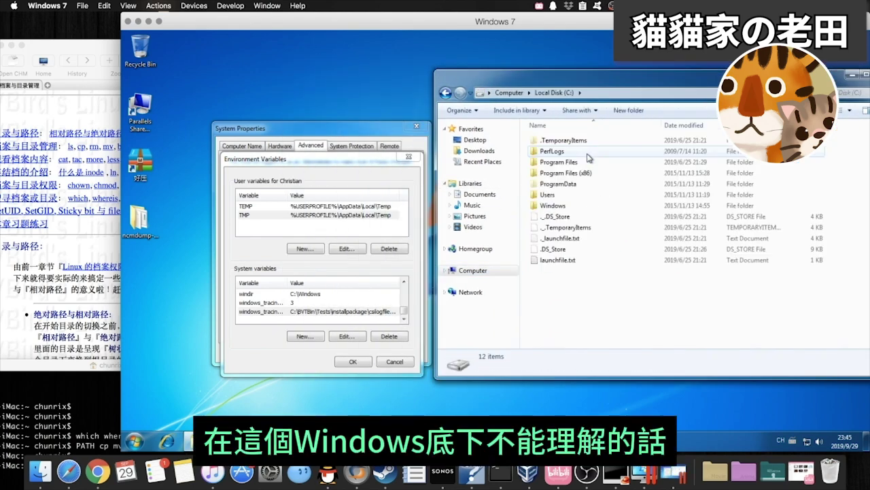
Open the current user's profile folder inside the Users folder on the C: drive
{"action": "left_click", "coordinate": [552, 206]}
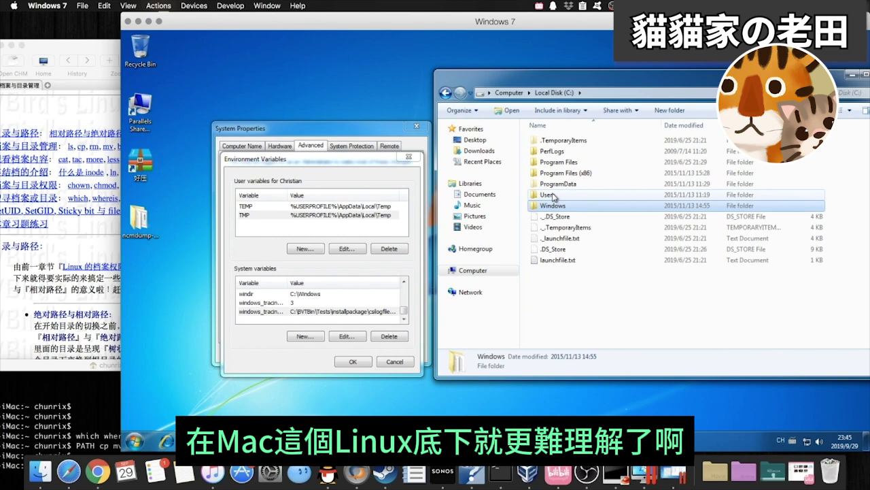
{"action": "left_click", "coordinate": [552, 196]}
{"action": "double_click", "coordinate": [552, 196]}
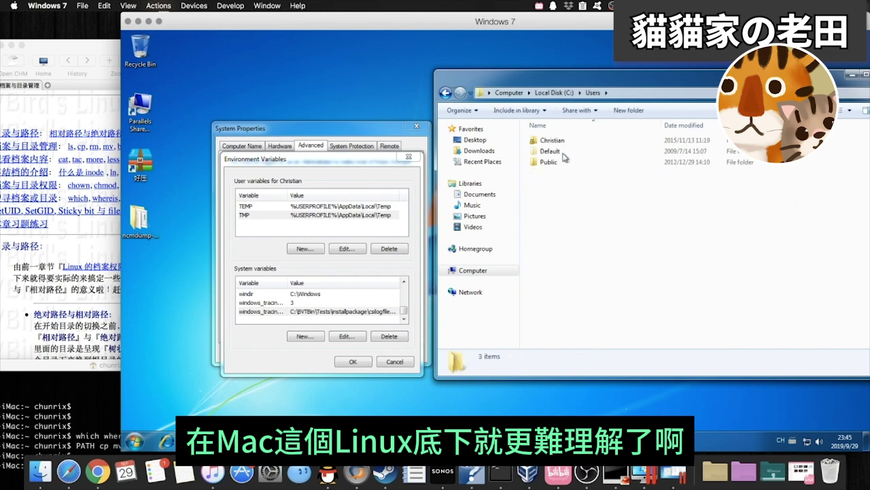
{"action": "double_click", "coordinate": [563, 142]}
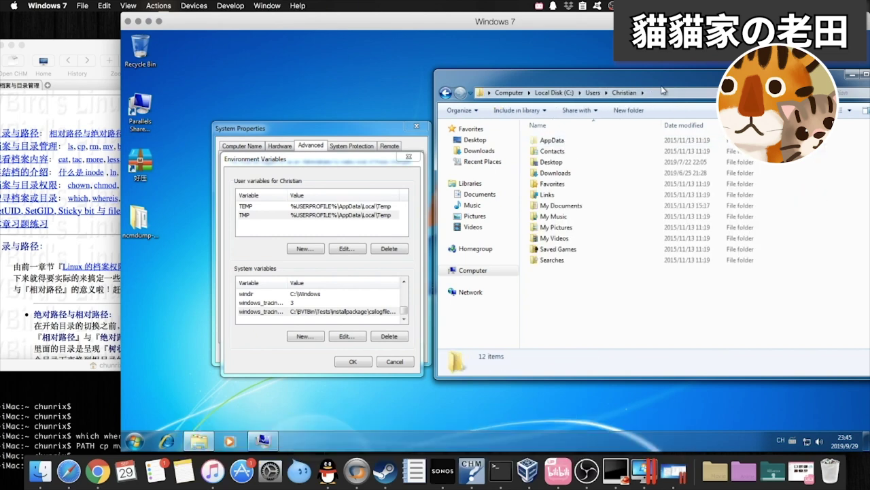
Show the profile folder's full path in the address bar and compare it with %USERPROFILE% in the TMP user variable
{"action": "left_click", "coordinate": [571, 92]}
{"action": "left_click_drag", "start_coordinate": [536, 92], "coordinate": [467, 95]}
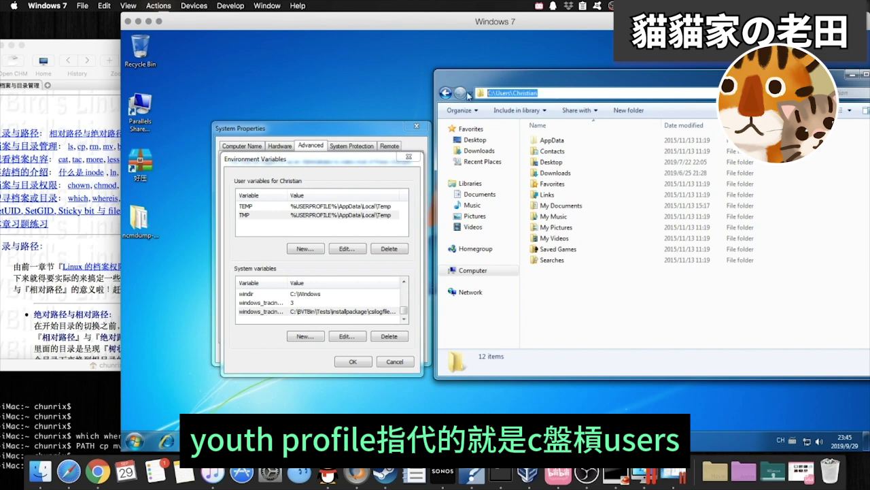
{"action": "left_click", "coordinate": [515, 93]}
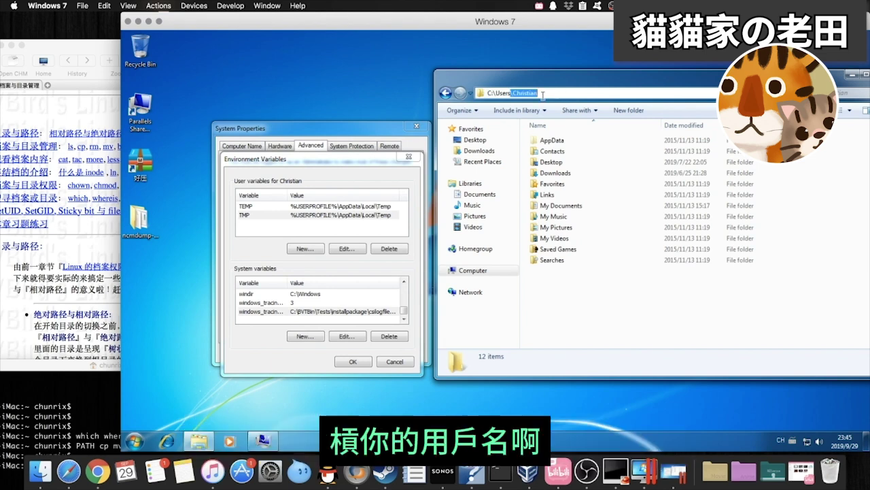
{"action": "left_click", "coordinate": [297, 216]}
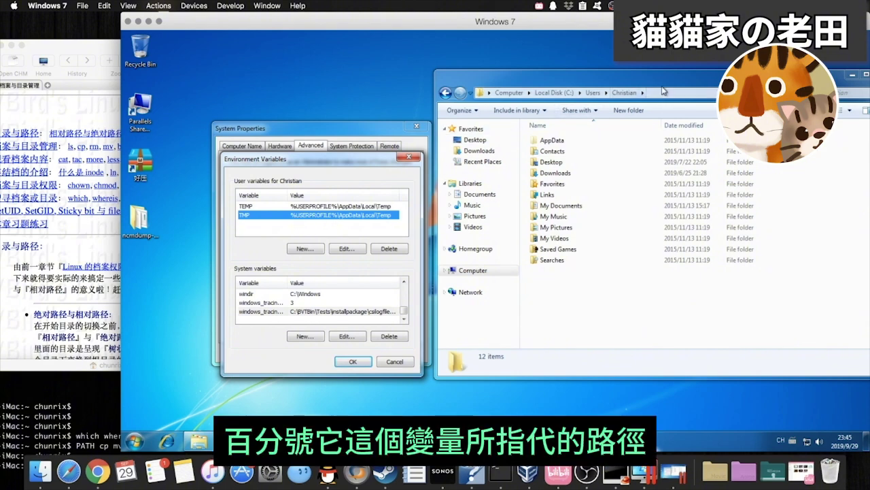
{"action": "left_click", "coordinate": [634, 91]}
{"action": "left_click", "coordinate": [613, 95]}
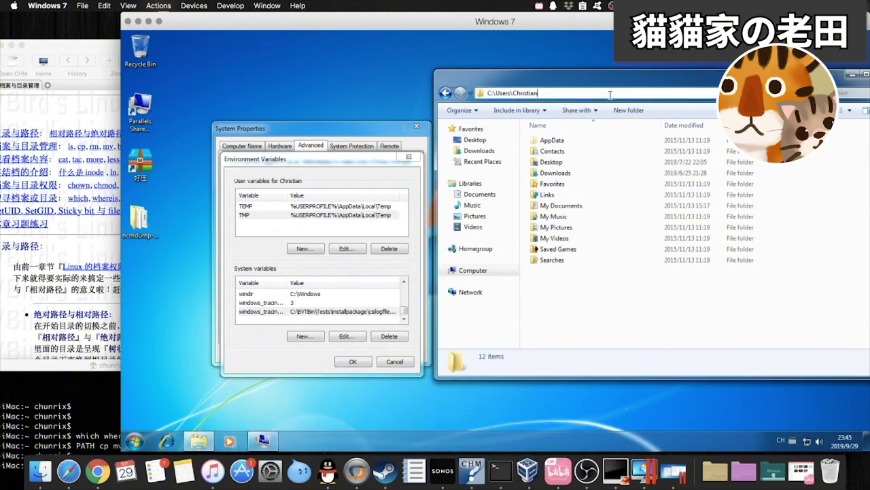
Browse from the profile folder into AppData\Local\Temp, following the path in the TMP user variable
{"action": "double_click", "coordinate": [570, 139]}
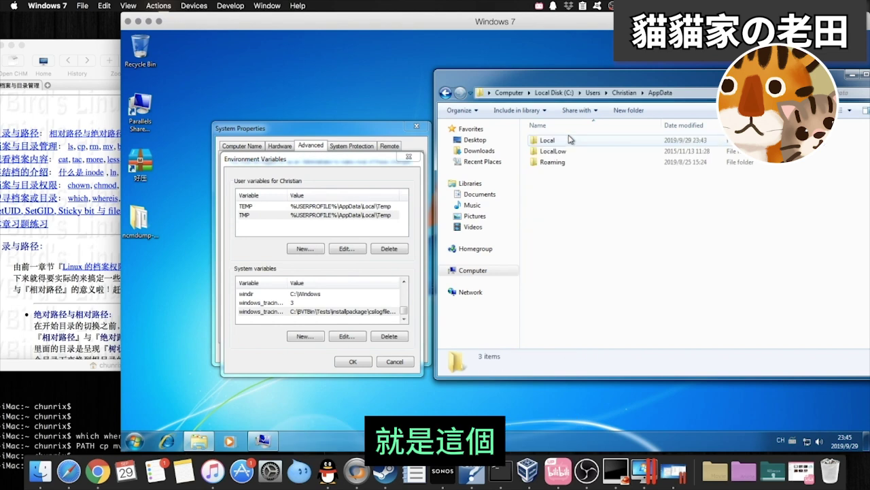
{"action": "double_click", "coordinate": [550, 143]}
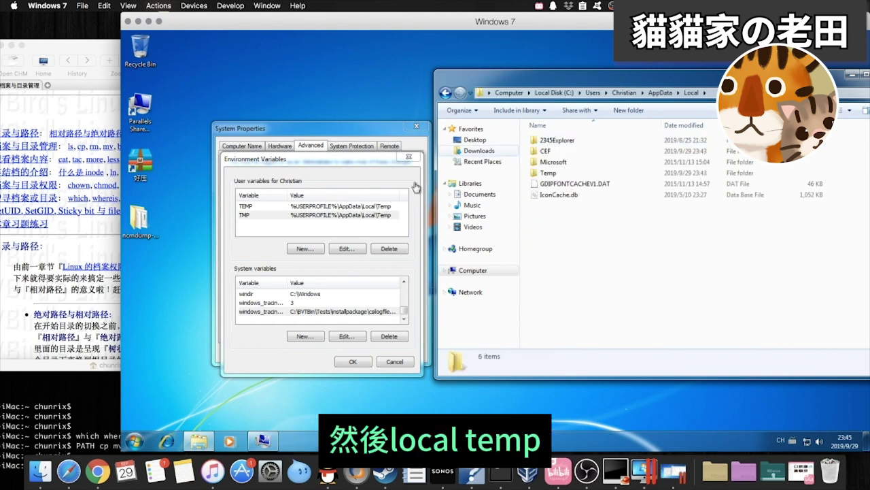
{"action": "double_click", "coordinate": [564, 174]}
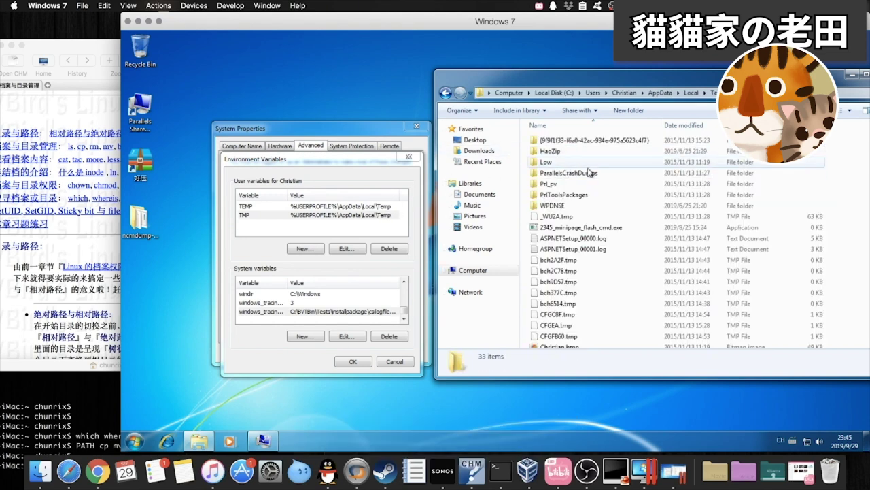
Review the TEMP and TMP user variables and look through the list of system variables
{"action": "left_click", "coordinate": [332, 216]}
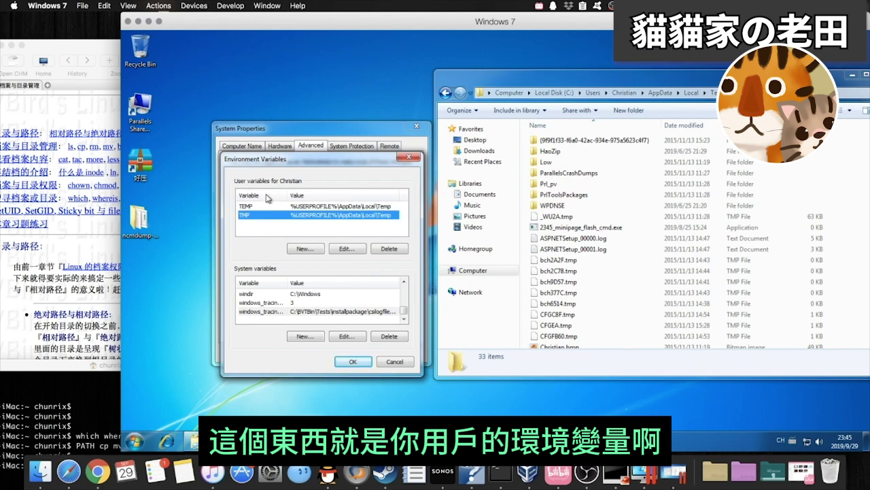
{"action": "key", "text": "Up"}
{"action": "key", "text": "Down"}
{"action": "key", "text": "Up"}
{"action": "key", "text": "Down"}
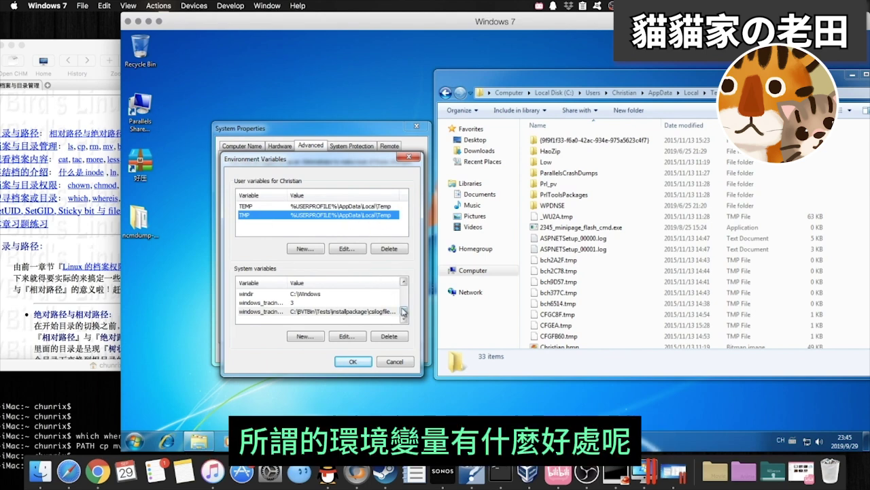
{"action": "scroll", "coordinate": [404, 312], "scroll_direction": "up", "scroll_amount": 3}
{"action": "scroll", "coordinate": [401, 318], "scroll_direction": "down", "scroll_amount": 3}
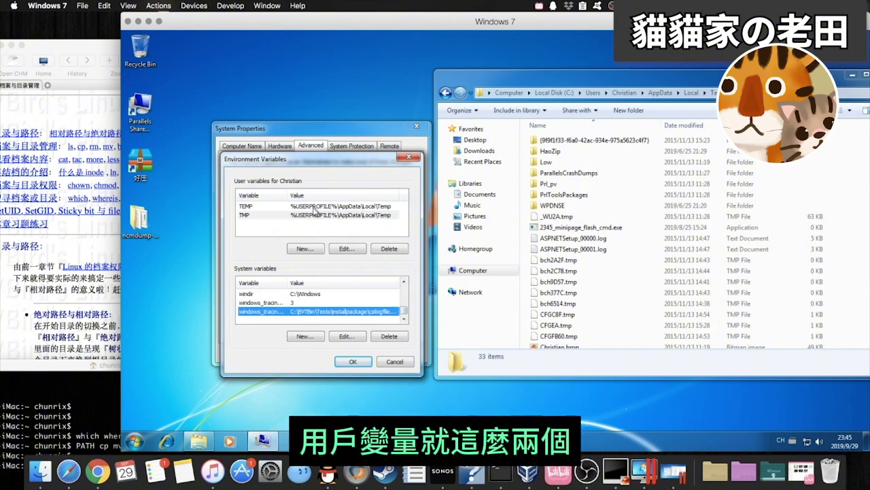
Open the windows_tracing_logfile system variable and copy its full path value
{"action": "double_click", "coordinate": [312, 311]}
{"action": "key", "text": "ctrl+c"}
{"action": "left_click", "coordinate": [315, 227]}
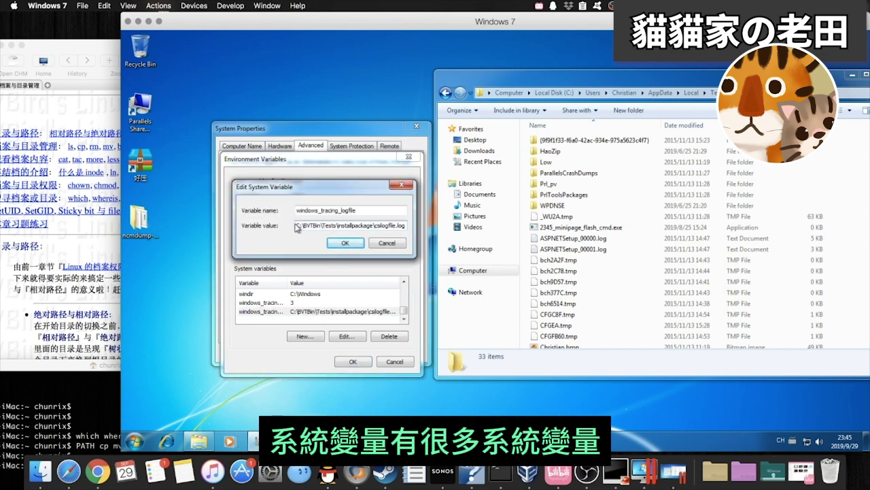
{"action": "left_click_drag", "start_coordinate": [298, 224], "coordinate": [416, 224]}
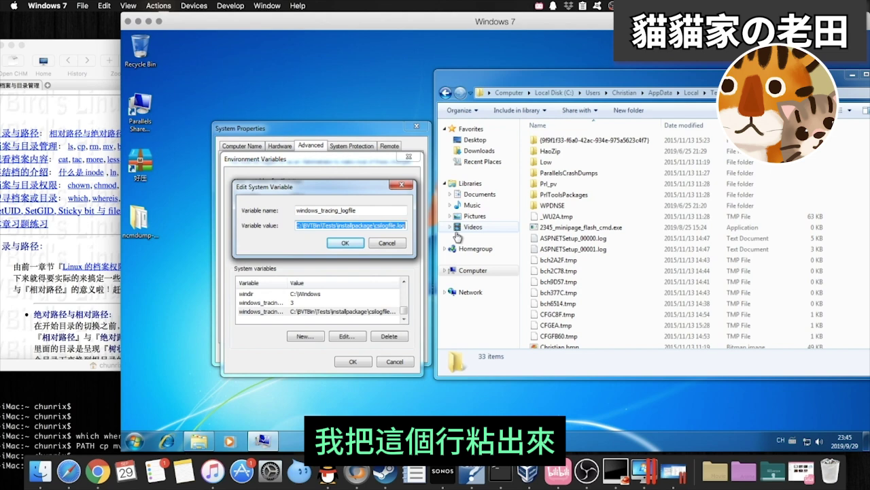
Launch Notepad, paste the copied log file path into it, and move its window clear of the variable's edit dialog
{"action": "left_click", "coordinate": [178, 283]}
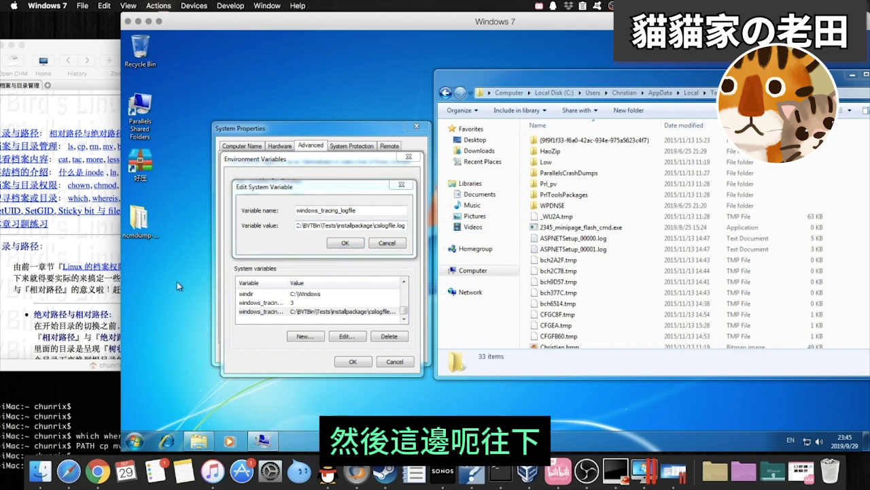
{"action": "key", "text": "Up"}
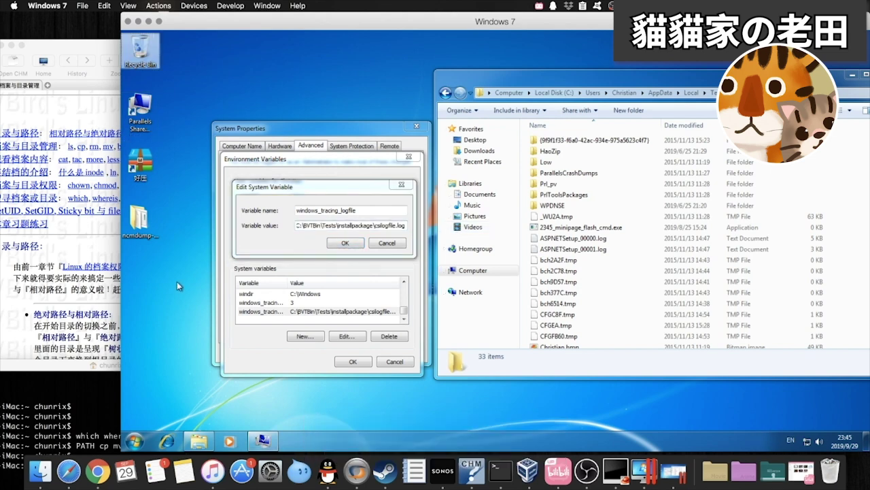
{"action": "key", "text": "super+r"}
{"action": "type", "text": "noetpad"}
{"action": "key", "text": "Return"}
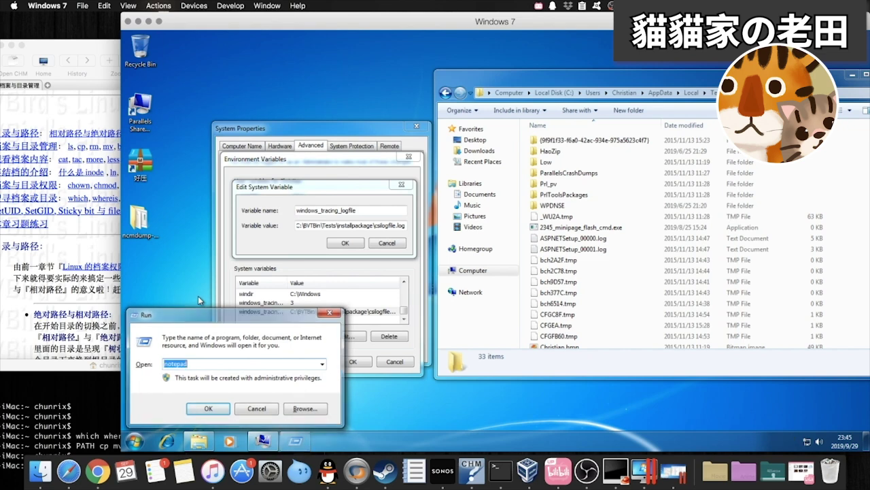
{"action": "key", "text": "ctrl+v"}
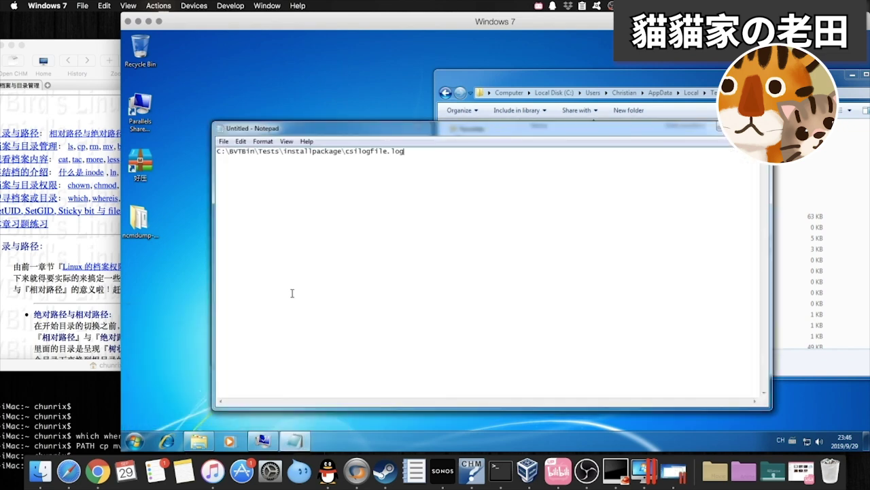
{"action": "left_click_drag", "start_coordinate": [354, 132], "coordinate": [522, 177]}
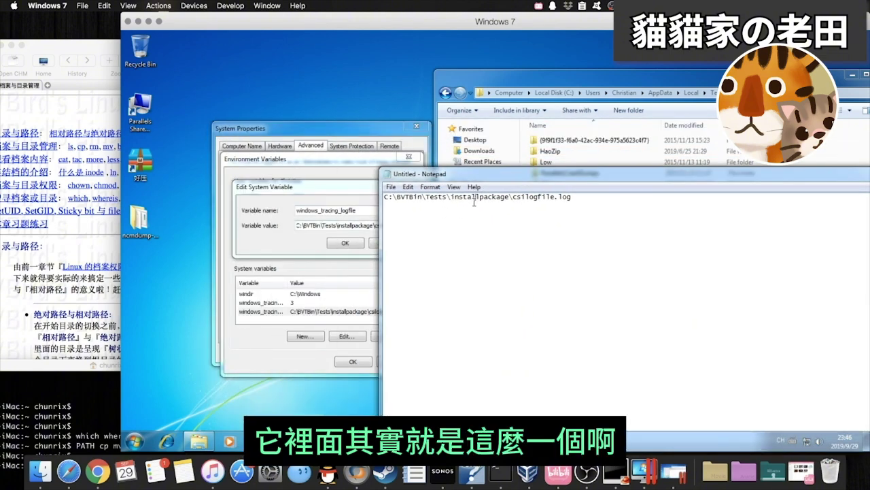
Compare the pasted path with the windows_tracing_logfile value and close the variable without changes
{"action": "left_click_drag", "start_coordinate": [577, 199], "coordinate": [382, 198]}
{"action": "left_click", "coordinate": [466, 224]}
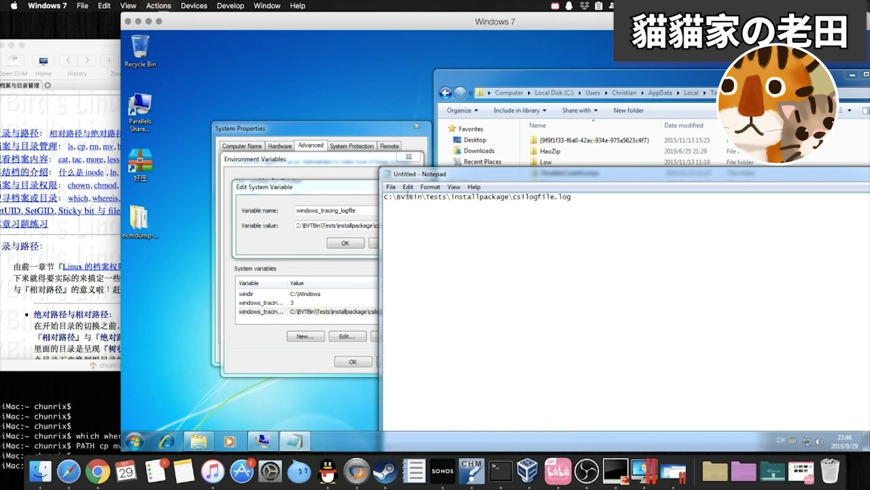
{"action": "left_click", "coordinate": [300, 243]}
{"action": "left_click", "coordinate": [320, 226]}
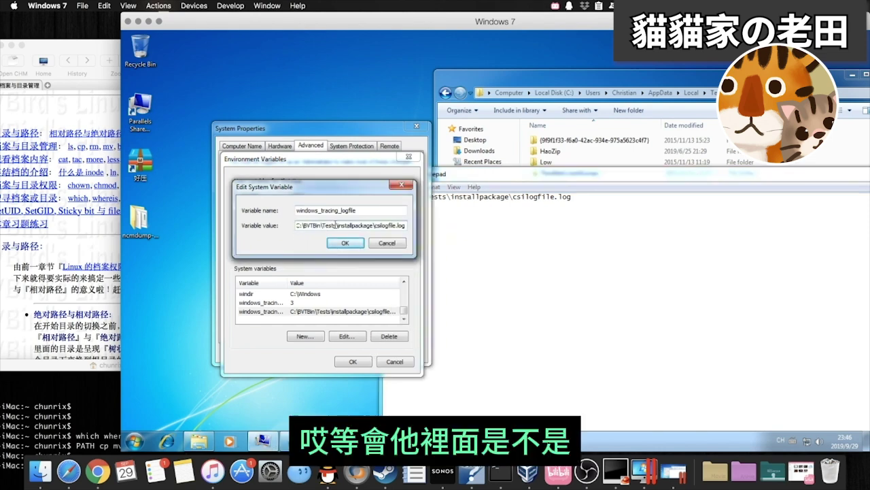
{"action": "left_click_drag", "start_coordinate": [335, 225], "coordinate": [376, 225]}
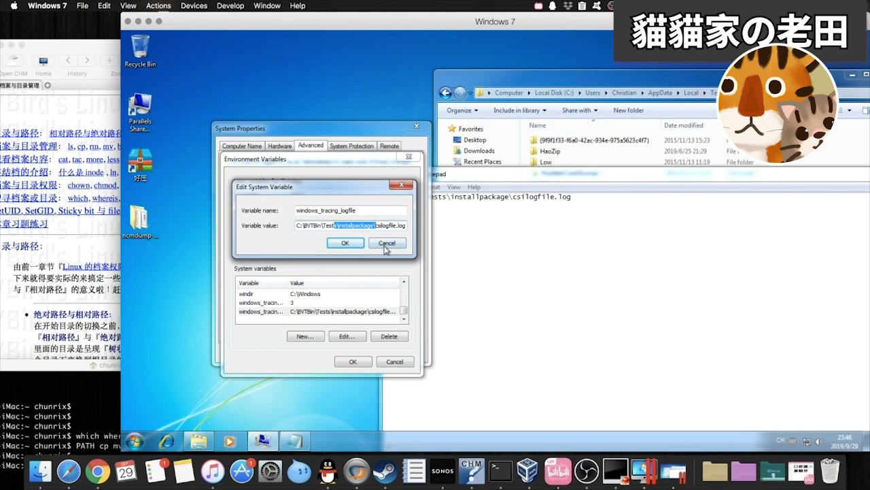
{"action": "left_click", "coordinate": [386, 243]}
Find the Path system variable, check its value against the text in Notepad, and close it without changes
{"action": "left_click_drag", "start_coordinate": [404, 311], "coordinate": [405, 293]}
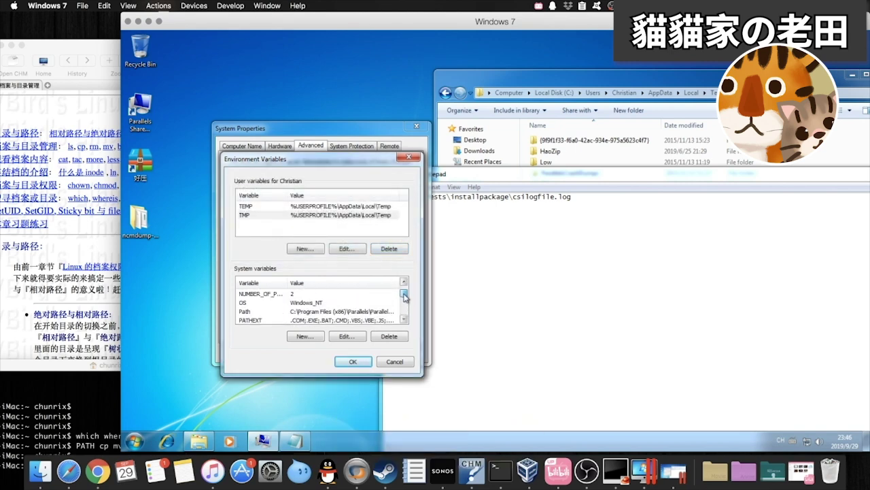
{"action": "left_click", "coordinate": [328, 314]}
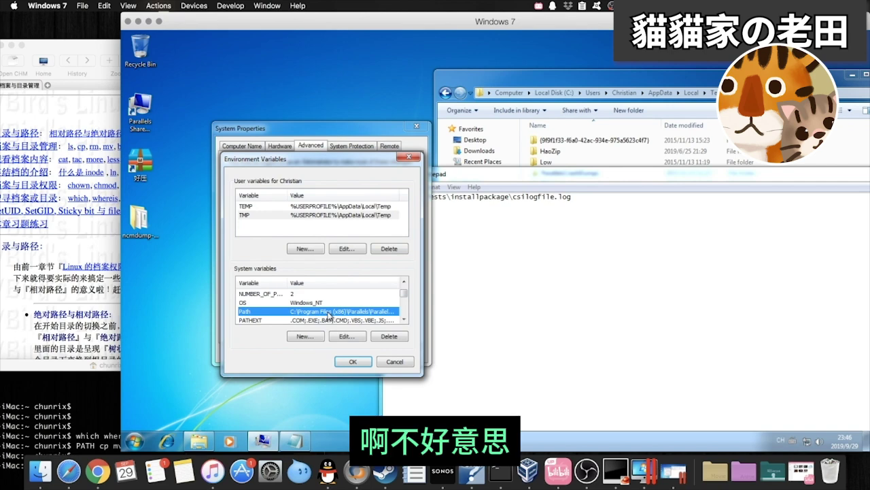
{"action": "double_click", "coordinate": [329, 314]}
{"action": "left_click", "coordinate": [515, 219]}
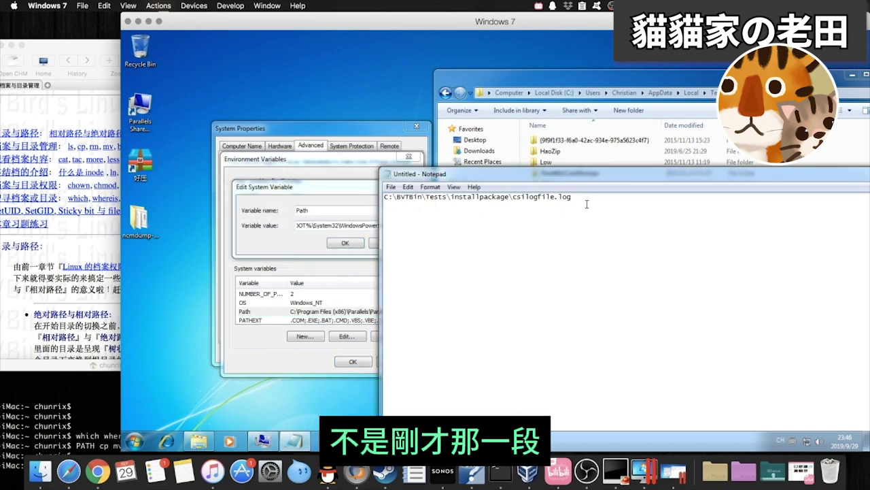
{"action": "left_click", "coordinate": [362, 225]}
{"action": "left_click", "coordinate": [390, 243]}
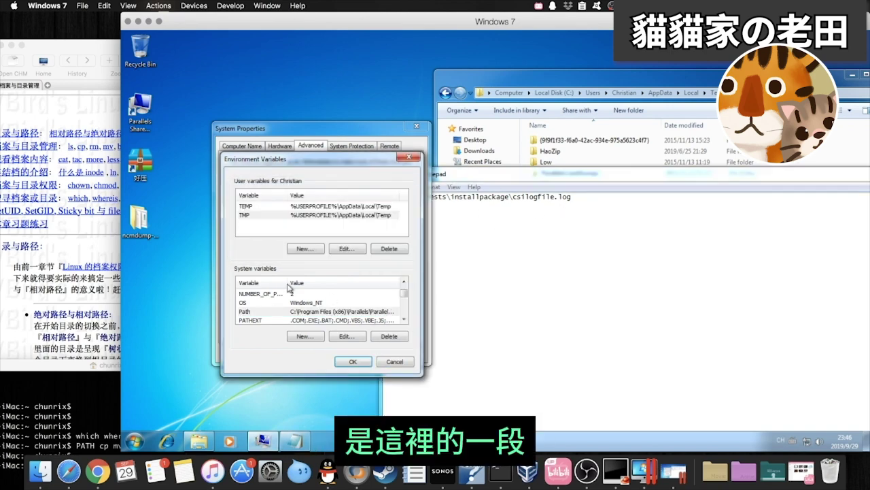
Copy the entire value of the Path system variable and replace the Notepad text with it
{"action": "left_click", "coordinate": [244, 312]}
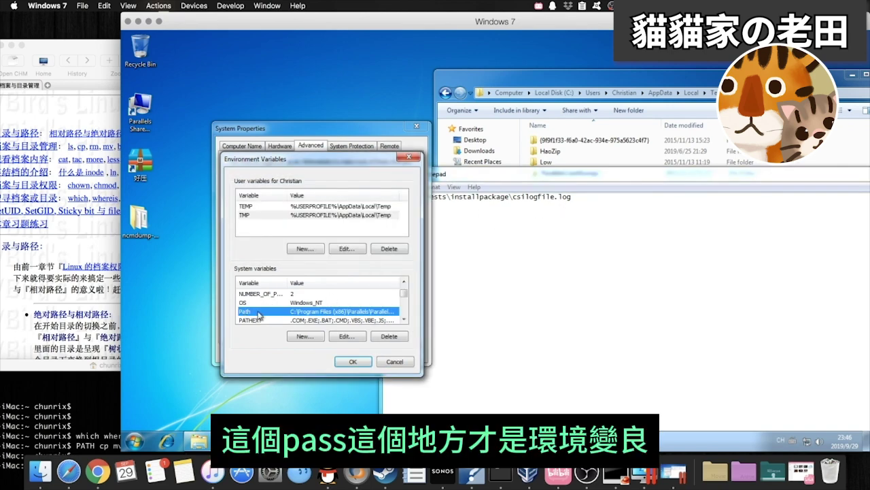
{"action": "double_click", "coordinate": [311, 314]}
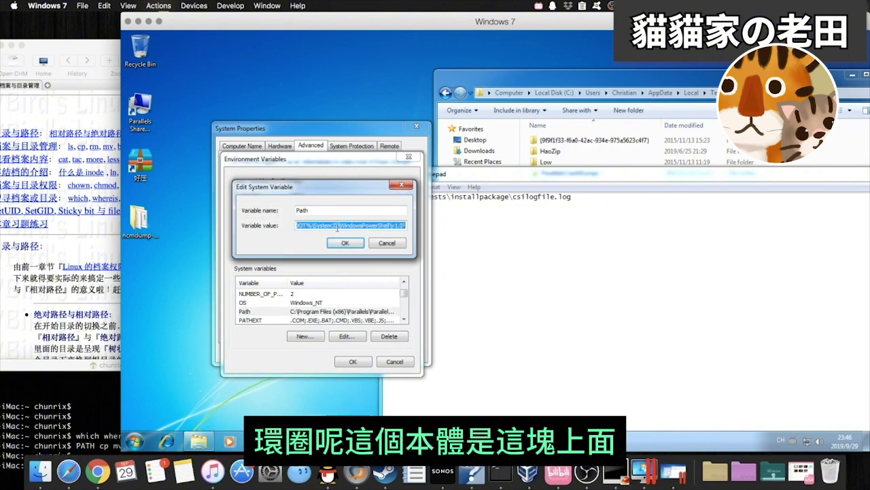
{"action": "left_click", "coordinate": [386, 243]}
{"action": "left_click", "coordinate": [596, 254]}
{"action": "key", "text": "ctrl+a"}
{"action": "key", "text": "ctrl+v"}
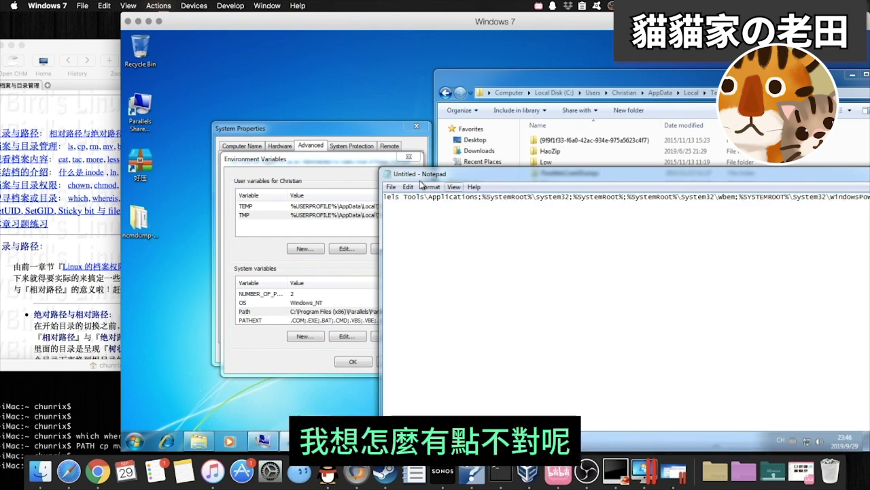
Turn on word wrap in Notepad and move its window so the whole Path value can be read
{"action": "left_click", "coordinate": [436, 189]}
{"action": "left_click", "coordinate": [449, 199]}
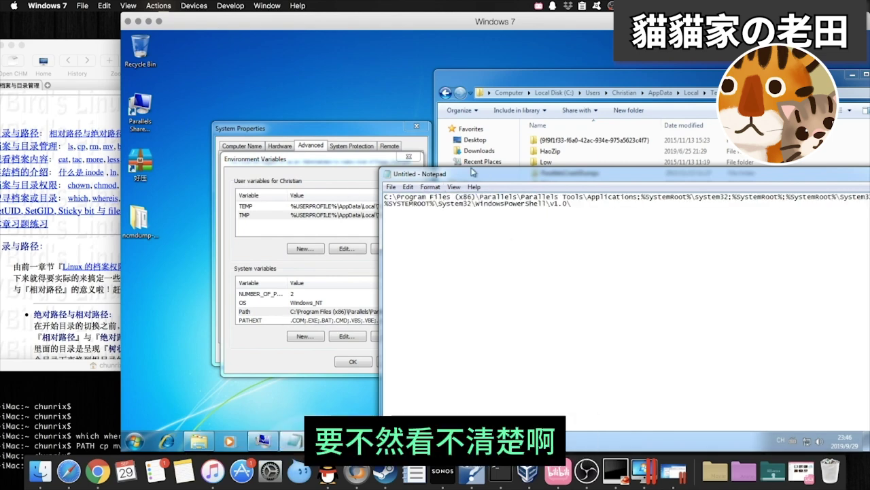
{"action": "left_click_drag", "start_coordinate": [474, 172], "coordinate": [344, 137]}
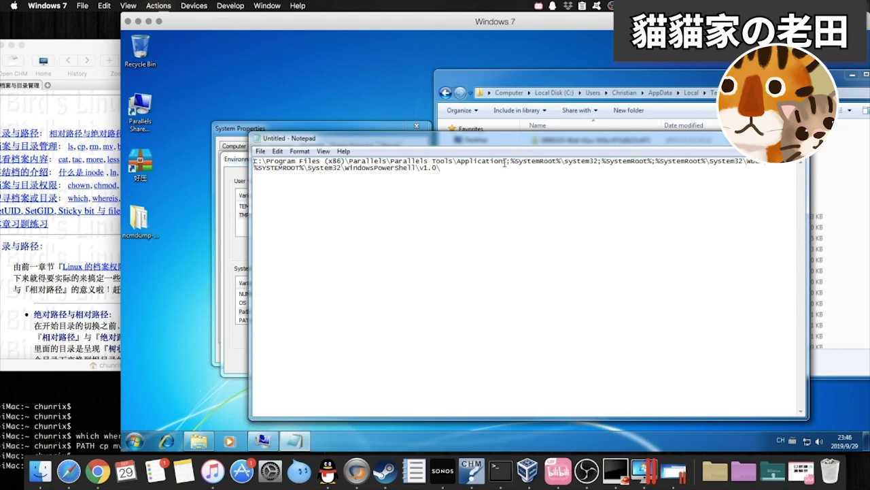
Split the Path value into separate lines by replacing the semicolons after Applications, system32 and Wbem with line breaks
{"action": "left_click_drag", "start_coordinate": [453, 161], "coordinate": [512, 164]}
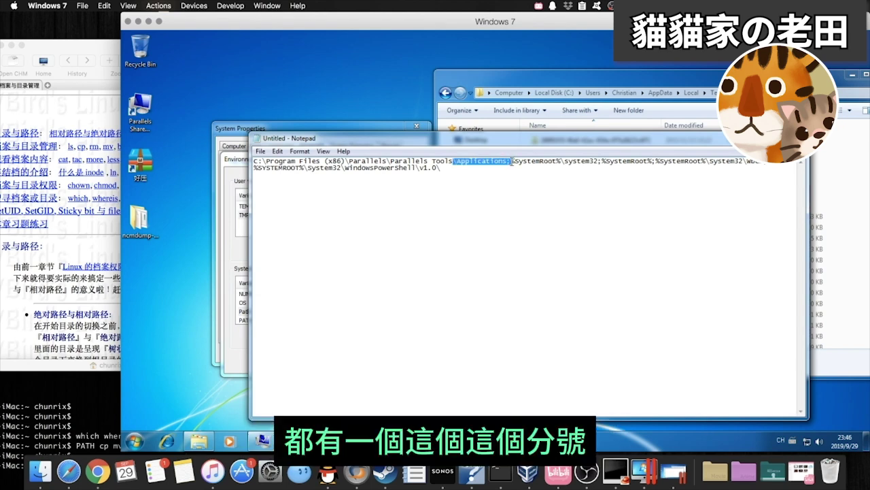
{"action": "left_click", "coordinate": [511, 161]}
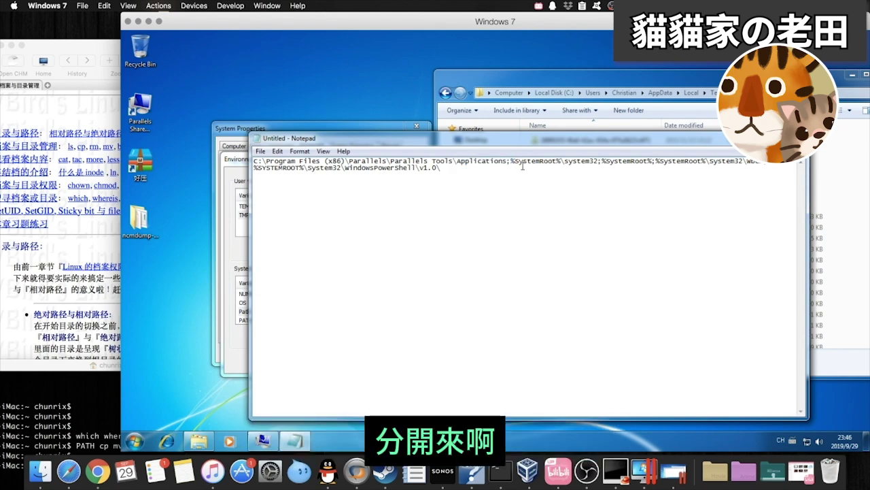
{"action": "key", "text": "BackSpace"}
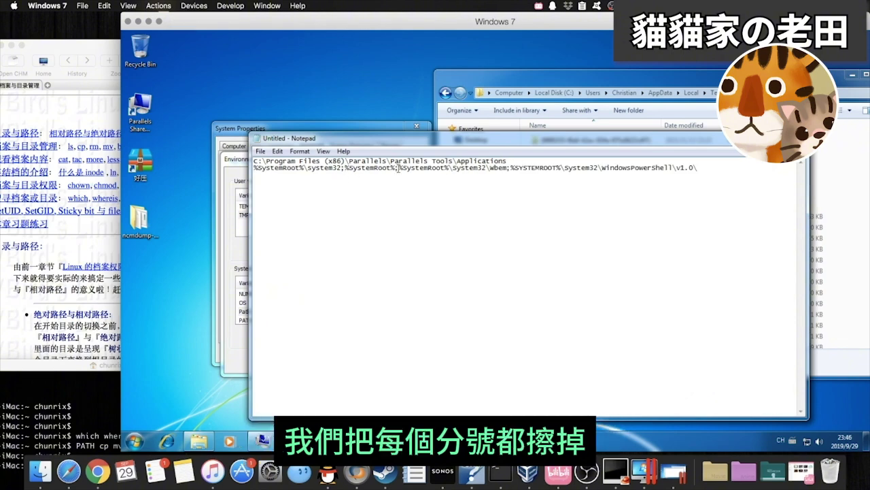
{"action": "key", "text": "BackSpace"}
{"action": "key", "text": "Return"}
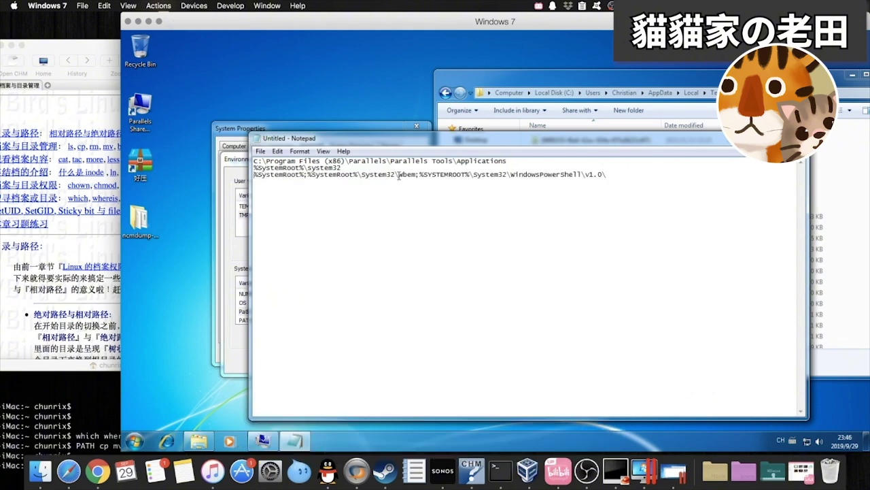
{"action": "left_click", "coordinate": [421, 176]}
{"action": "key", "text": "BackSpace"}
{"action": "key", "text": "Return"}
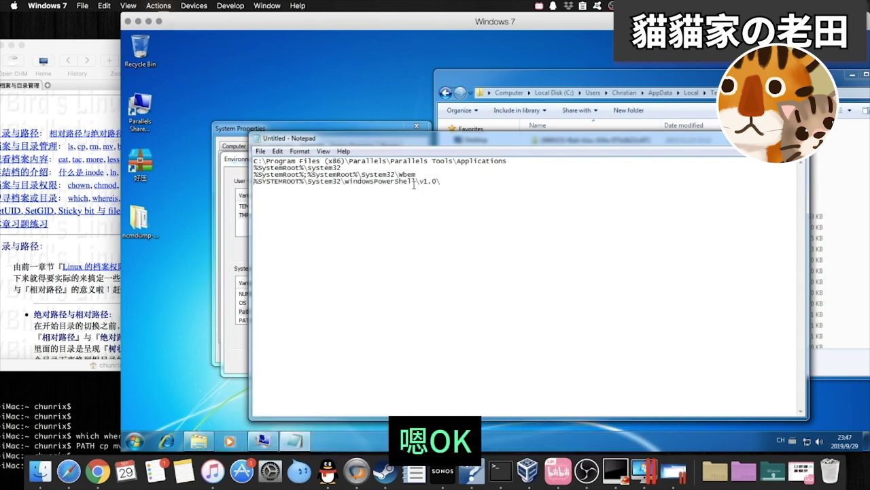
Highlight the %SystemRoot%\system32 entry in Notepad and add a trailing backslash to it
{"action": "left_click_drag", "start_coordinate": [342, 167], "coordinate": [250, 170]}
{"action": "left_click", "coordinate": [336, 174]}
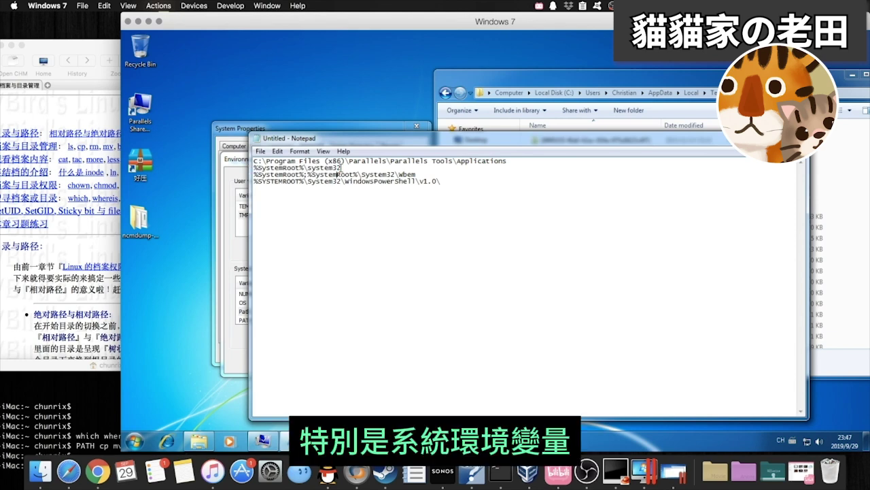
{"action": "left_click_drag", "start_coordinate": [342, 167], "coordinate": [236, 168]}
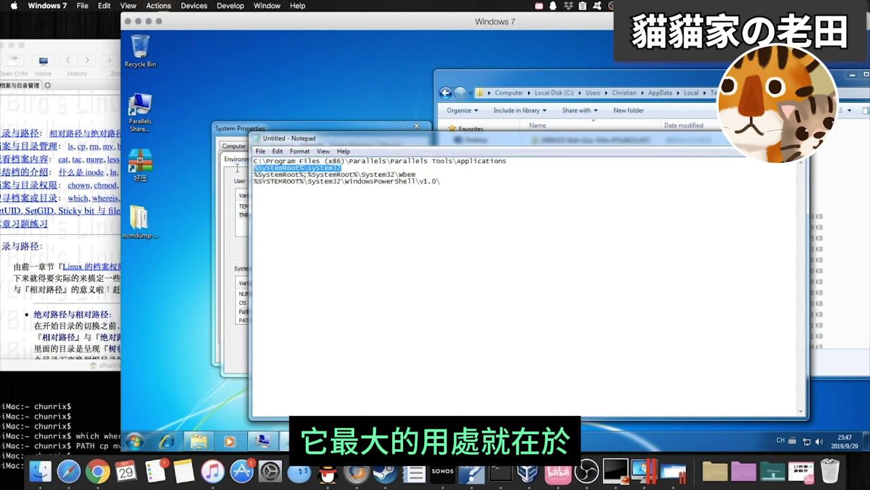
{"action": "left_click", "coordinate": [345, 168]}
{"action": "type", "text": "\\"}
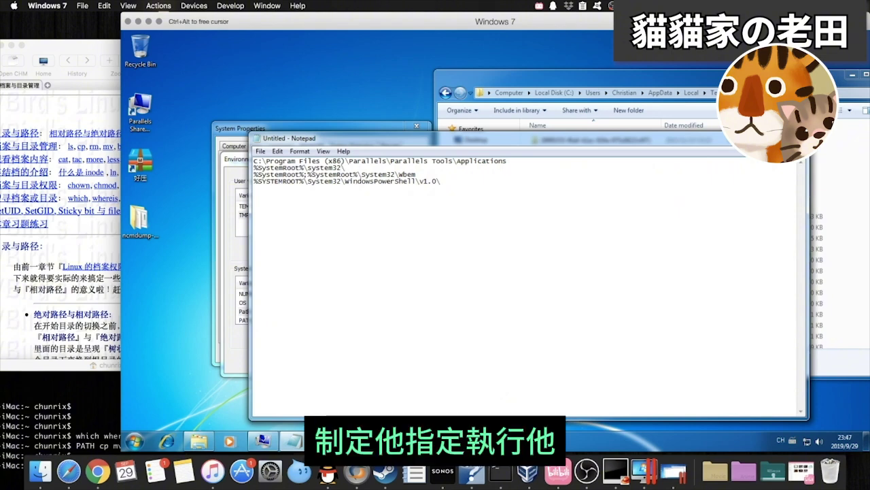
{"action": "left_click_drag", "start_coordinate": [347, 167], "coordinate": [247, 170]}
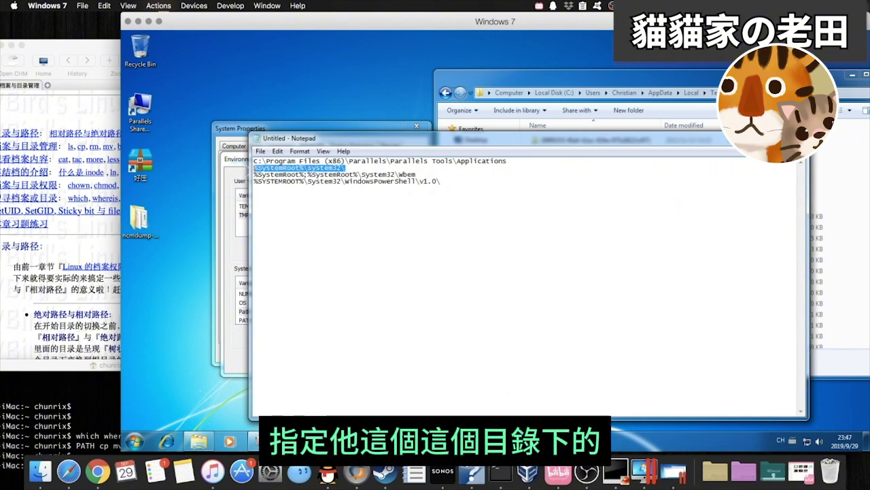
{"action": "left_click", "coordinate": [345, 168]}
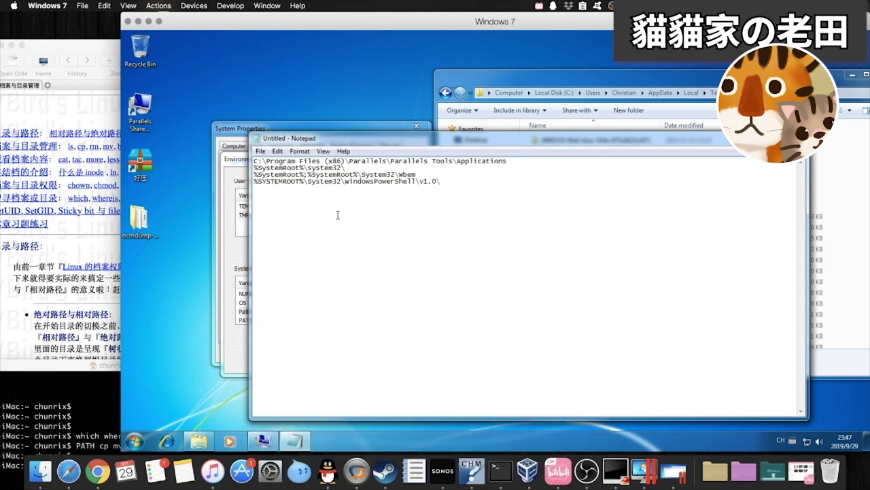
Remove the trailing backslash after system32 in the Notepad text and launch Notepad through the Run dialog by entering notepad
{"action": "key", "text": "BackSpace"}
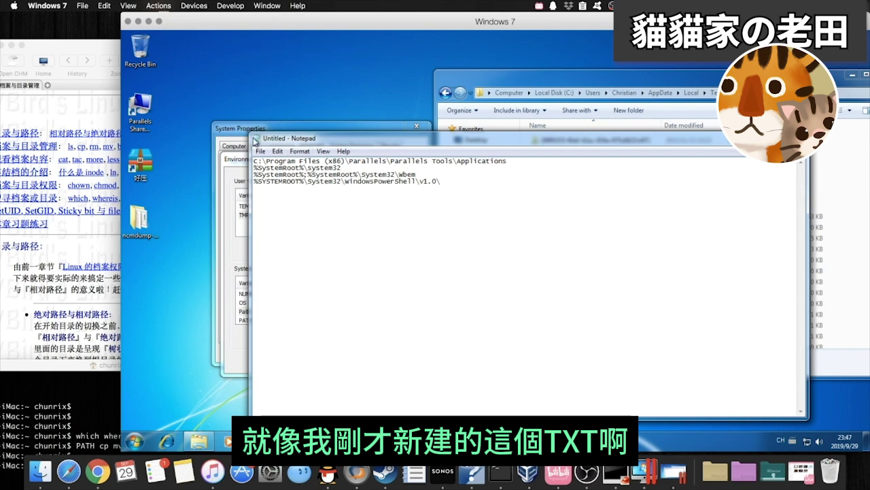
{"action": "key", "text": "super+r"}
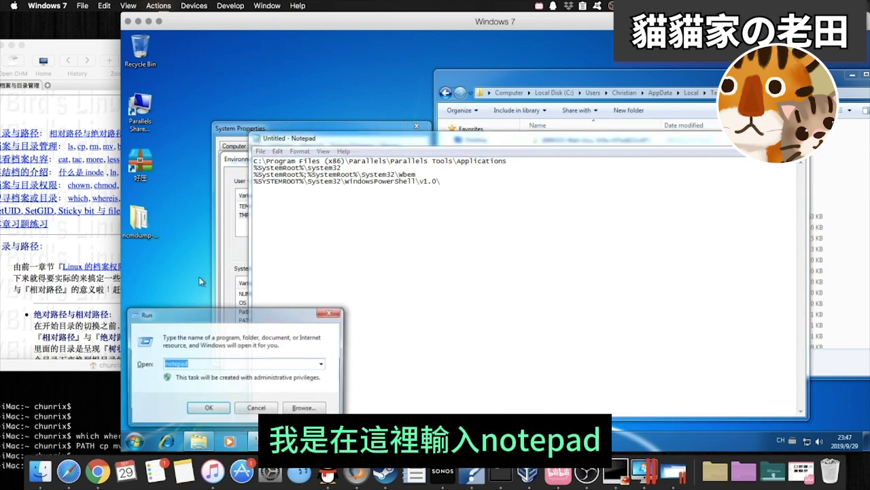
{"action": "type", "text": "note"}
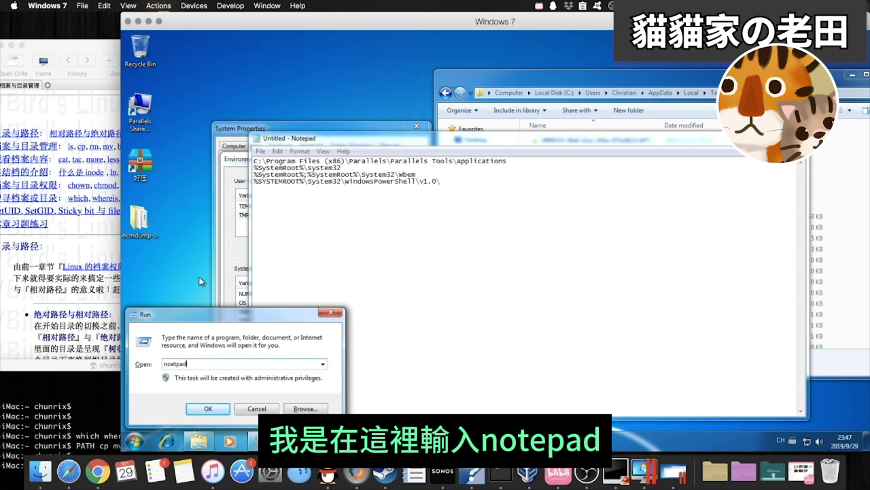
{"action": "type", "text": "pad"}
{"action": "key", "text": "Return"}
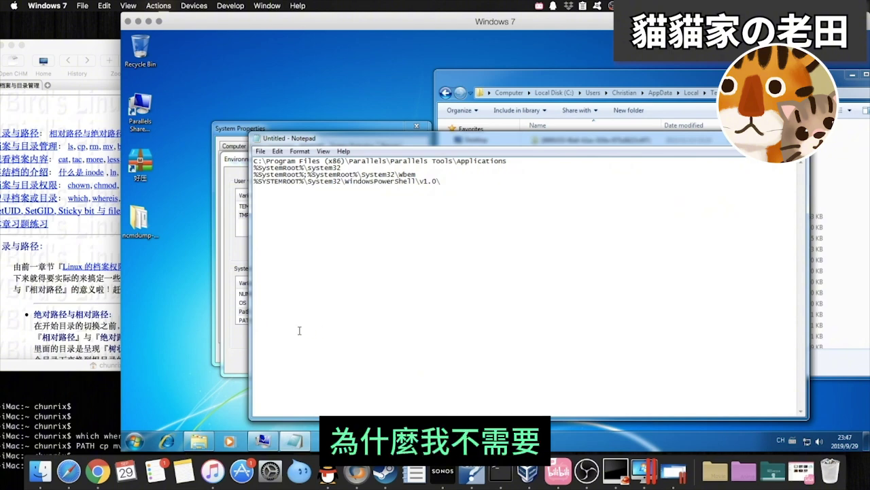
Open the Run dialog, enter c:\, and select the %SystemRoot%\system32 entry in Notepad for copying
{"action": "key", "text": "super+r"}
{"action": "type", "text": "c:\\"}
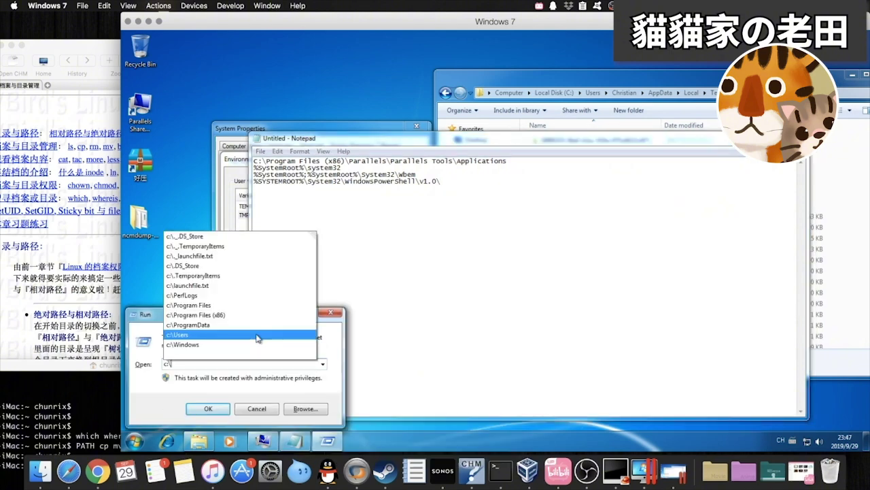
{"action": "left_click", "coordinate": [341, 171]}
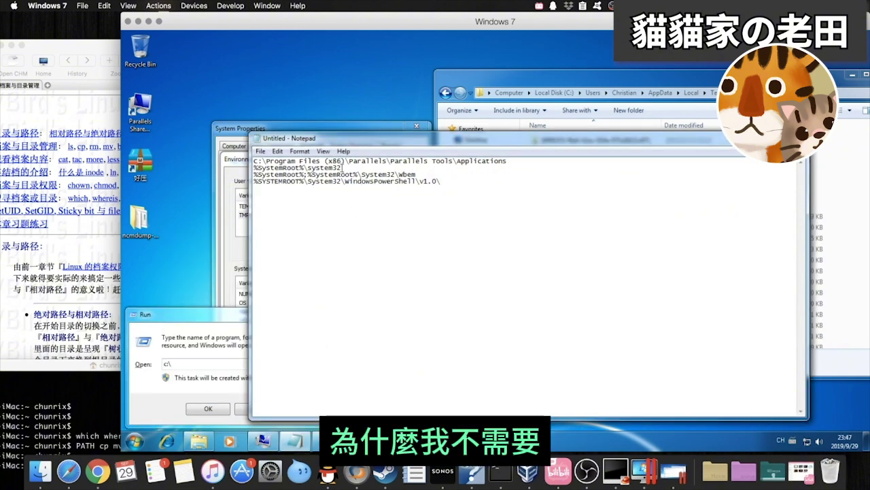
{"action": "left_click_drag", "start_coordinate": [341, 168], "coordinate": [233, 168]}
{"action": "key", "text": "ctrl+c"}
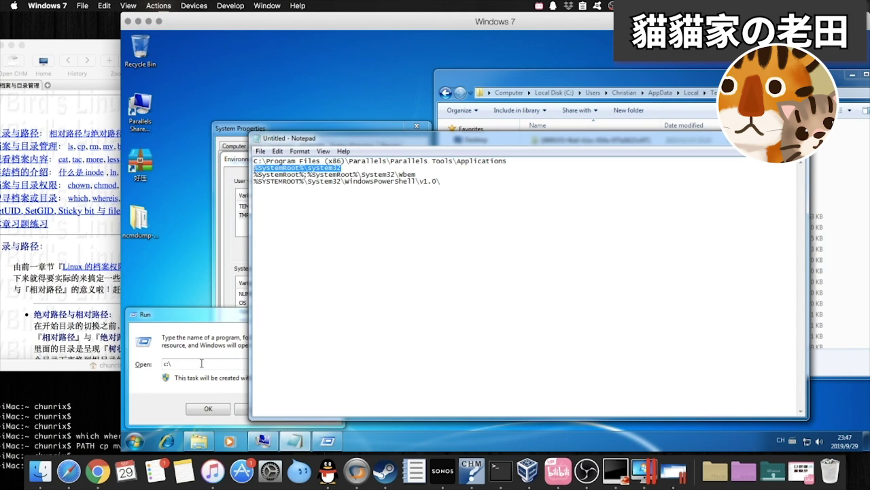
{"action": "left_click", "coordinate": [201, 363]}
{"action": "key", "text": "BackSpace"}
{"action": "key", "text": "BackSpace"}
{"action": "key", "text": "BackSpace"}
{"action": "type", "text": "%SYSTEMROOT%\\System32\\WindowsPowerShell\\v1.0\\"}
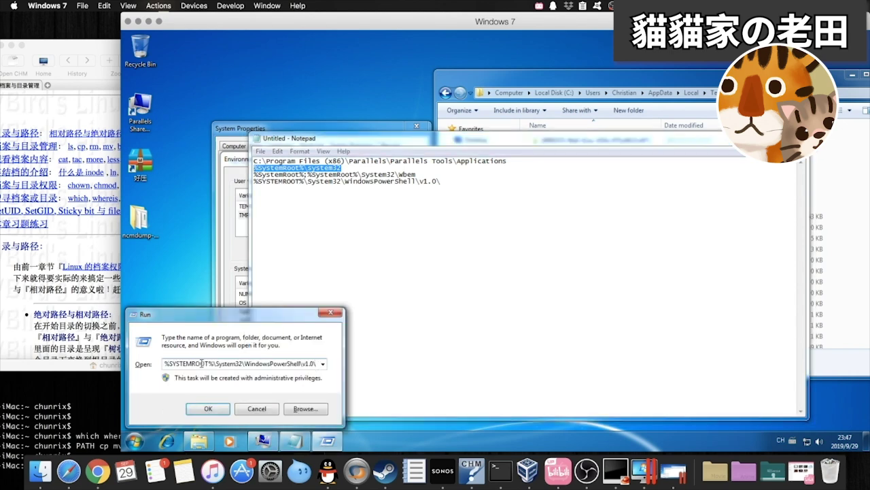
{"action": "double_click", "coordinate": [206, 363]}
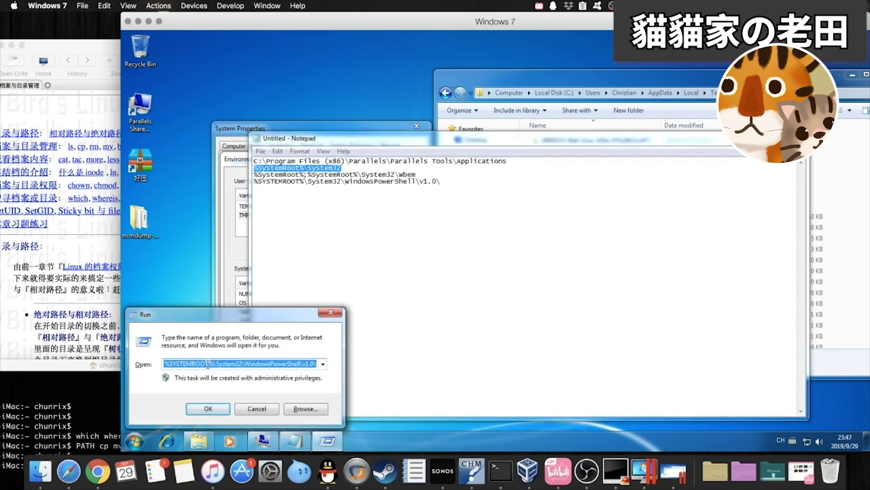
{"action": "key", "text": "BackSpace"}
Paste the copied system32 path into the Run dialog and launch Notepad with %SystemRoot%\system32\notepad
{"action": "left_click", "coordinate": [352, 146]}
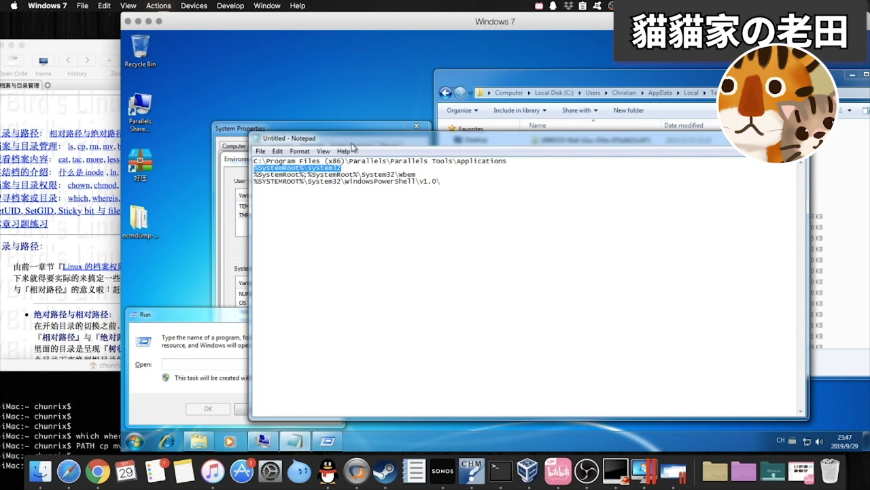
{"action": "left_click", "coordinate": [183, 366]}
{"action": "key", "text": "ctrl+v"}
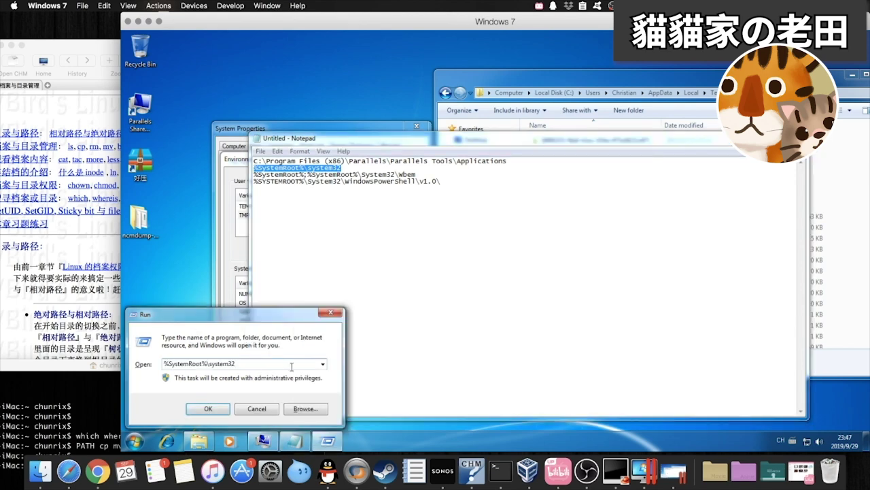
{"action": "type", "text": "\\notepad"}
{"action": "key", "text": "Return"}
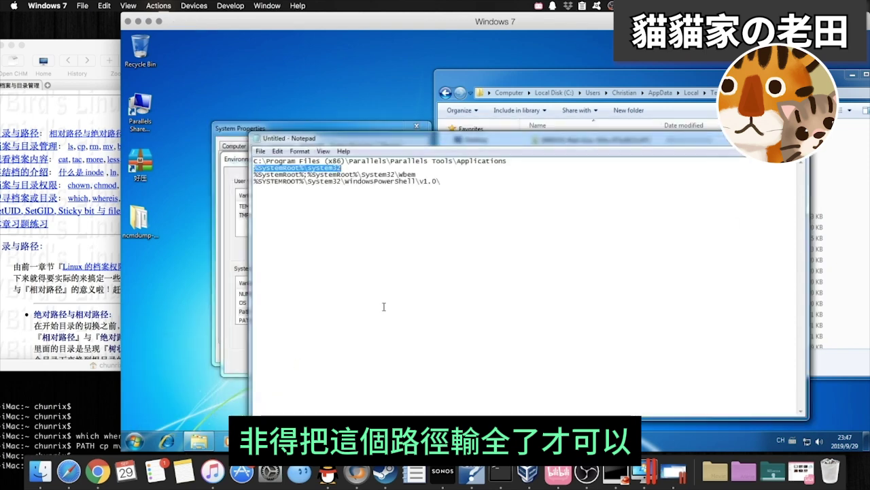
Copy %SystemRoot% from the Notepad text, open the folder it stands for through the Run dialog, and close that folder window
{"action": "left_click", "coordinate": [308, 167]}
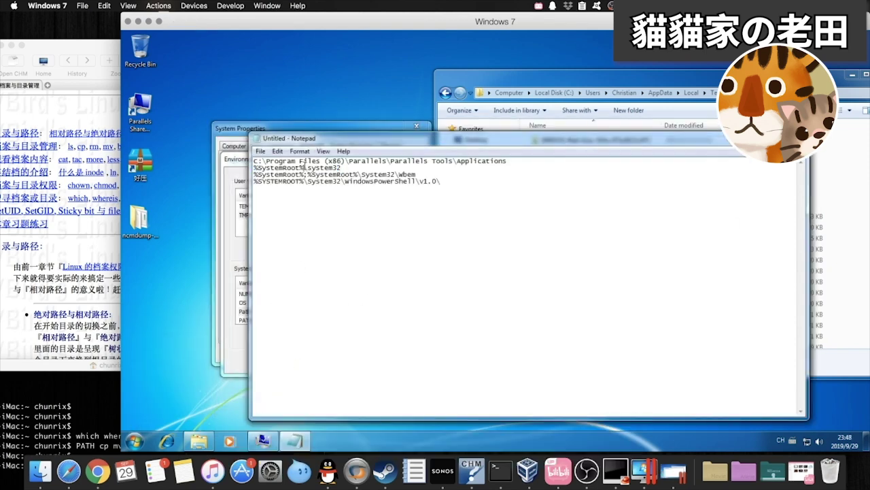
{"action": "left_click_drag", "start_coordinate": [308, 167], "coordinate": [254, 167]}
{"action": "key", "text": "ctrl+c"}
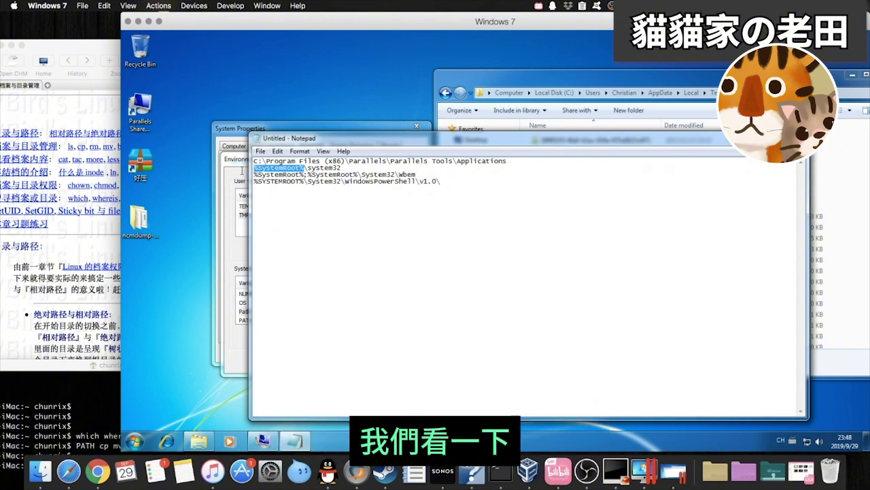
{"action": "key", "text": "super+r"}
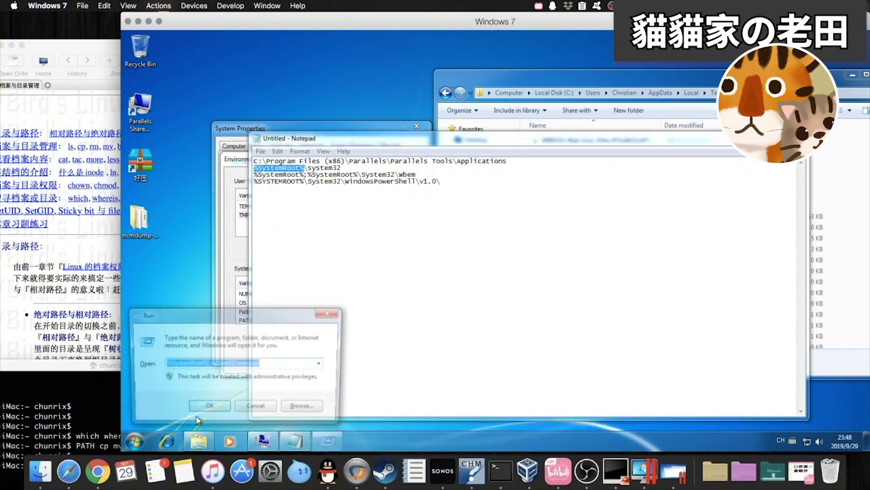
{"action": "key", "text": "ctrl+v"}
{"action": "left_click", "coordinate": [196, 414]}
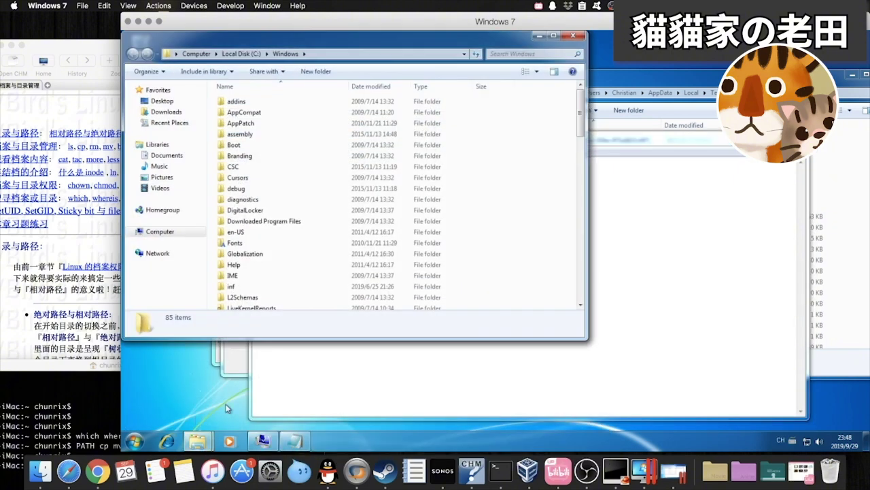
{"action": "left_click", "coordinate": [573, 35]}
Highlight %SystemRoot%\system32 in the text, launch a new Notepad by running just notepad, and close the new window
{"action": "left_click_drag", "start_coordinate": [341, 167], "coordinate": [256, 167]}
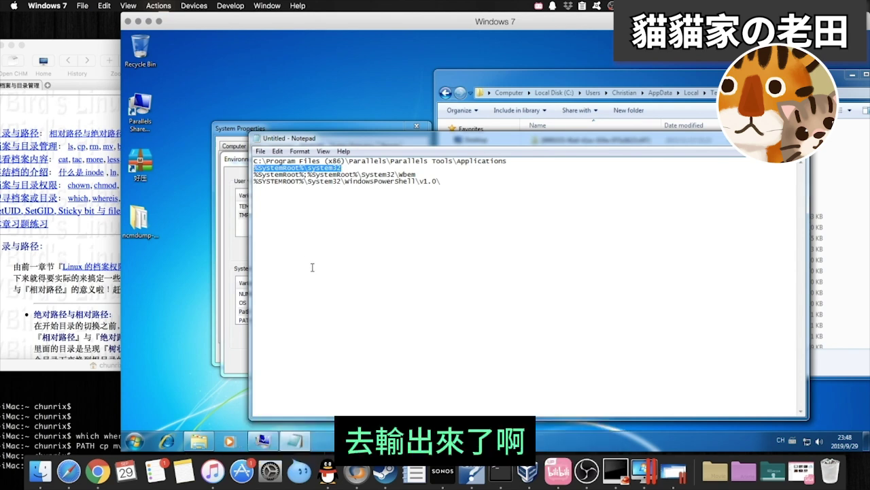
{"action": "key", "text": "super+r"}
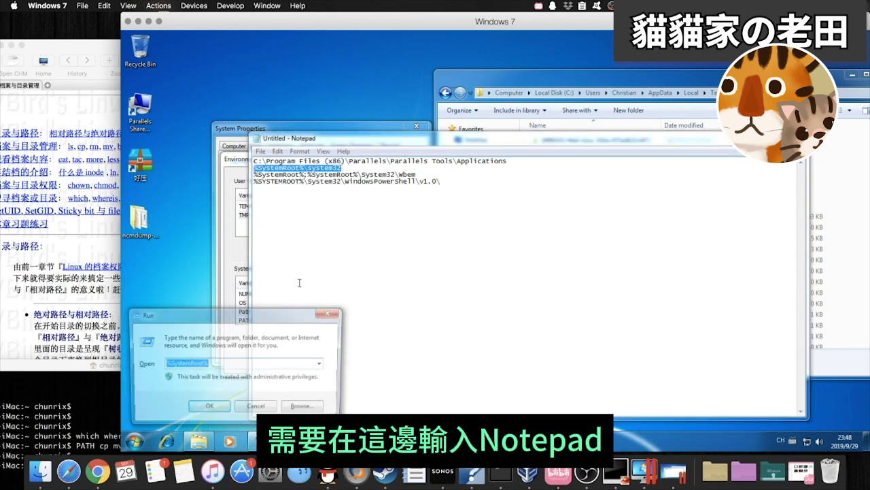
{"action": "type", "text": "noet"}
{"action": "key", "text": "BackSpace"}
{"action": "key", "text": "BackSpace"}
{"action": "type", "text": "tepad"}
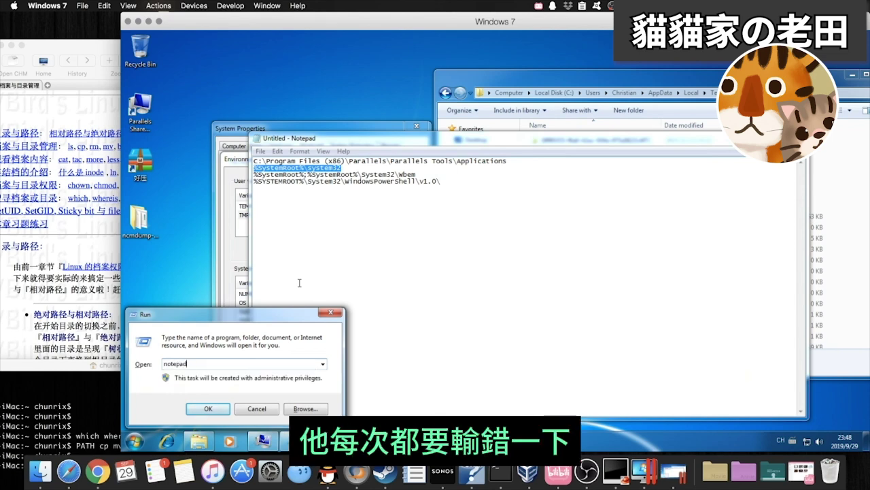
{"action": "key", "text": "Return"}
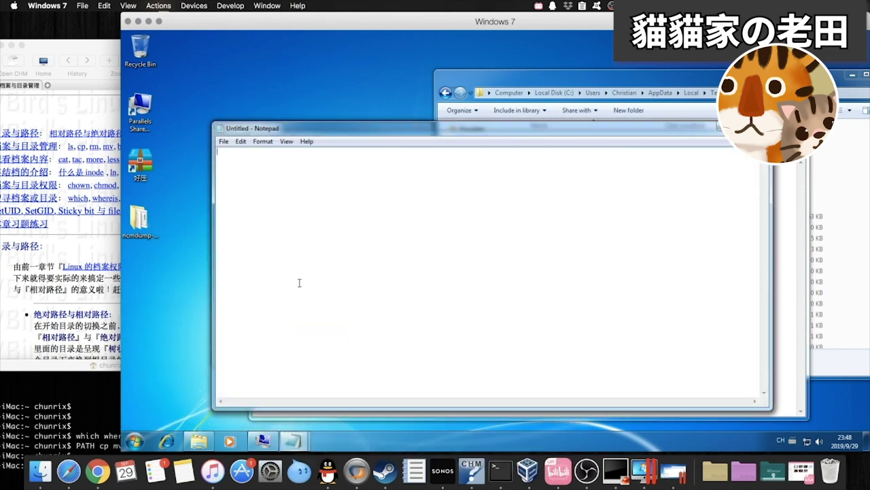
{"action": "left_click", "coordinate": [222, 129]}
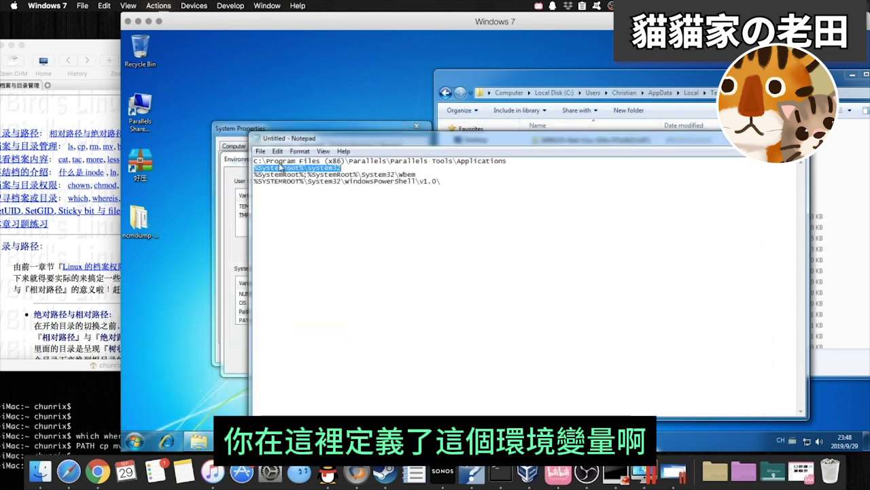
Point out the %SystemRoot%\system32 entry in the Path list by highlighting it, and clear the highlight
{"action": "left_click", "coordinate": [340, 168]}
{"action": "left_click_drag", "start_coordinate": [340, 167], "coordinate": [253, 167]}
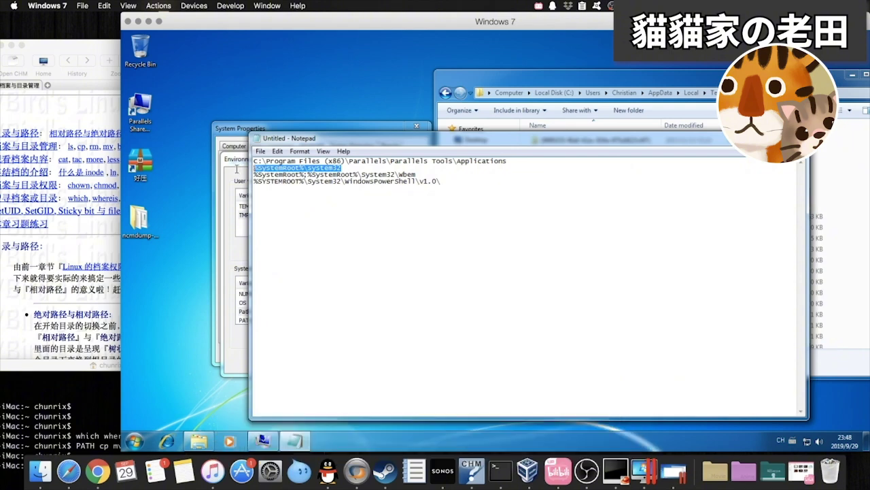
{"action": "left_click", "coordinate": [344, 167]}
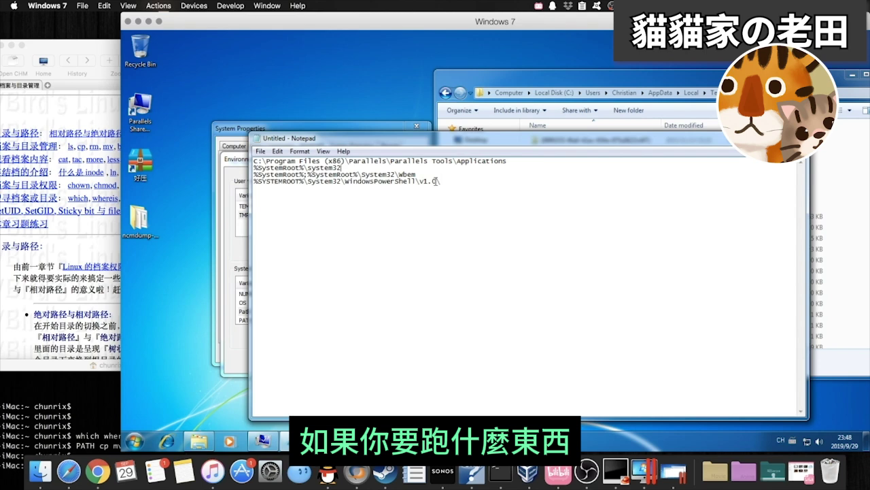
Open %SYSTEMROOT%\System32\WindowsPowerShell\v1.0\ through the Run dialog, then start powershell.exe from that folder and close it
{"action": "left_click_drag", "start_coordinate": [438, 181], "coordinate": [235, 181]}
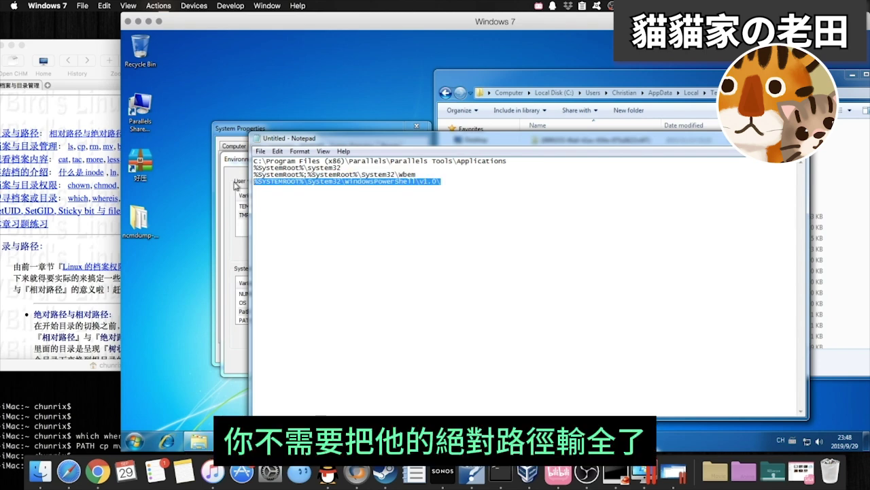
{"action": "key", "text": "super+r"}
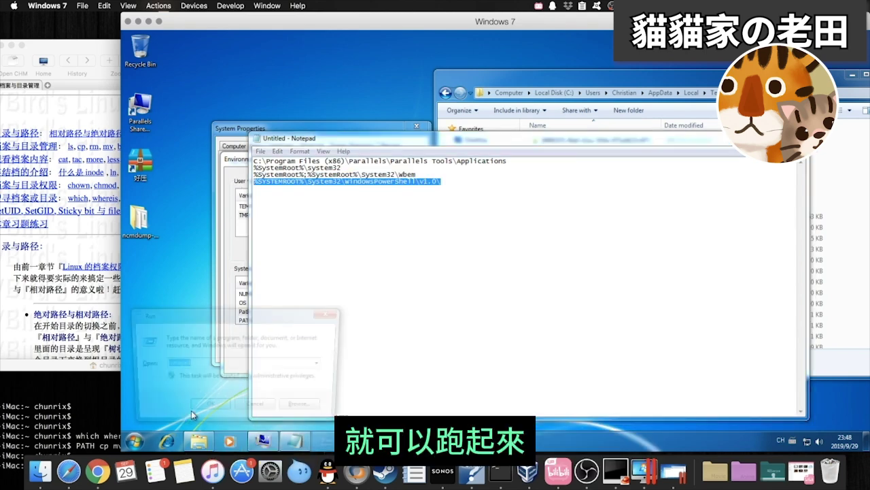
{"action": "type", "text": "%SYSTEMROOT%\\System32\\WindowsPowerShell\\v1.0\\"}
{"action": "key", "text": "Return"}
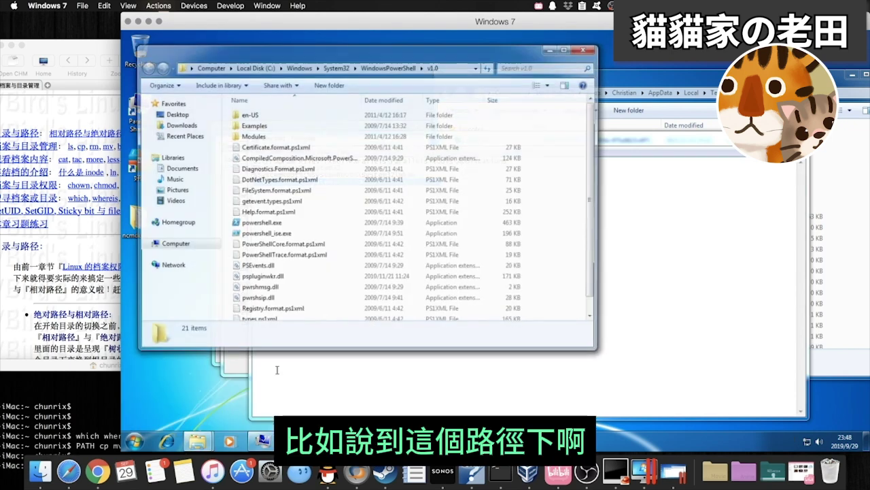
{"action": "double_click", "coordinate": [279, 223]}
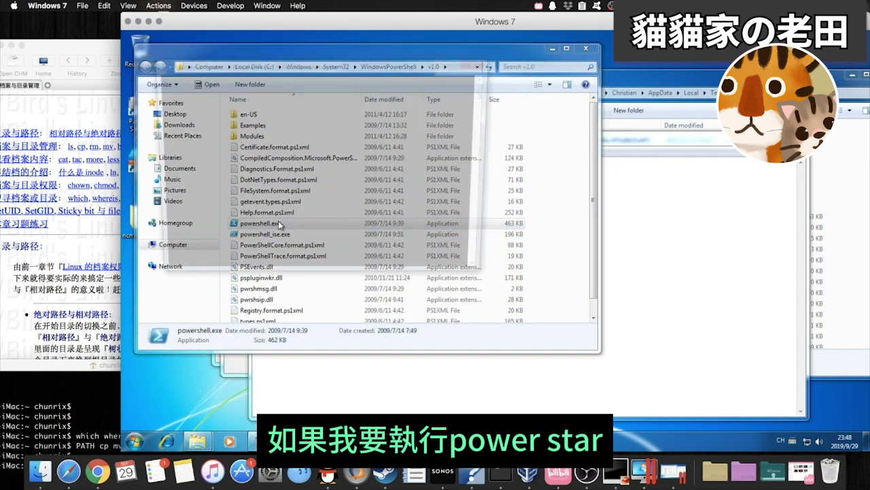
{"action": "left_click", "coordinate": [480, 61]}
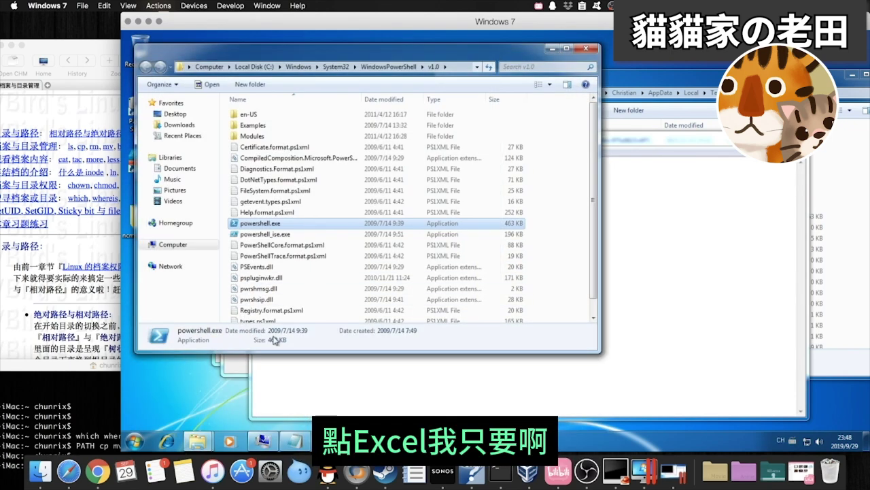
Launch PowerShell through the Run dialog using only the name powershell, and close its window
{"action": "key", "text": "super+r"}
{"action": "type", "text": "poer"}
{"action": "key", "text": "BackSpace"}
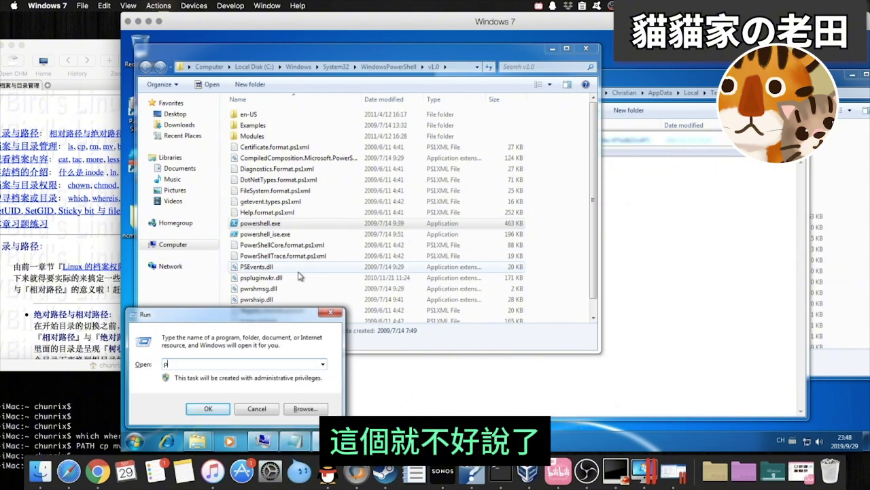
{"action": "type", "text": "owershell"}
{"action": "key", "text": "Return"}
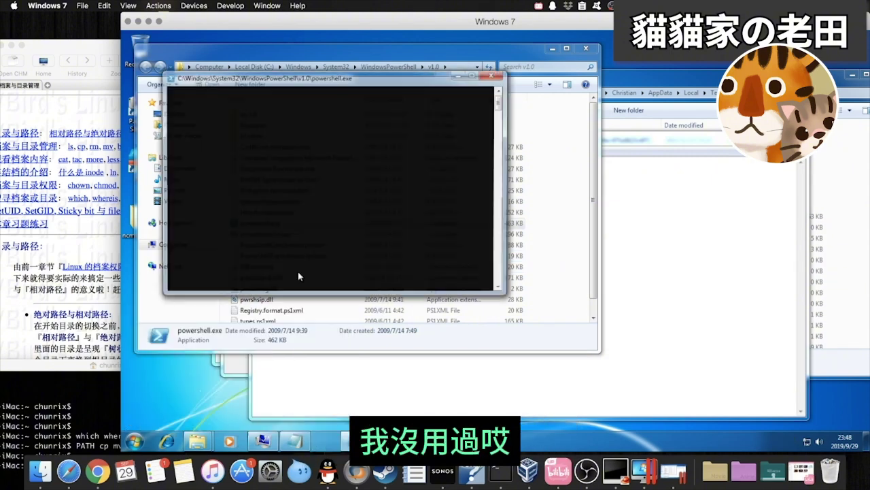
{"action": "left_click", "coordinate": [494, 74]}
Copy the v1.0 folder's path, run C:\Windows\System32\WindowsPowerShell\v1.0\powershell.exe, close its window and select powershell.exe in the folder
{"action": "left_click", "coordinate": [452, 67]}
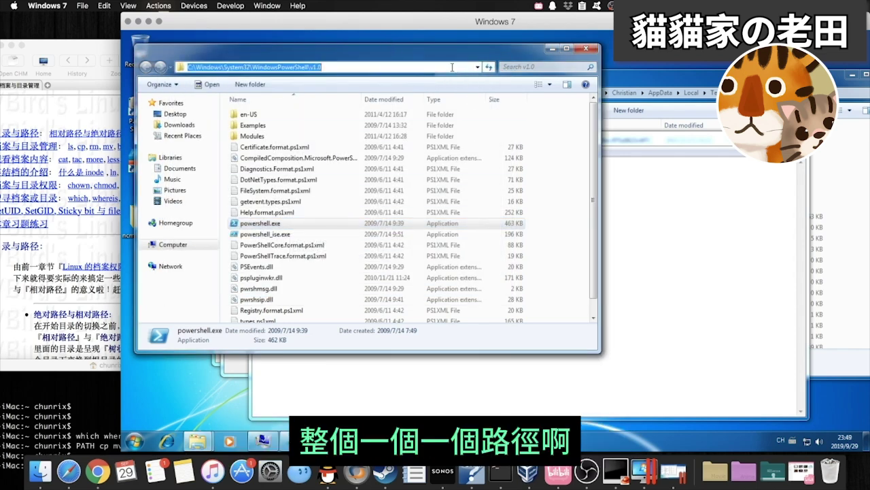
{"action": "key", "text": "super+r"}
{"action": "type", "text": "C:\\Windows\\System32\\WindowsPowerShell\\v1.0"}
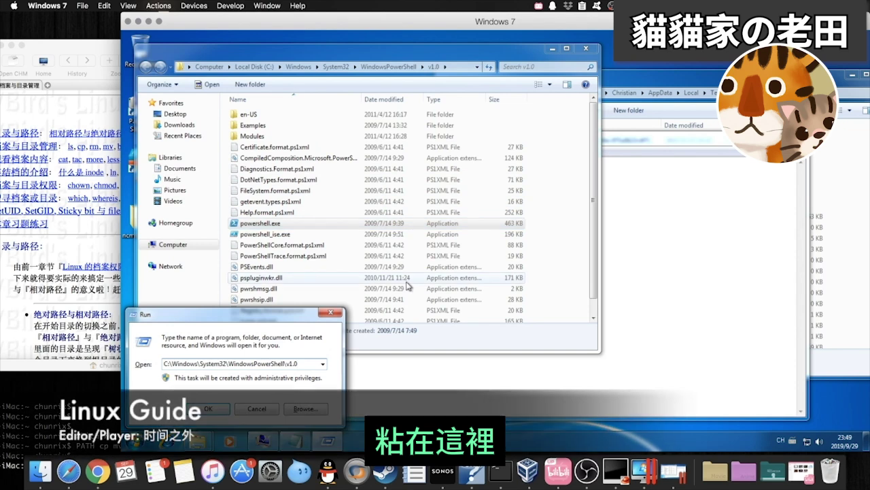
{"action": "type", "text": "\\powershell.exe"}
{"action": "key", "text": "Return"}
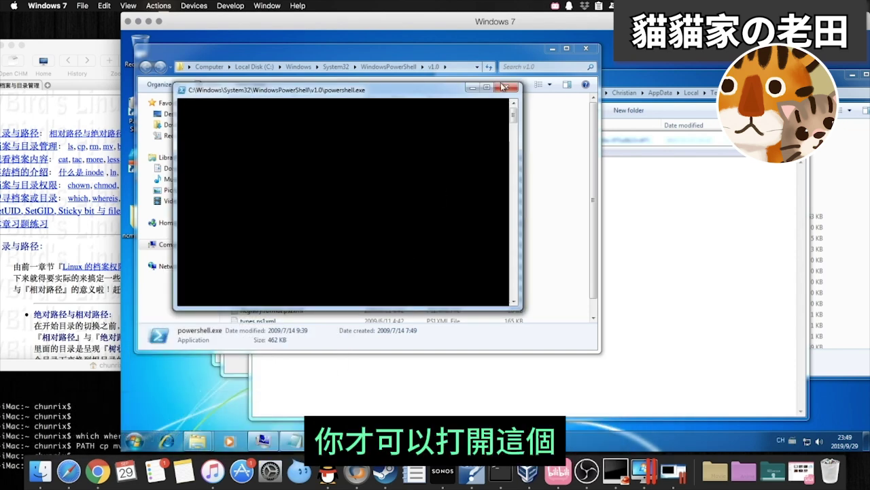
{"action": "left_click", "coordinate": [503, 87]}
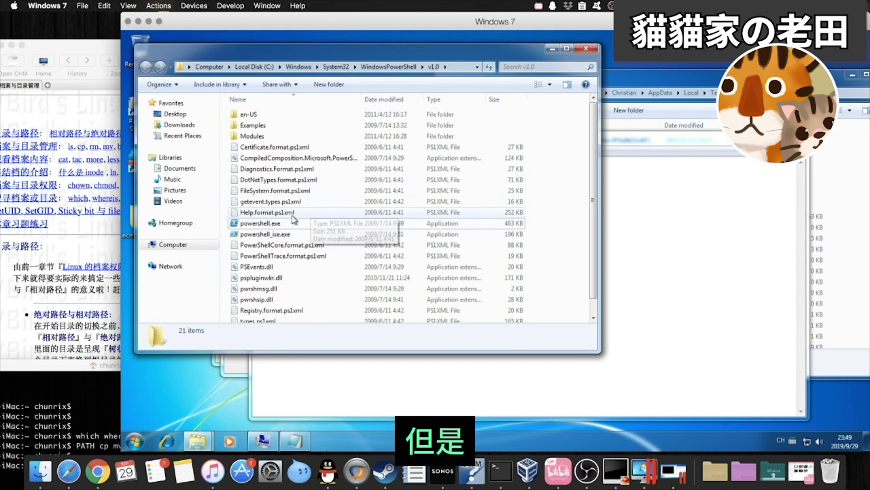
{"action": "left_click", "coordinate": [291, 223]}
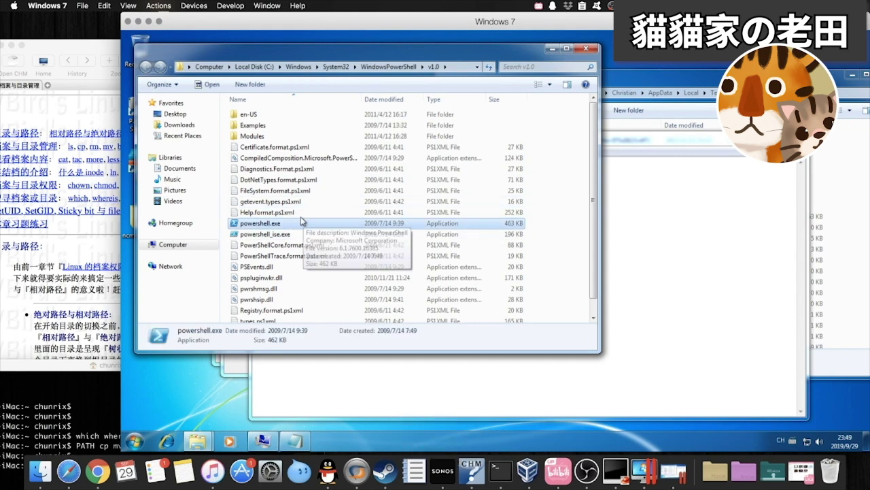
Highlight all four directory lines of the Path list in the untitled Notepad document, and clear the highlight
{"action": "left_click", "coordinate": [298, 212]}
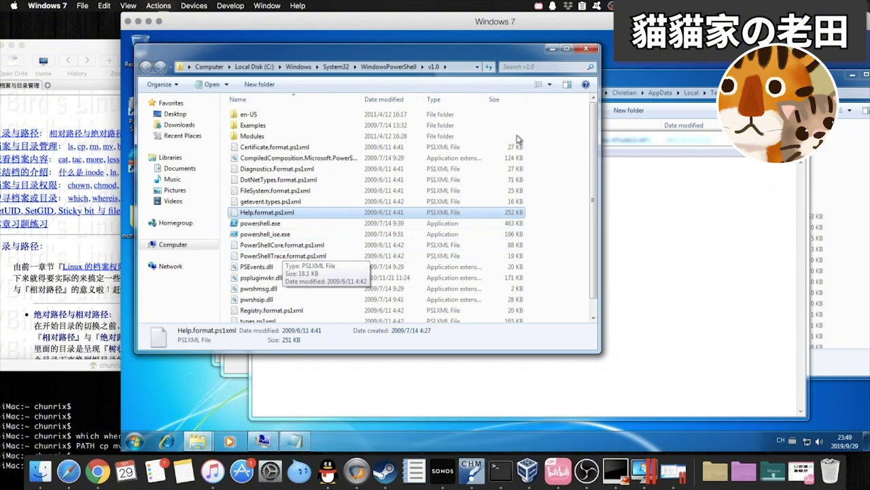
{"action": "left_click", "coordinate": [668, 186]}
{"action": "left_click_drag", "start_coordinate": [443, 181], "coordinate": [242, 170]}
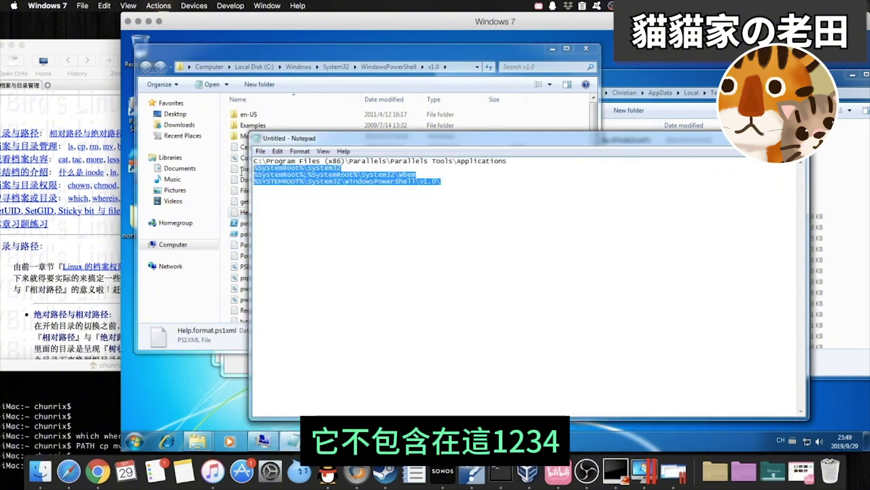
{"action": "left_click_drag", "start_coordinate": [442, 180], "coordinate": [210, 151]}
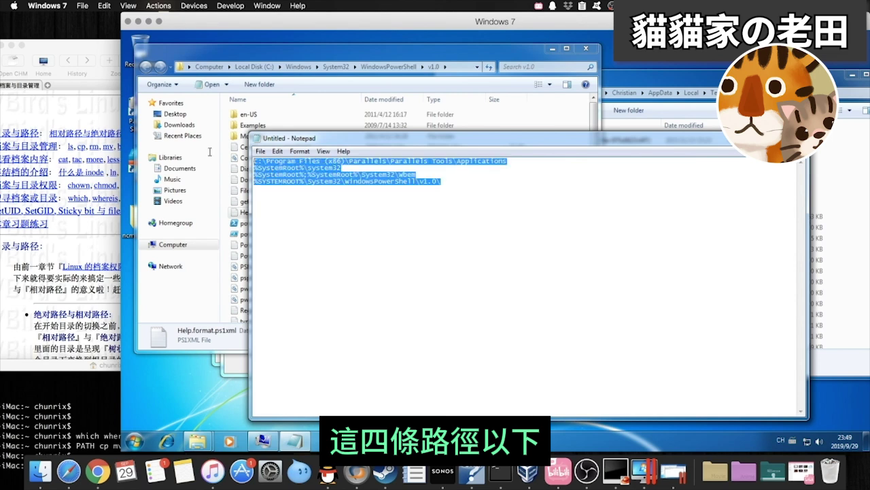
{"action": "left_click_drag", "start_coordinate": [445, 182], "coordinate": [194, 148]}
{"action": "left_click", "coordinate": [340, 249]}
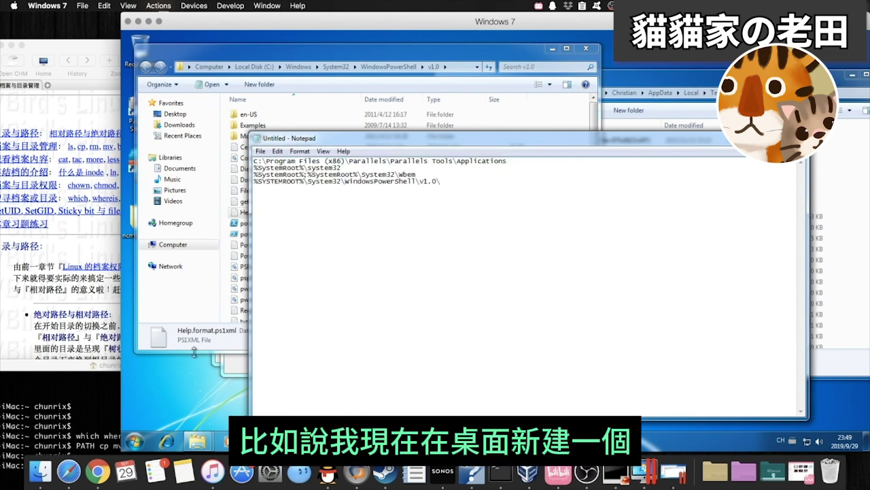
Create a text document named 1.txt on the desktop, enter 11 in it, then save and close it
{"action": "right_click", "coordinate": [827, 391]}
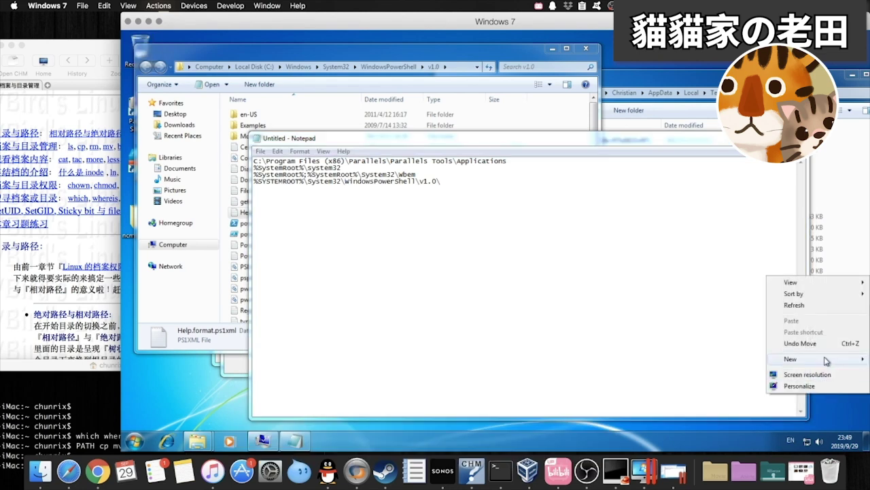
{"action": "mouse_move", "coordinate": [828, 362]}
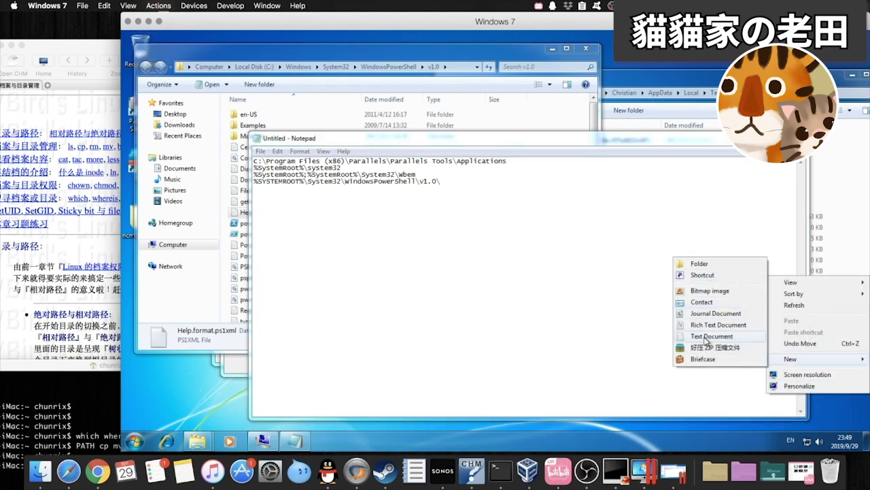
{"action": "left_click", "coordinate": [706, 340]}
{"action": "type", "text": "1"}
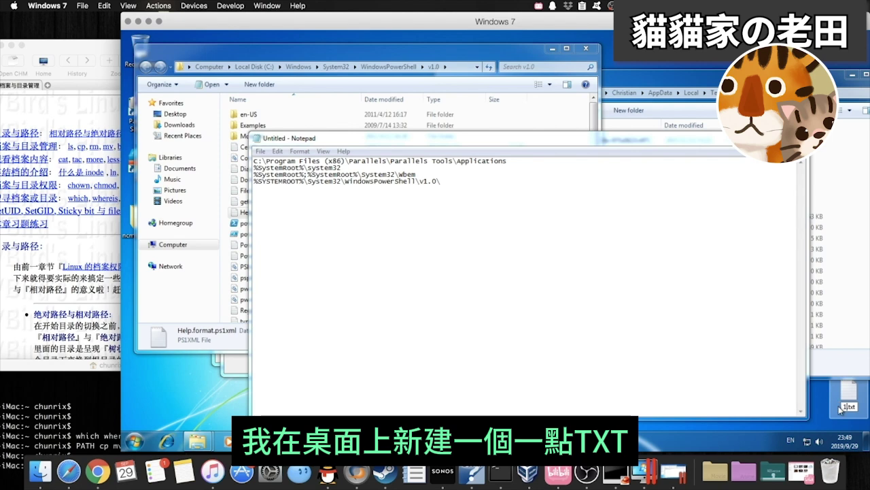
{"action": "key", "text": "Return"}
{"action": "double_click", "coordinate": [850, 391]}
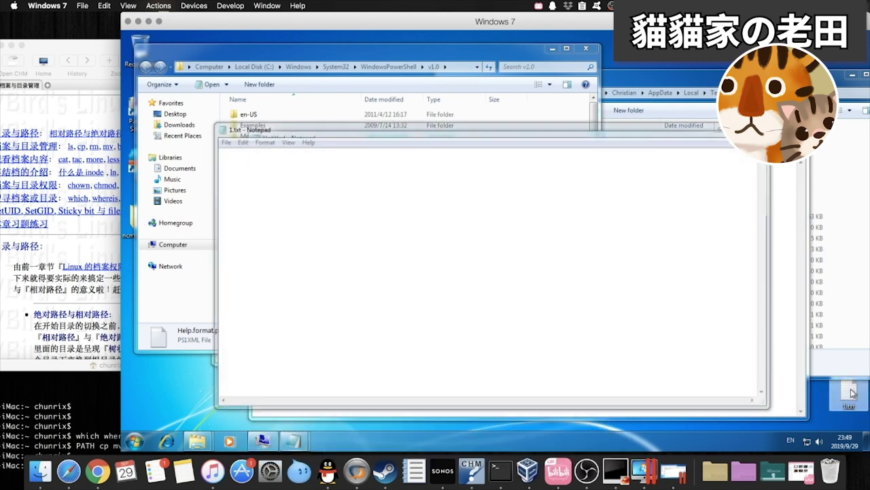
{"action": "type", "text": "11"}
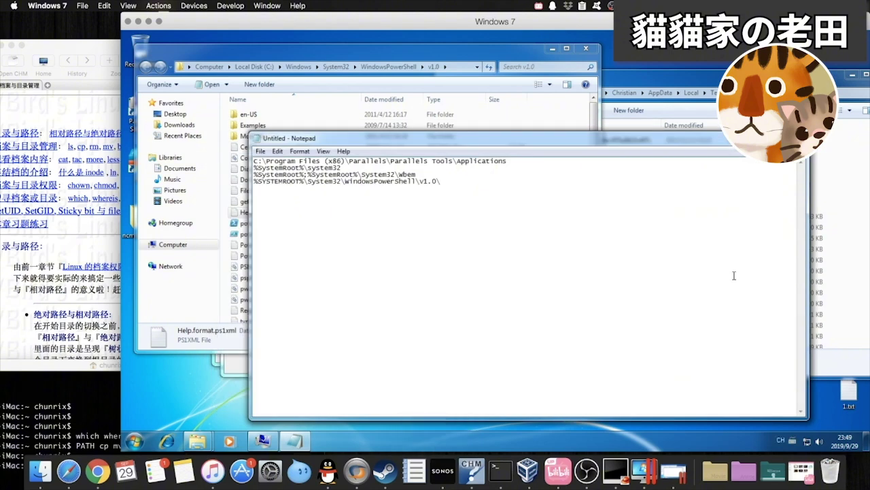
Try to open 1.txt through the Run dialog using only its file name, and close the dialog
{"action": "left_click", "coordinate": [847, 398]}
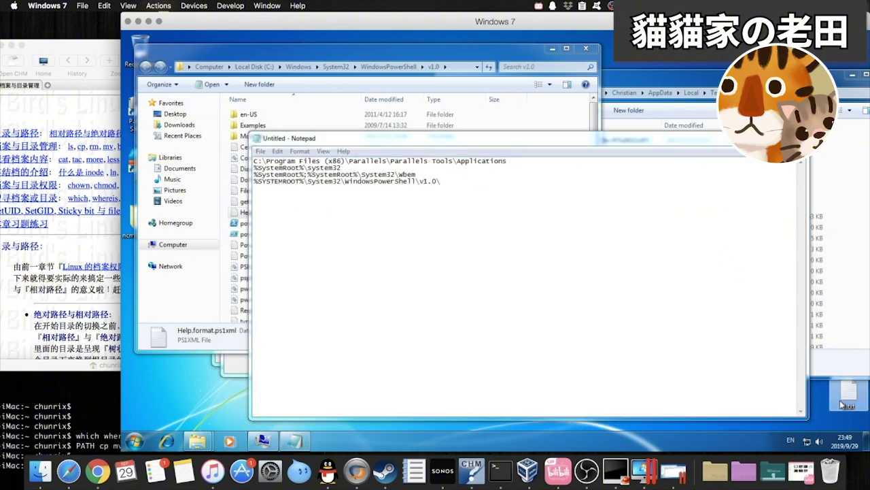
{"action": "key", "text": "super+r"}
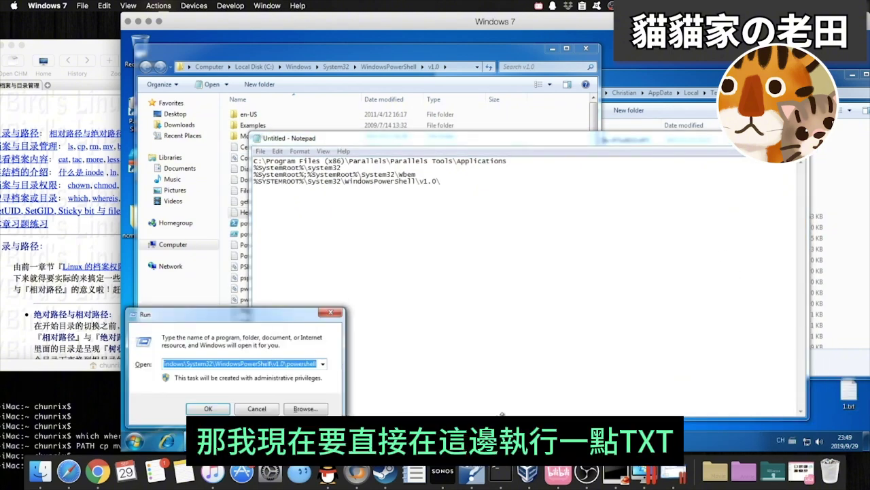
{"action": "type", "text": "1.txt"}
{"action": "key", "text": "Return"}
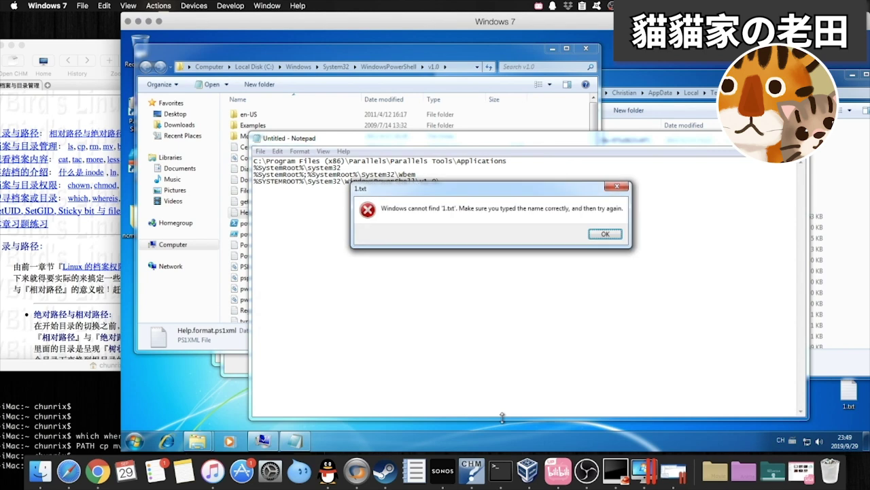
{"action": "key", "text": "Return"}
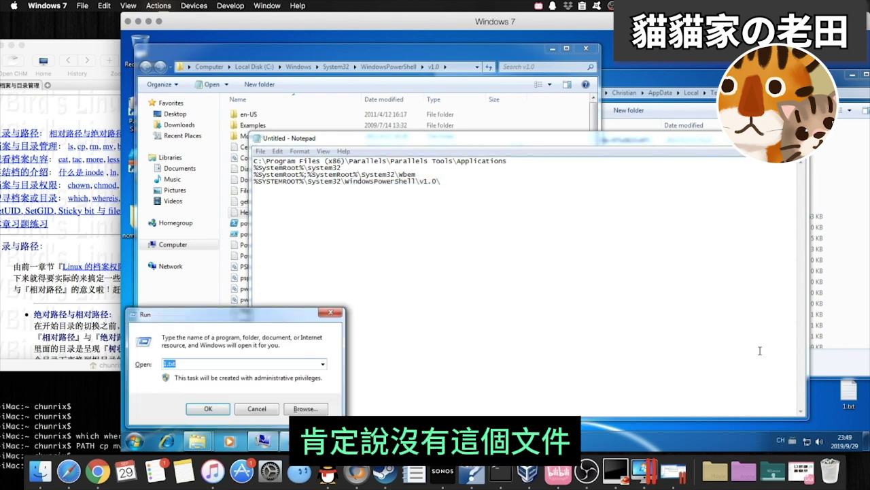
{"action": "left_click", "coordinate": [262, 411]}
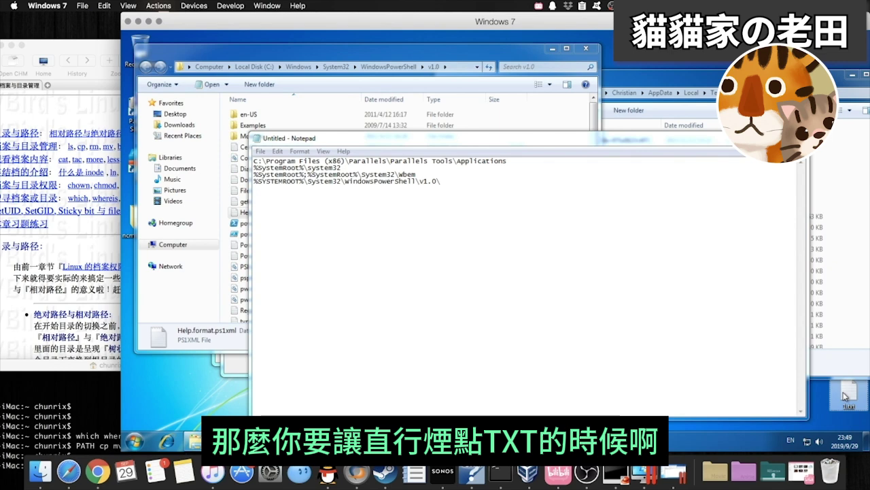
Point out the system32 and Wbem lines of the Path list in Notepad by highlighting them, and clear the highlight
{"action": "left_click", "coordinate": [436, 47]}
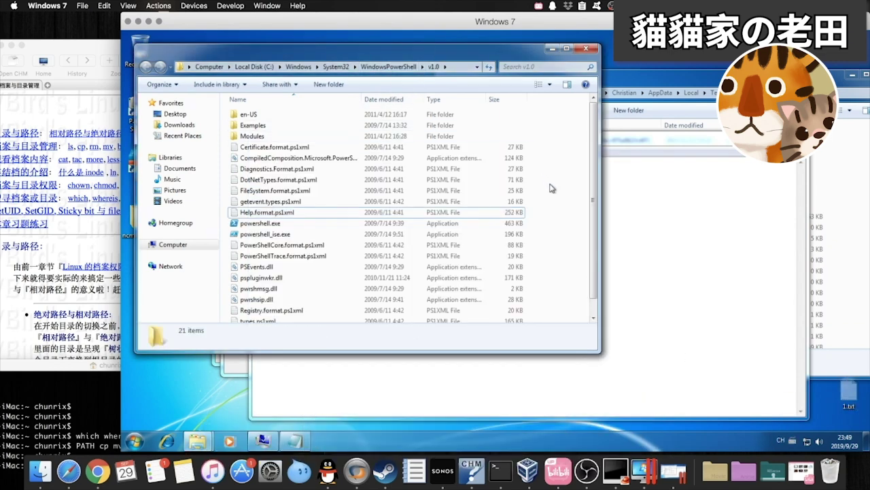
{"action": "left_click", "coordinate": [620, 208]}
{"action": "left_click_drag", "start_coordinate": [417, 175], "coordinate": [253, 167]}
{"action": "left_click", "coordinate": [513, 271]}
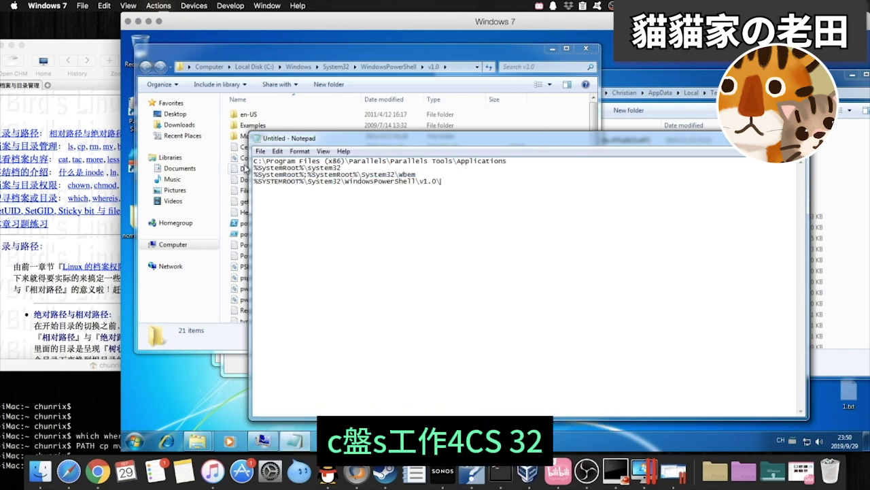
Change the Explorer location to C:\Windows\System32 and move 1.txt from the desktop into that folder
{"action": "left_click", "coordinate": [459, 65]}
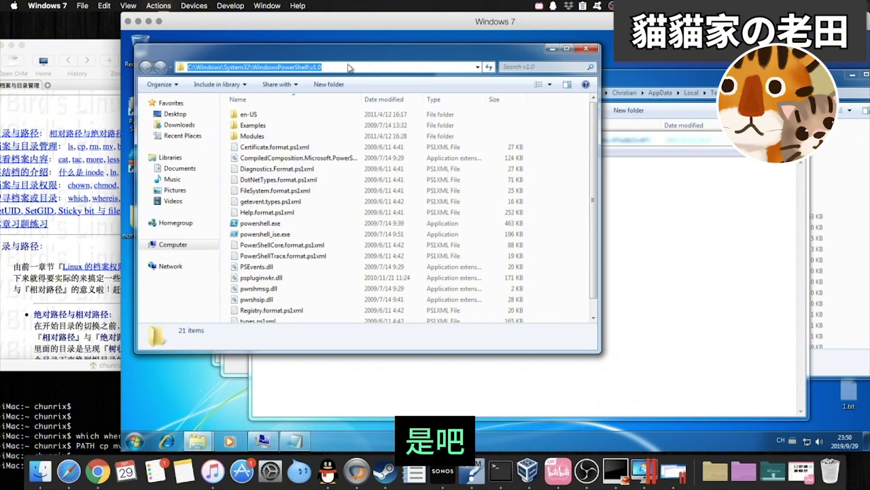
{"action": "left_click_drag", "start_coordinate": [251, 68], "coordinate": [375, 65]}
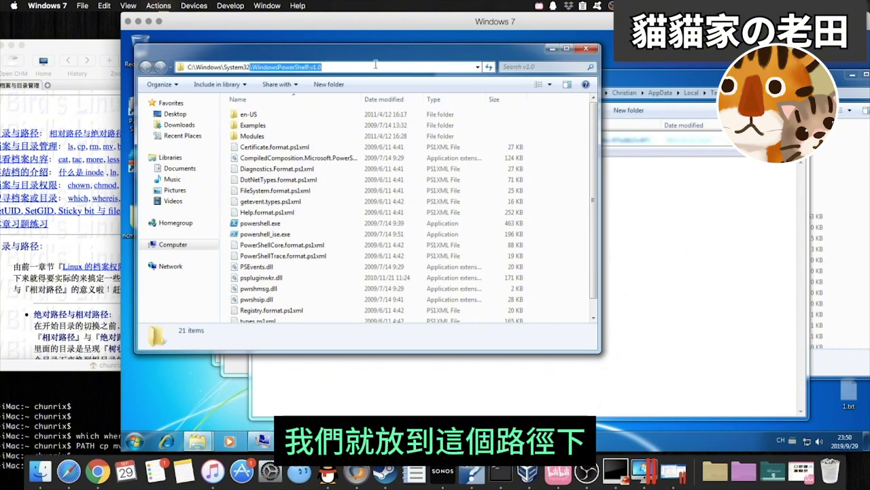
{"action": "key", "text": "BackSpace"}
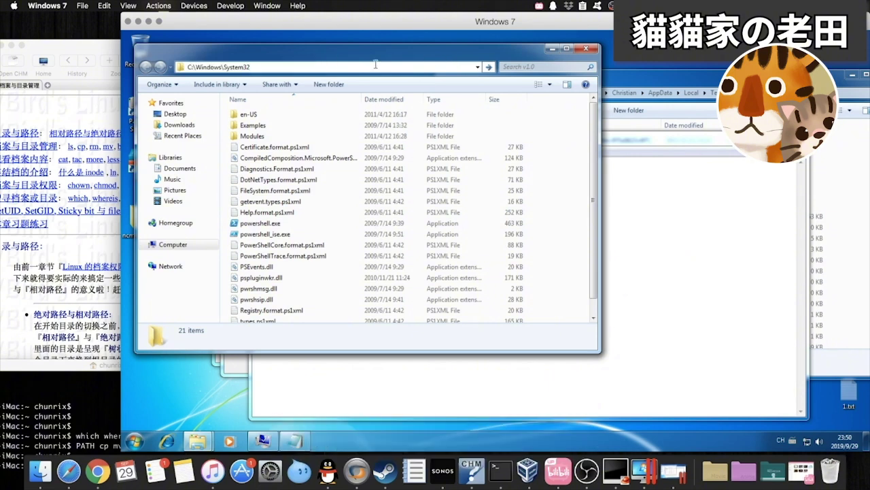
{"action": "key", "text": "Return"}
{"action": "key", "text": "1"}
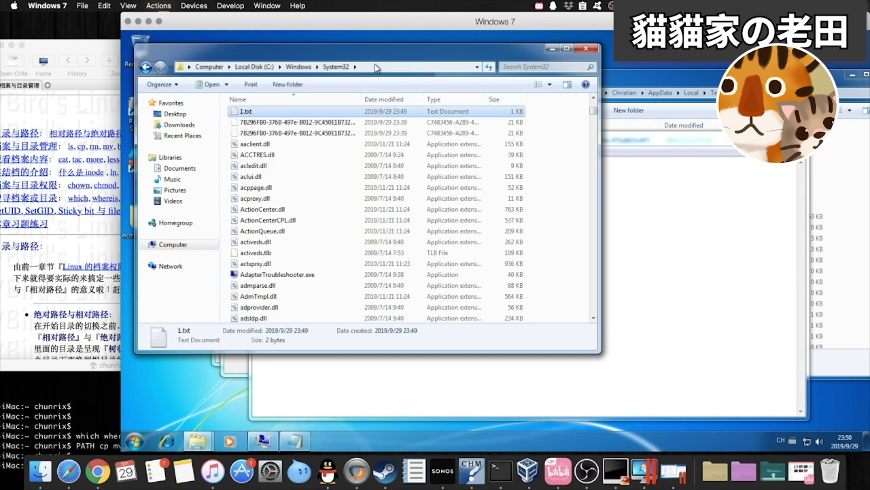
Open 1.txt from System32 through the Run dialog using only its file name, and close its Notepad window
{"action": "key", "text": "super+r"}
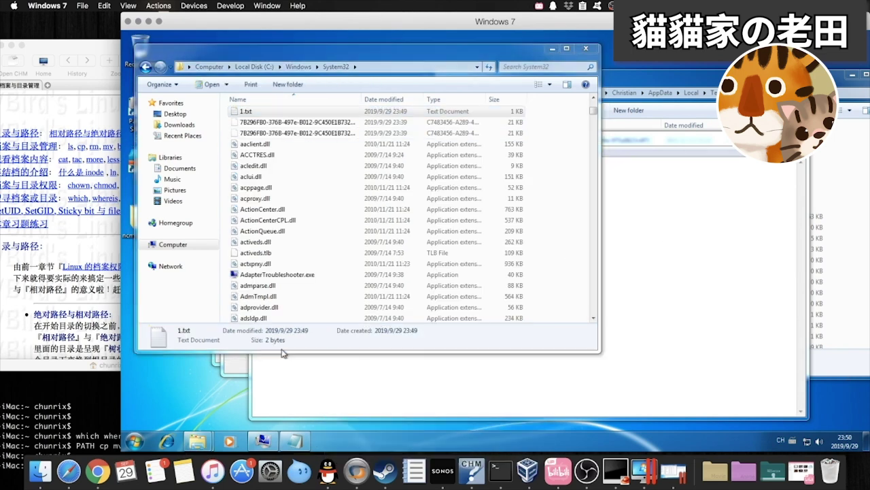
{"action": "type", "text": "1.txt"}
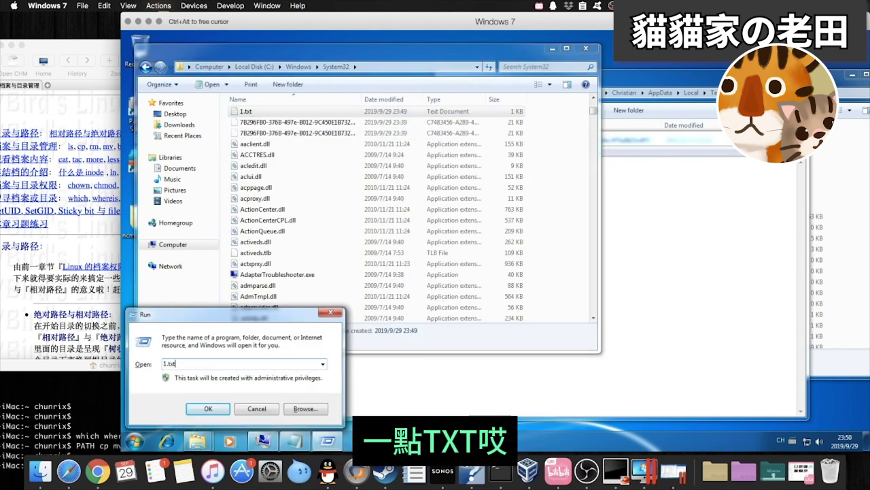
{"action": "key", "text": "Return"}
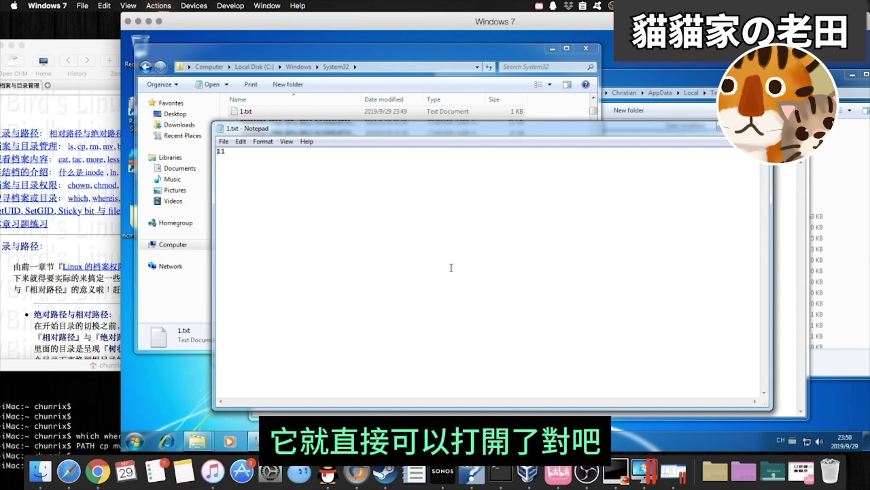
{"action": "left_click", "coordinate": [760, 128]}
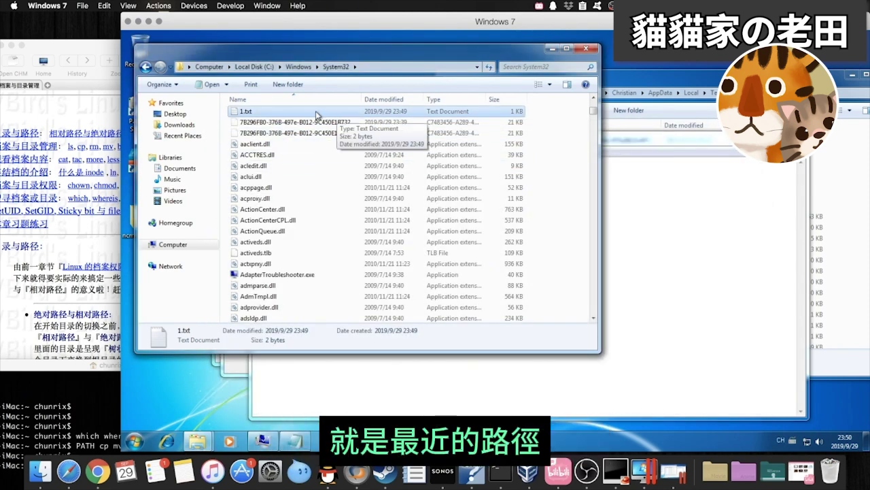
Decline deleting 1.txt, undo its move into System32, and check the desktop for the file before restoring the windows
{"action": "key", "text": "Delete"}
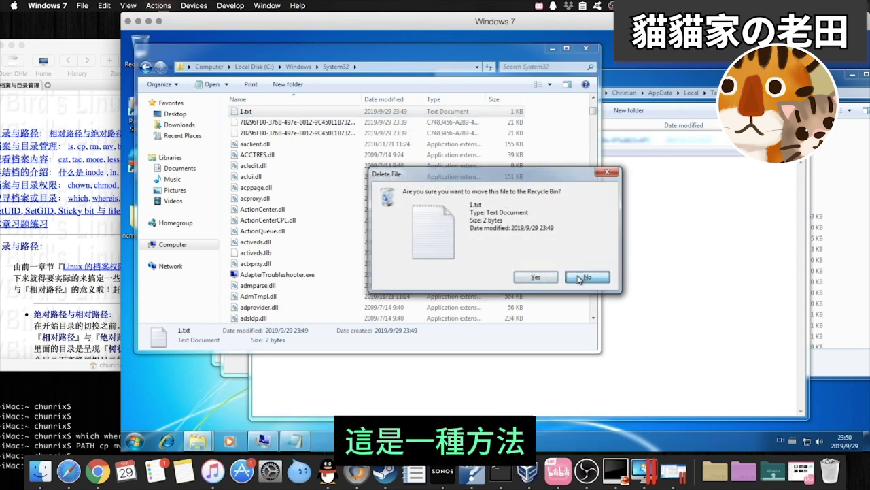
{"action": "left_click", "coordinate": [584, 277]}
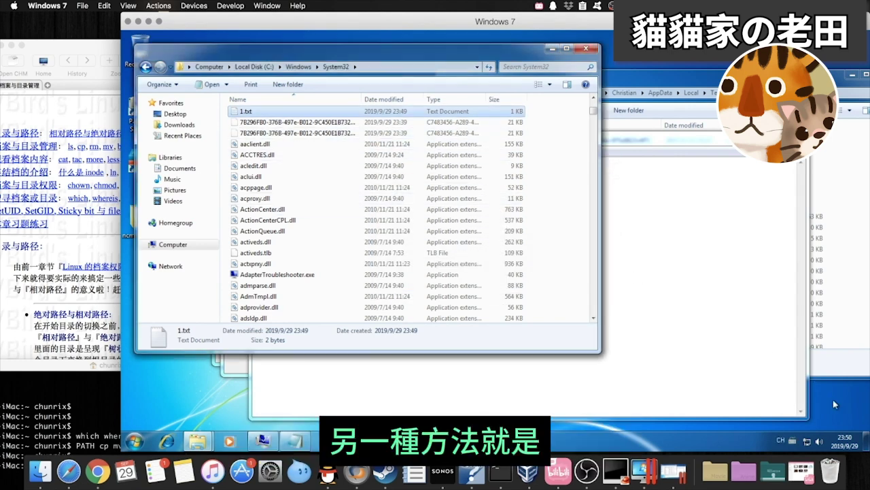
{"action": "left_click", "coordinate": [860, 414]}
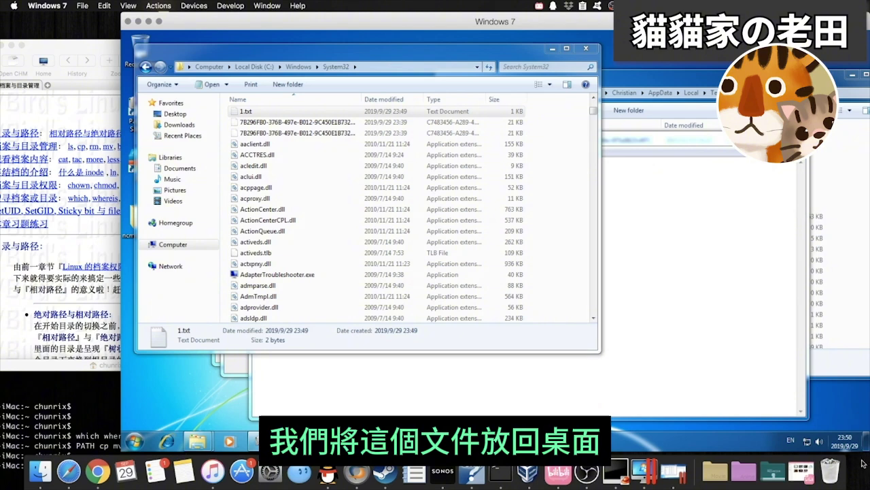
{"action": "key", "text": "ctrl+z"}
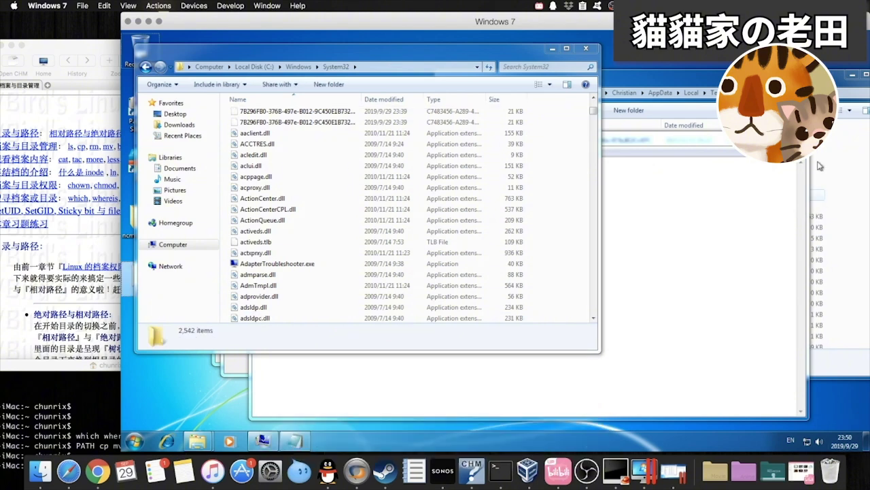
{"action": "key", "text": "super+d"}
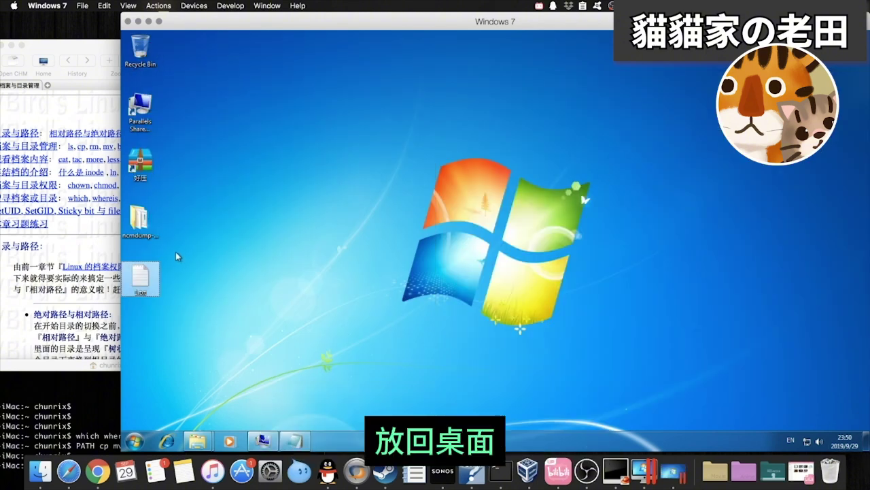
{"action": "key", "text": "super+d"}
{"action": "left_click", "coordinate": [265, 436]}
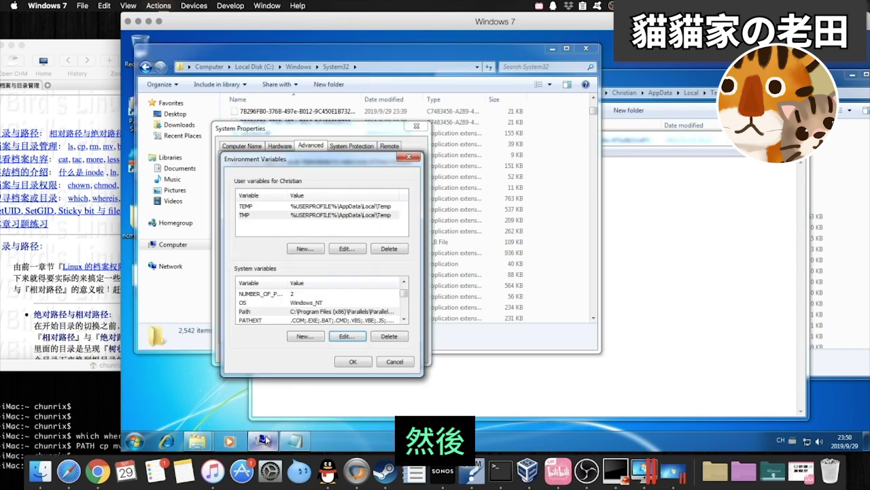
{"action": "left_click", "coordinate": [342, 311]}
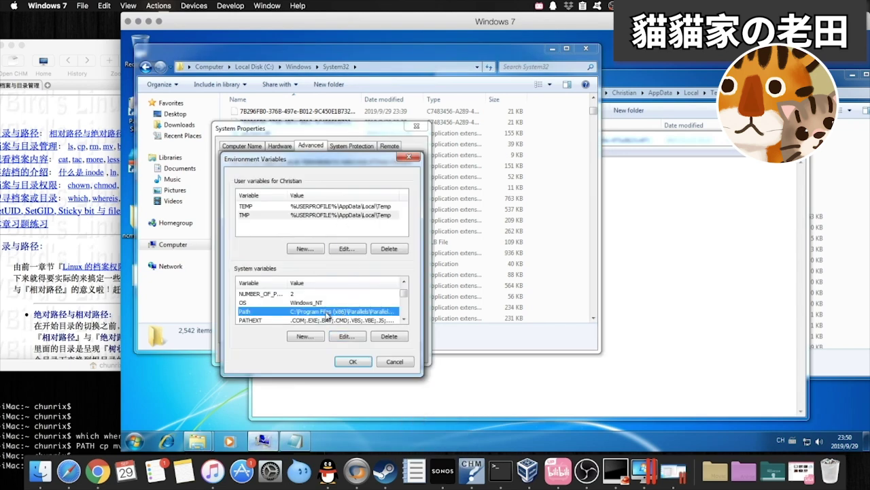
{"action": "double_click", "coordinate": [328, 314]}
{"action": "left_click", "coordinate": [388, 227]}
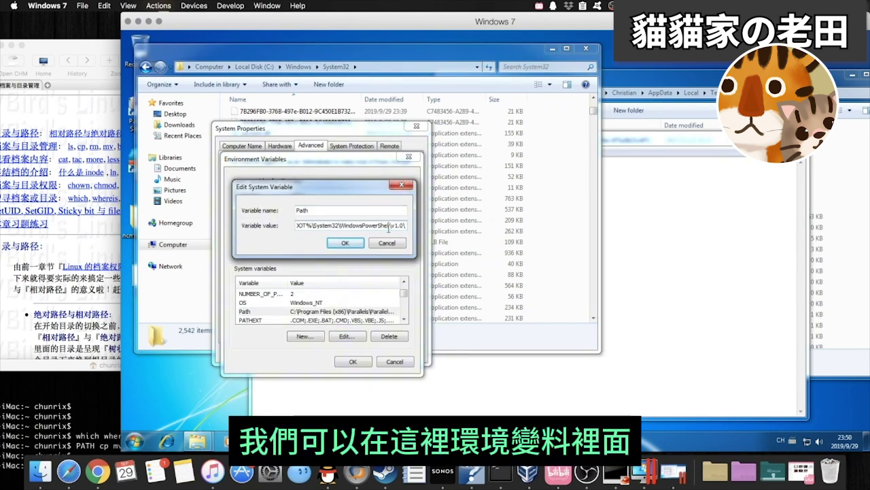
{"action": "left_click", "coordinate": [400, 223]}
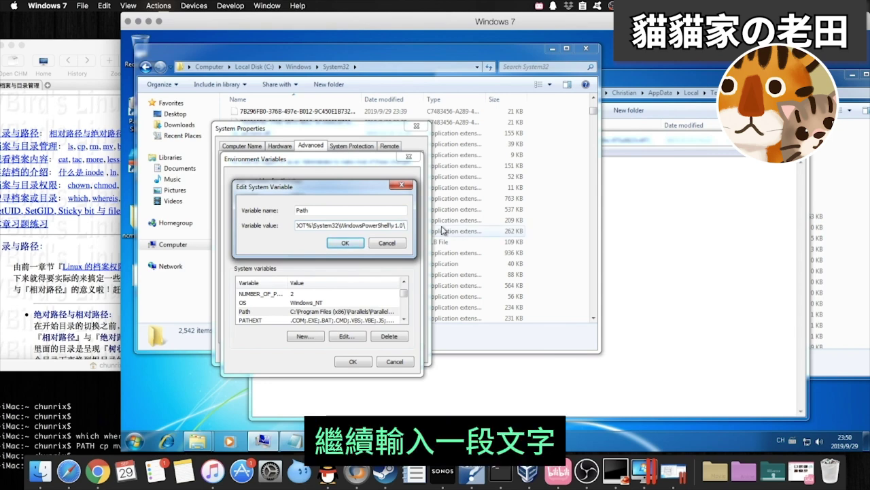
{"action": "type", "text": ";"}
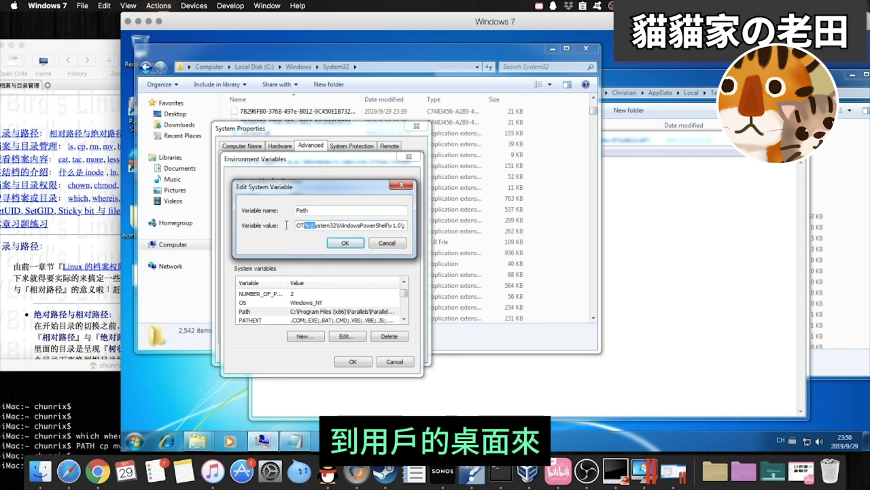
{"action": "triple_click", "coordinate": [335, 225]}
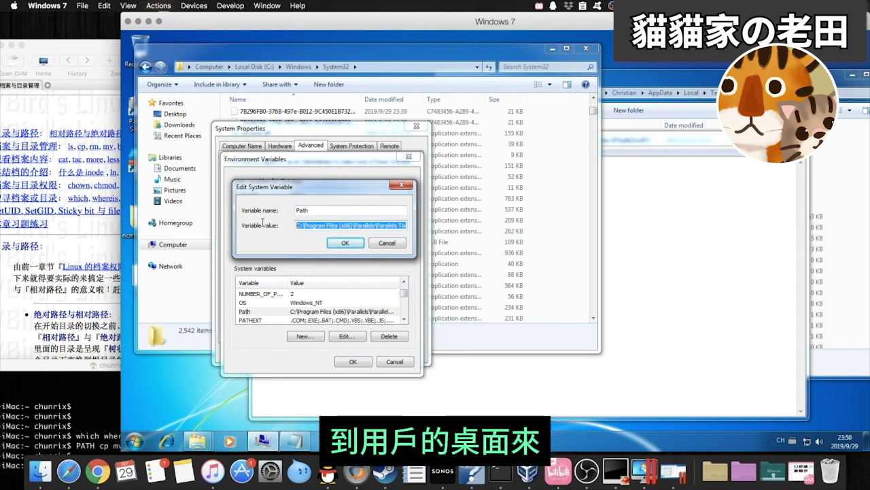
{"action": "left_click", "coordinate": [374, 244]}
Try to copy %USERPROFILE% from the TMP user variable's value for use as the Explorer location
{"action": "left_click", "coordinate": [326, 215]}
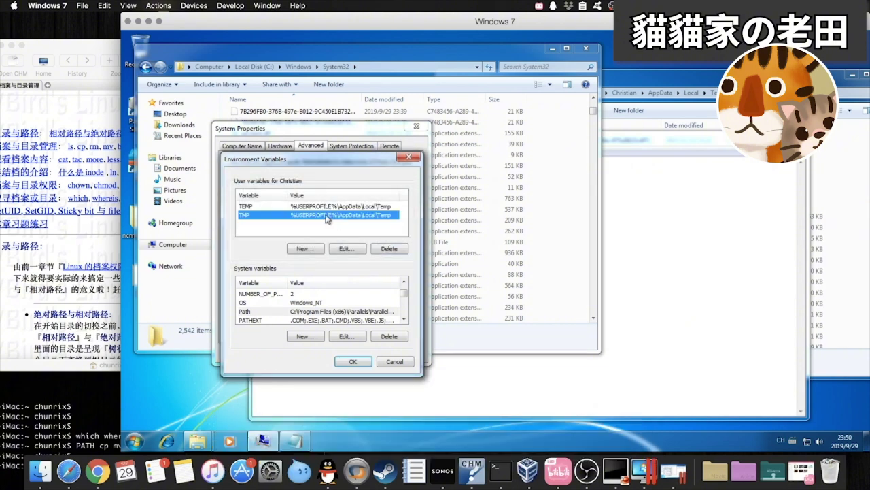
{"action": "double_click", "coordinate": [327, 216]}
{"action": "left_click", "coordinate": [344, 225]}
{"action": "left_click_drag", "start_coordinate": [344, 225], "coordinate": [243, 213]}
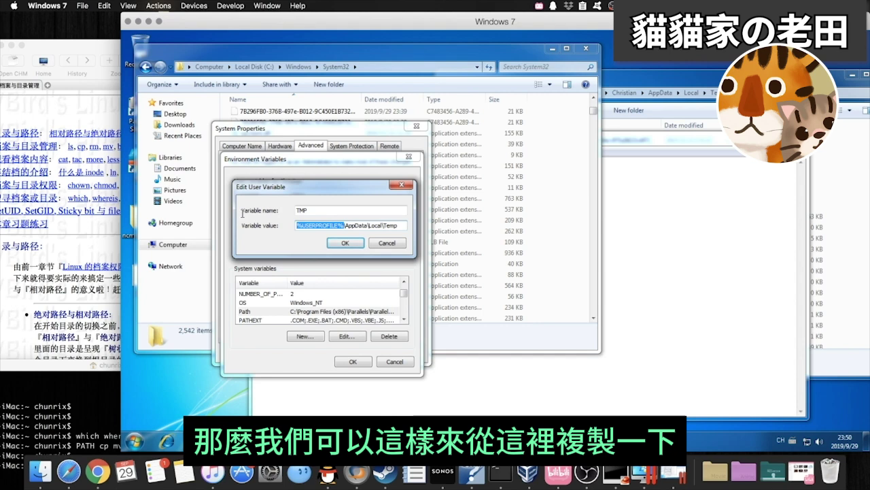
{"action": "left_click", "coordinate": [387, 243]}
{"action": "left_click", "coordinate": [396, 65]}
{"action": "key", "text": "BackSpace"}
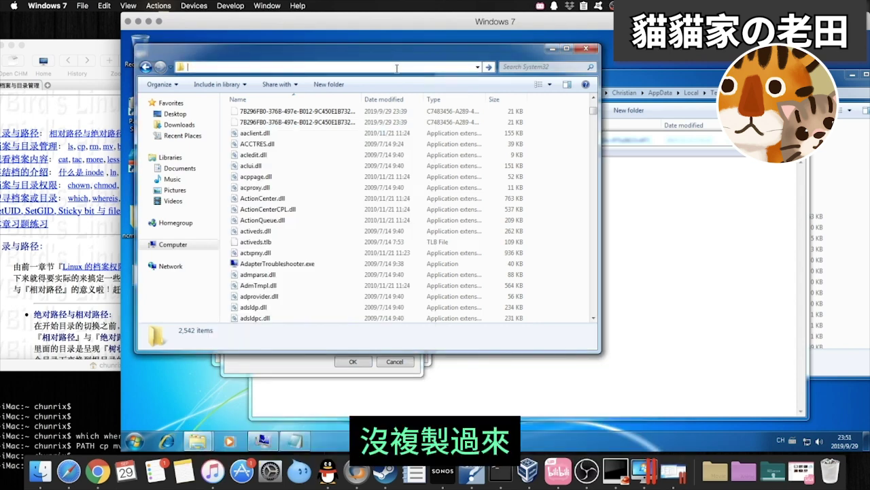
{"action": "key", "text": "super+Tab"}
{"action": "left_click", "coordinate": [303, 365]}
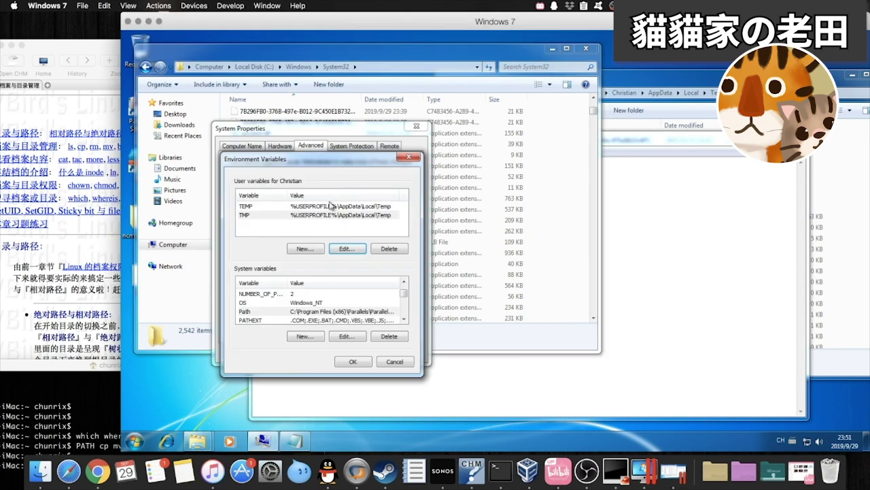
Copy %USERPROFILE% from the value of the TMP user variable and close its edit dialog without changes
{"action": "double_click", "coordinate": [326, 215]}
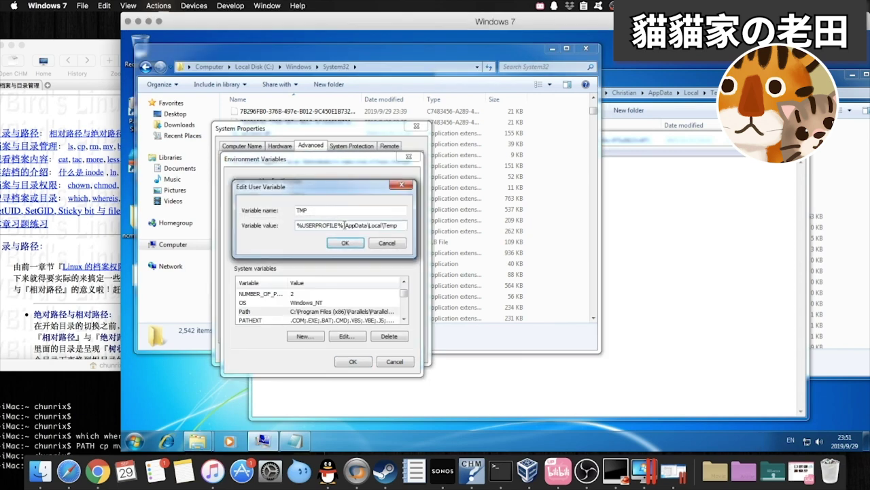
{"action": "double_click", "coordinate": [322, 225]}
{"action": "key", "text": "ctrl+c"}
{"action": "left_click", "coordinate": [412, 184]}
Change the Explorer location to %USERPROFILE% and open the Desktop folder inside it
{"action": "left_click", "coordinate": [375, 66]}
{"action": "left_click", "coordinate": [375, 66]}
{"action": "key", "text": "ctrl+v"}
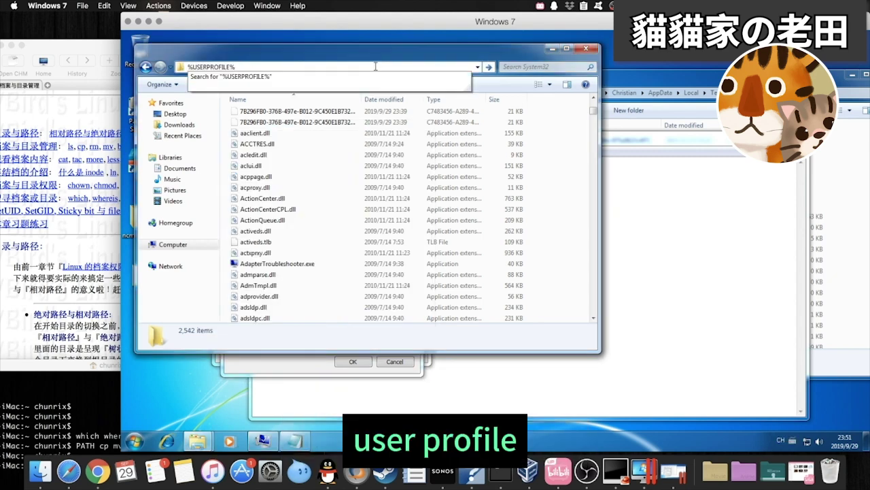
{"action": "key", "text": "Return"}
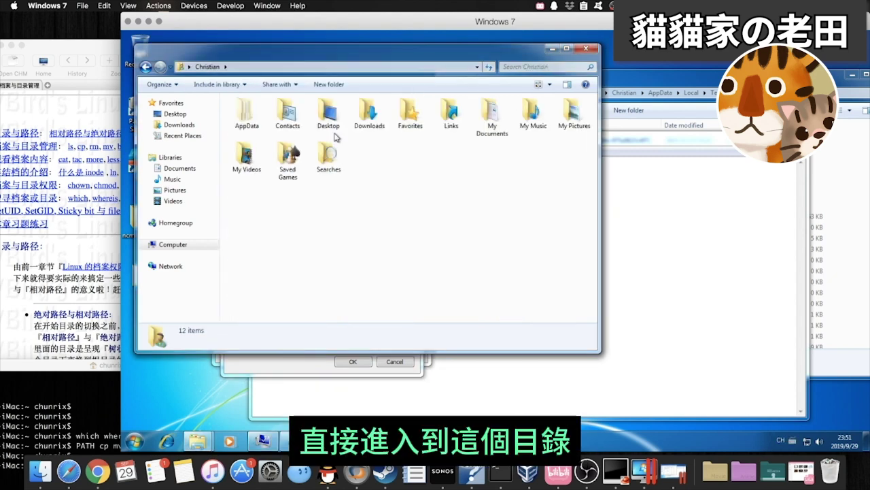
{"action": "double_click", "coordinate": [328, 113]}
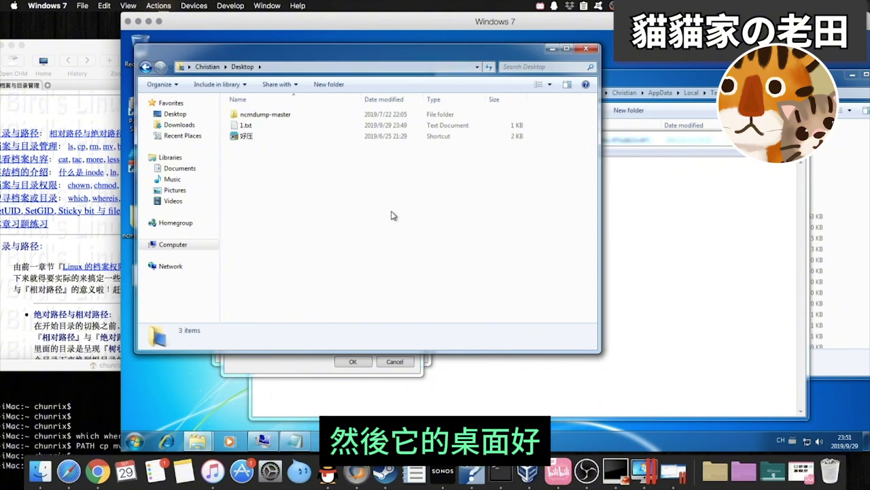
Cancel the Environment Variables dialog and reopen it from System Properties
{"action": "left_click", "coordinate": [310, 363]}
{"action": "left_click", "coordinate": [394, 361]}
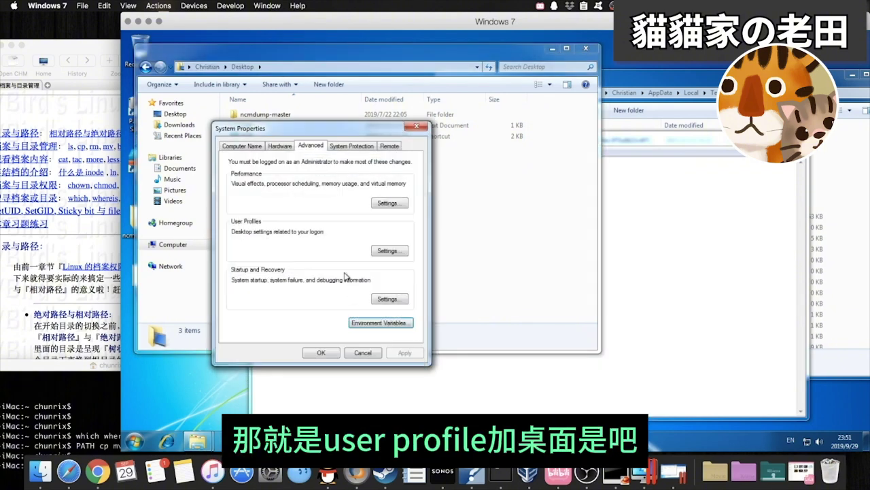
{"action": "left_click", "coordinate": [380, 324]}
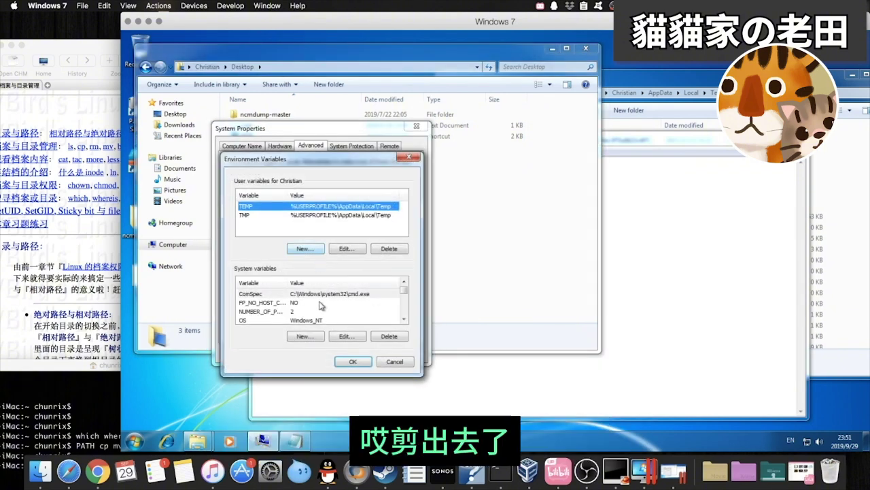
Append ;%USERPROFILE%\Desktop to the end of the Path system variable and confirm all open system dialogs
{"action": "left_click_drag", "start_coordinate": [403, 291], "coordinate": [405, 298]}
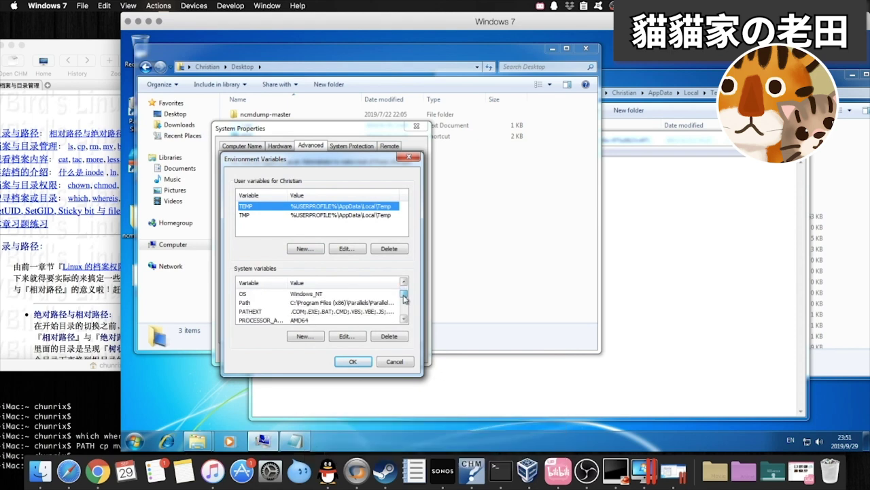
{"action": "double_click", "coordinate": [345, 307]}
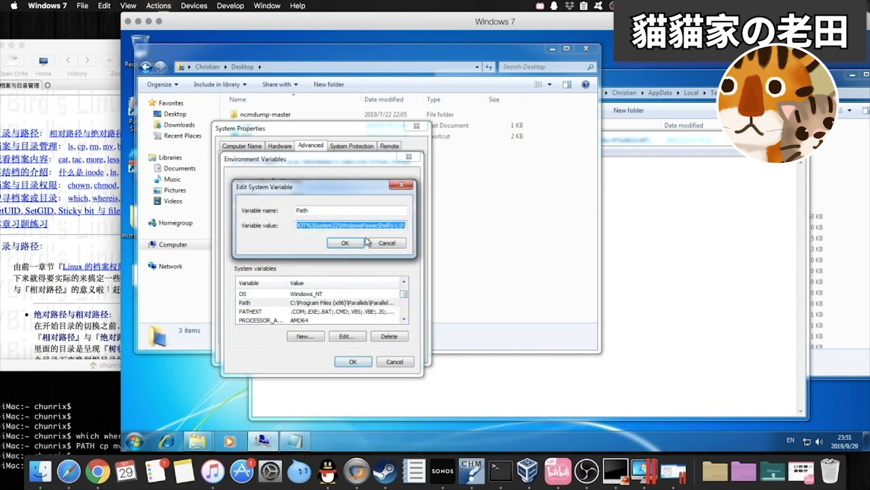
{"action": "left_click", "coordinate": [394, 227]}
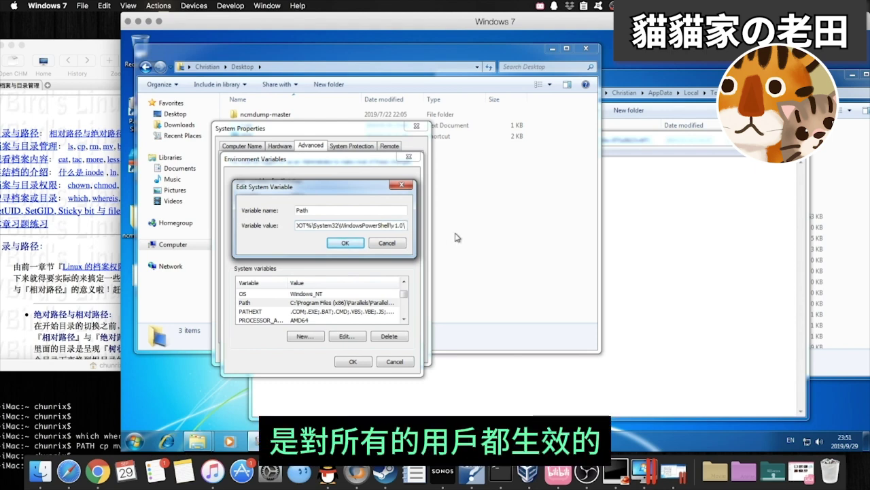
{"action": "type", "text": ";"}
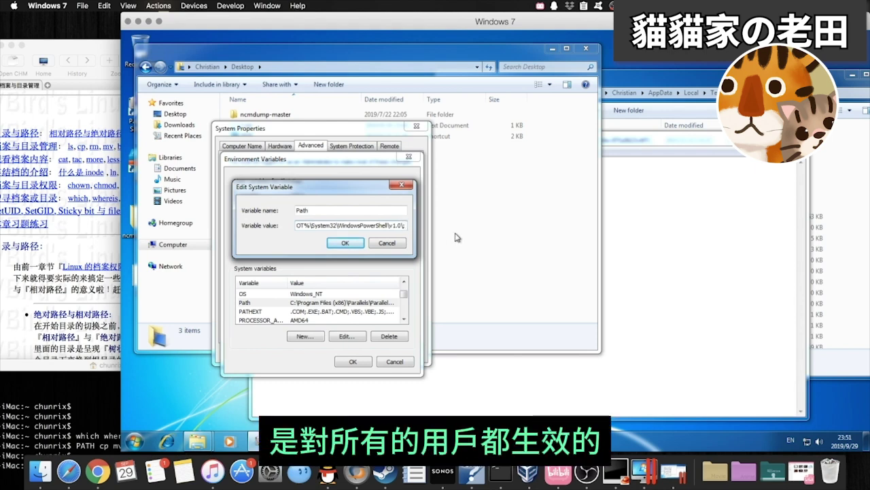
{"action": "key", "text": "BackSpace"}
{"action": "key", "text": "ctrl+v"}
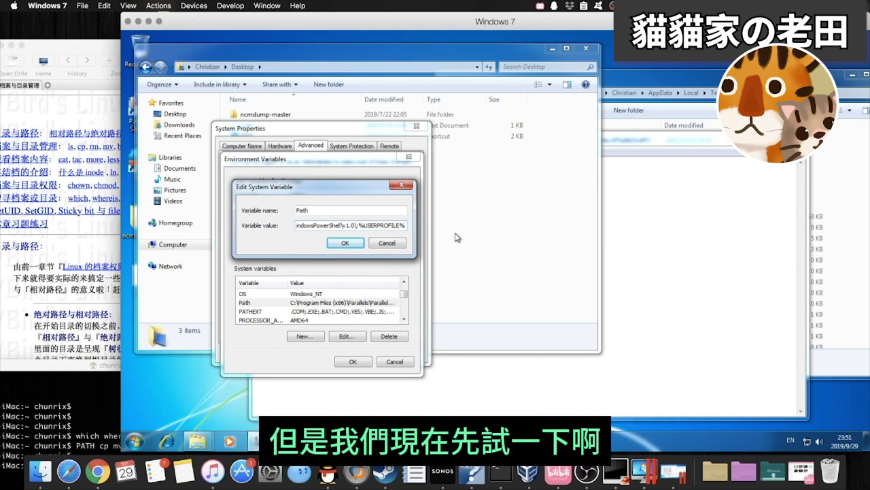
{"action": "type", "text": "\\De"}
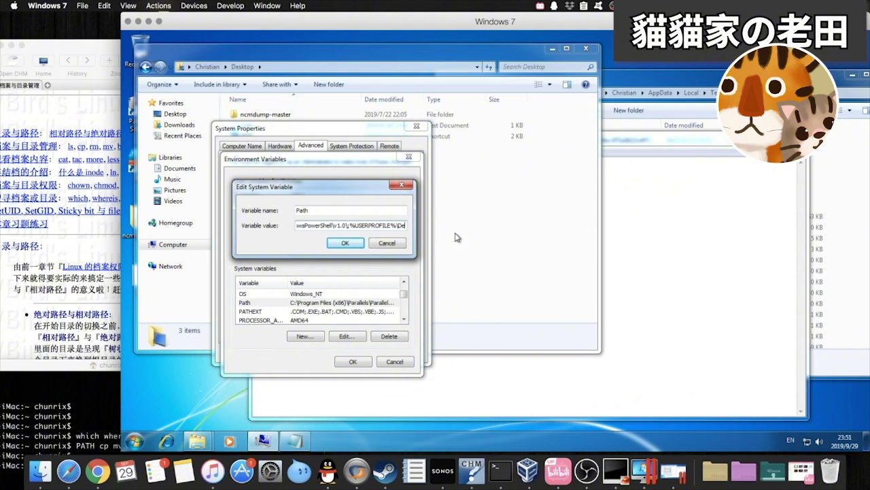
{"action": "type", "text": "sktop"}
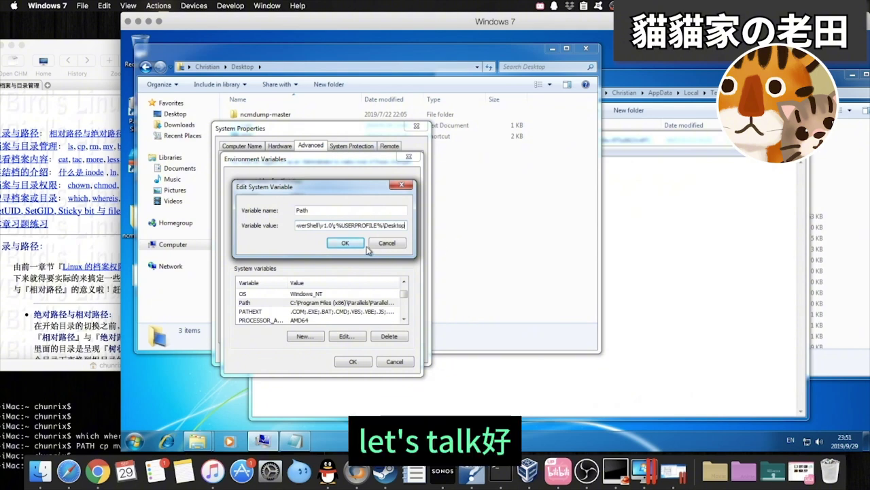
{"action": "left_click", "coordinate": [344, 243]}
{"action": "left_click", "coordinate": [351, 362]}
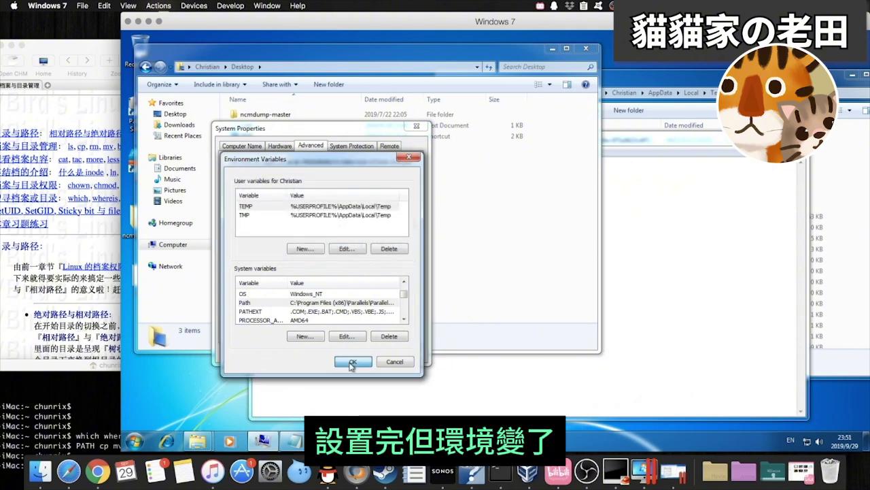
{"action": "left_click", "coordinate": [333, 353]}
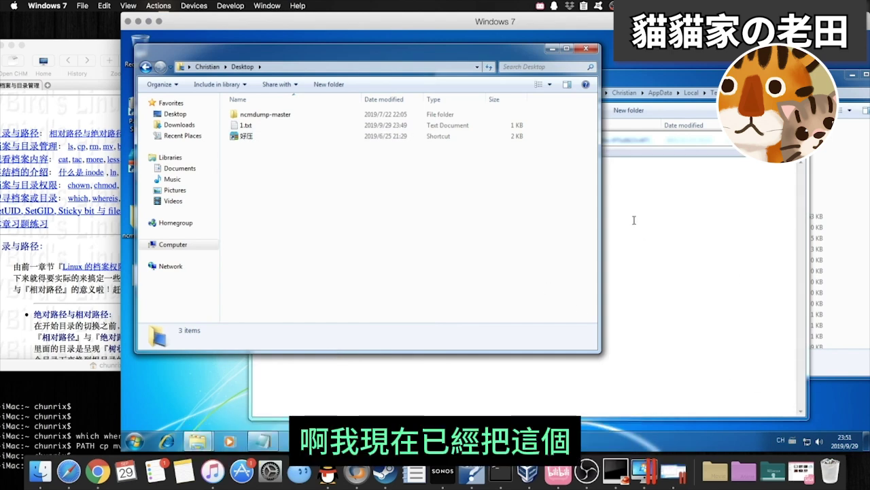
Show the desktop, open 1.txt from there to check its content, and close its Notepad window
{"action": "key", "text": "super+d"}
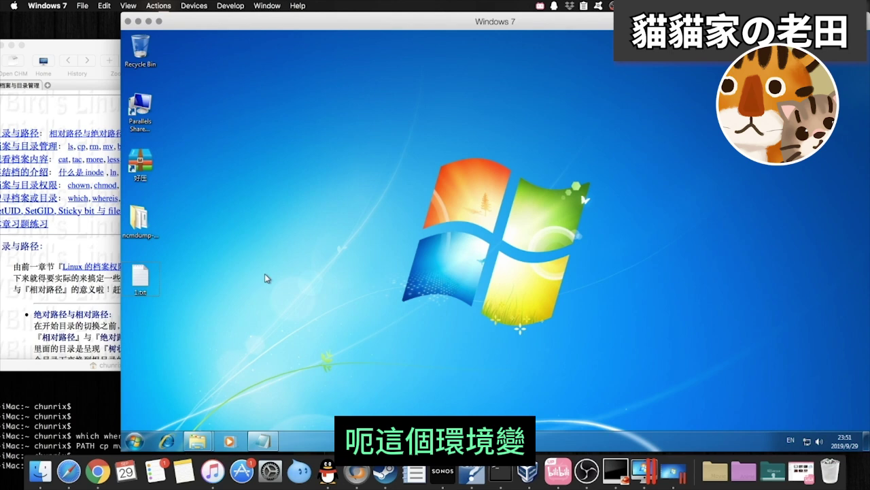
{"action": "double_click", "coordinate": [140, 284]}
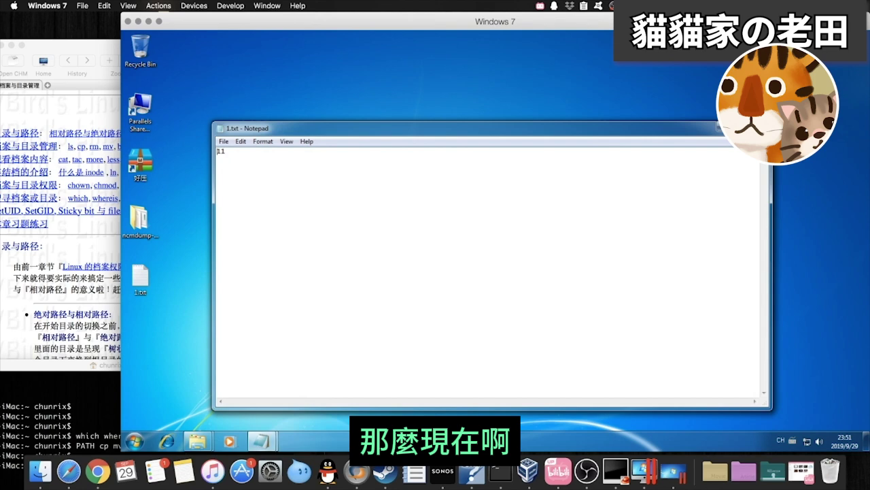
{"action": "key", "text": "alt+F4"}
Try to open 1.txt from the desktop through the Run dialog using only its file name, and dismiss the dialogs
{"action": "key", "text": "super+r"}
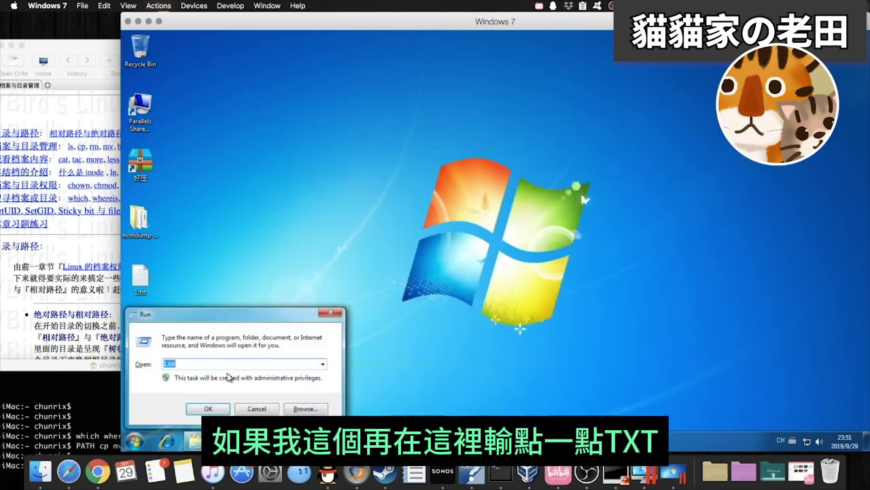
{"action": "key", "text": "Return"}
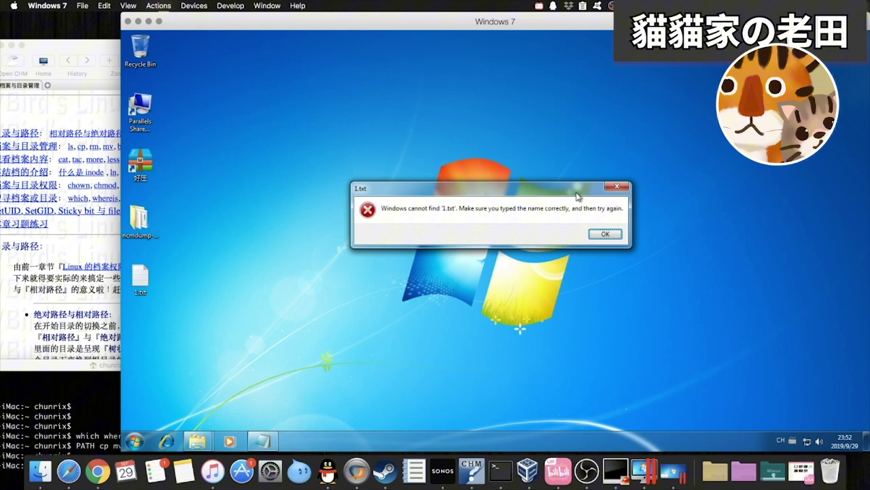
{"action": "left_click", "coordinate": [605, 233]}
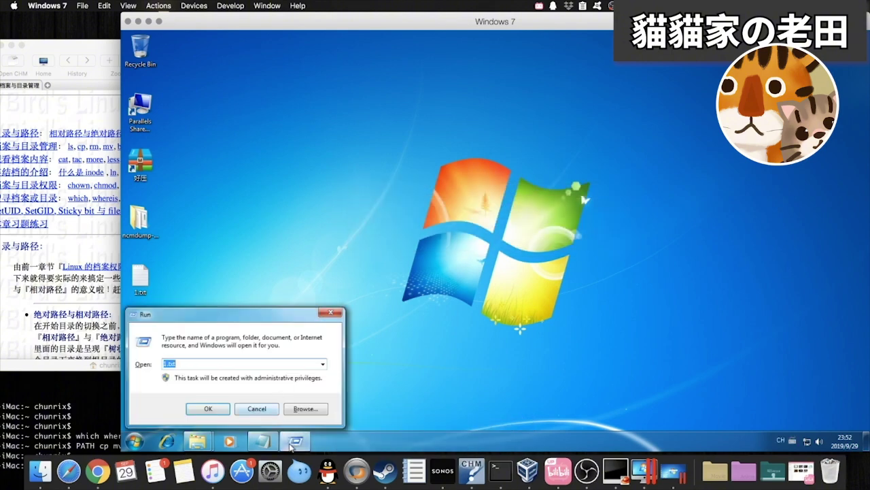
{"action": "left_click", "coordinate": [343, 317]}
{"action": "left_click", "coordinate": [257, 409]}
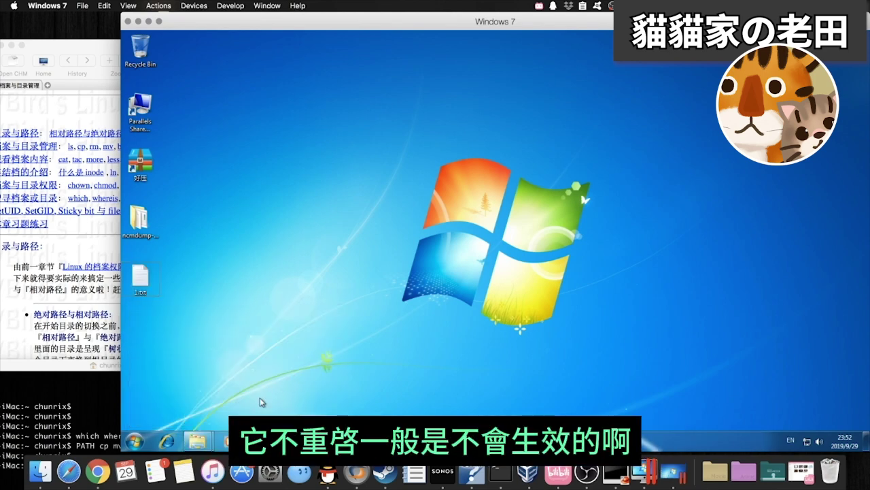
Run sysdm.cpl from the Run dialog and open the Environment Variables from the advanced system properties
{"action": "key", "text": "super+r"}
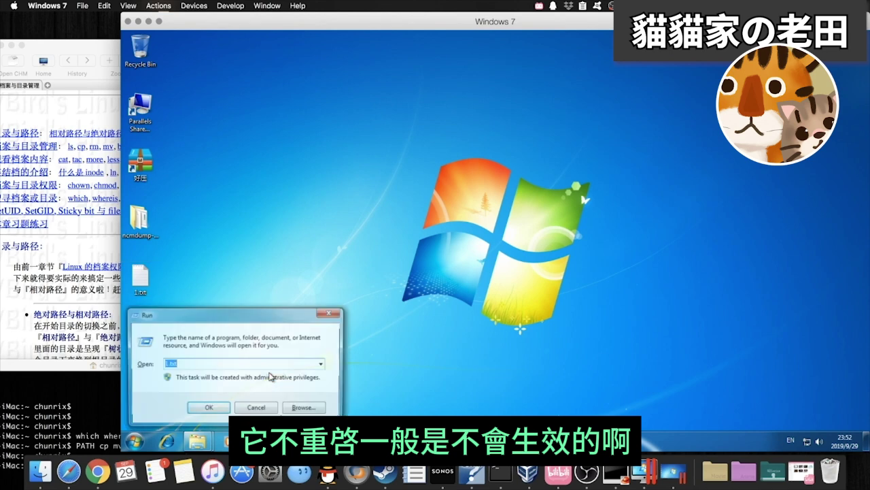
{"action": "type", "text": "sysdm.cpl"}
{"action": "key", "text": "Return"}
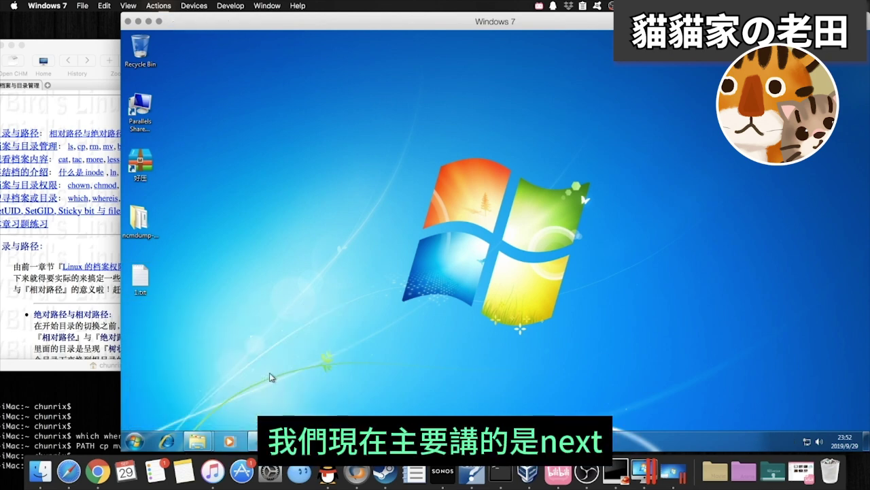
{"action": "left_click", "coordinate": [303, 133]}
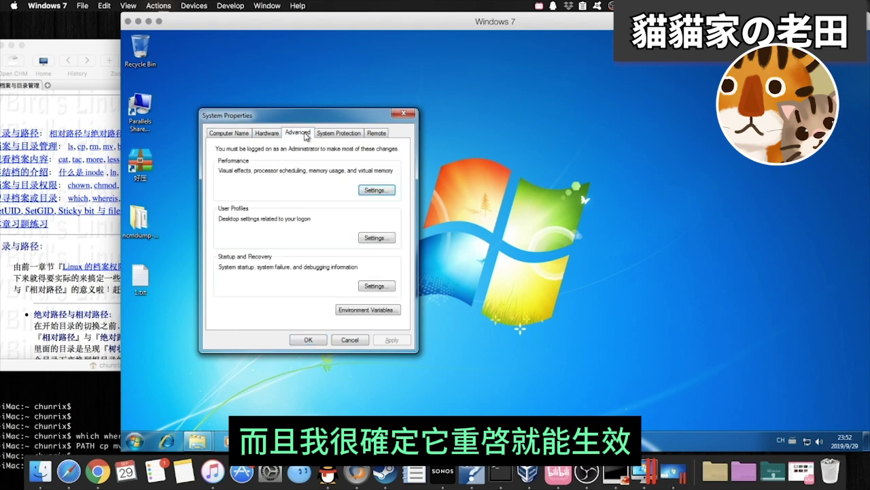
{"action": "left_click", "coordinate": [368, 310]}
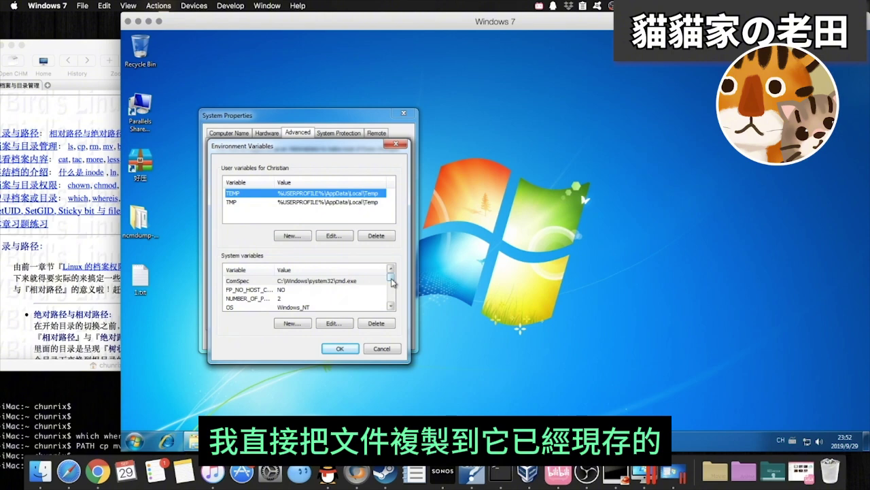
Remove the trailing ;%USERPROFILE%\Desktop entry from the Path system variable and confirm all open system dialogs
{"action": "scroll", "coordinate": [392, 283], "scroll_direction": "down", "scroll_amount": 1}
{"action": "double_click", "coordinate": [340, 291]}
{"action": "left_click", "coordinate": [353, 213]}
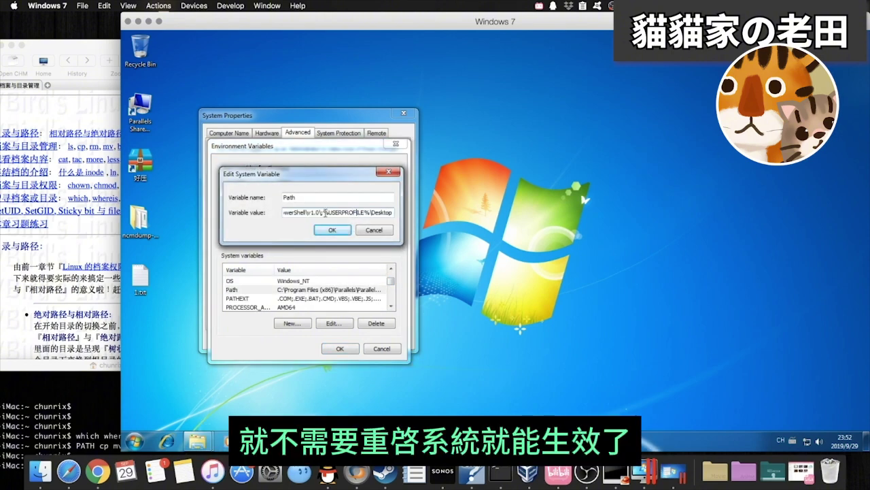
{"action": "left_click_drag", "start_coordinate": [325, 213], "coordinate": [471, 214]}
{"action": "key", "text": "BackSpace"}
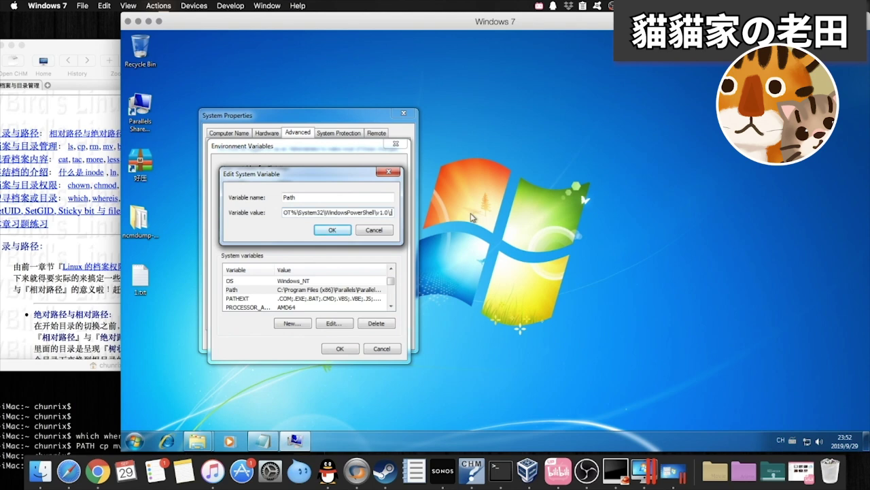
{"action": "key", "text": "BackSpace"}
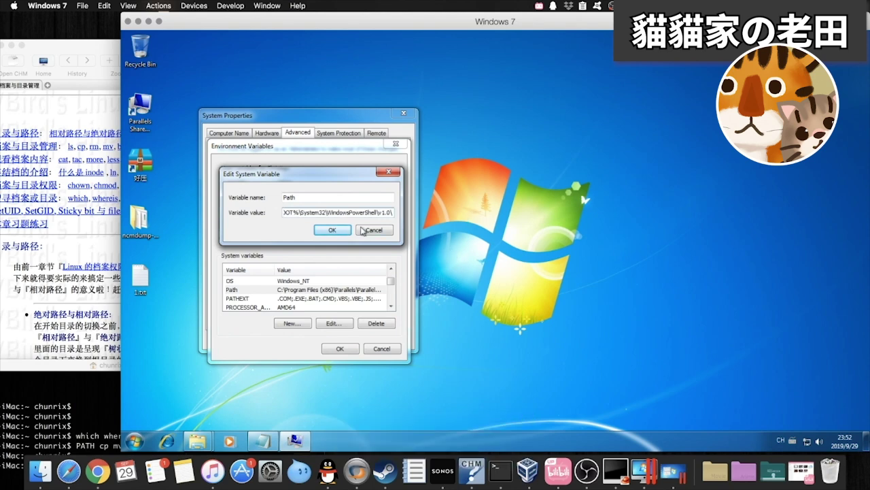
{"action": "left_click", "coordinate": [333, 230]}
{"action": "left_click", "coordinate": [348, 348]}
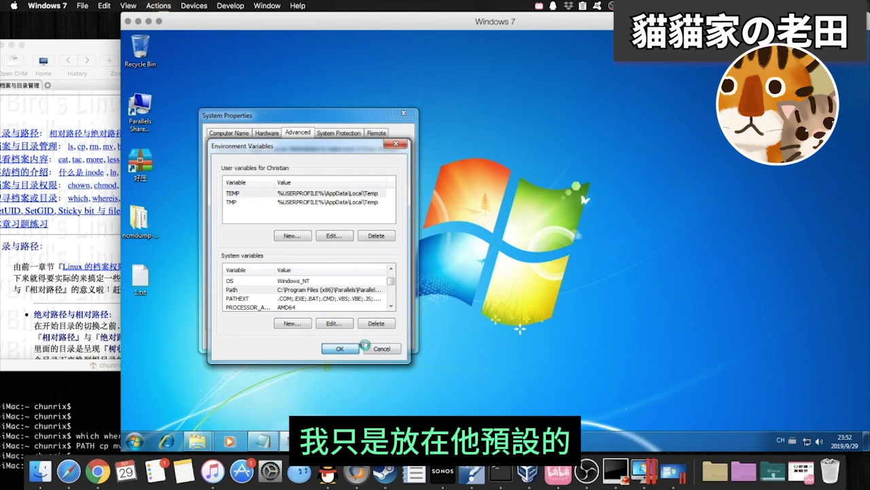
{"action": "left_click", "coordinate": [320, 340]}
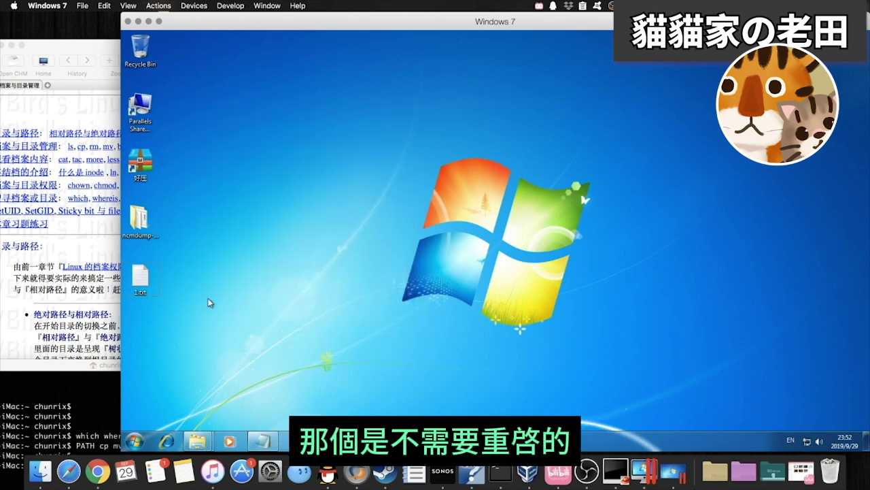
{"action": "left_click", "coordinate": [141, 279]}
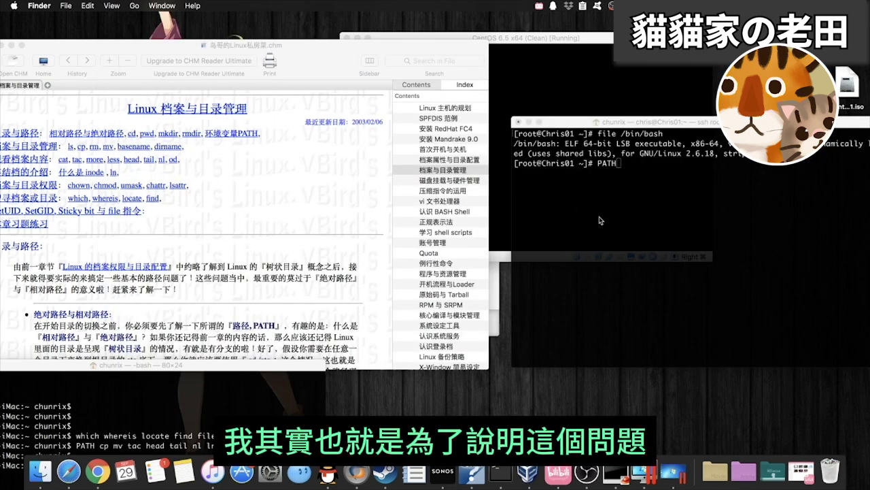
{"action": "left_click", "coordinate": [600, 219]}
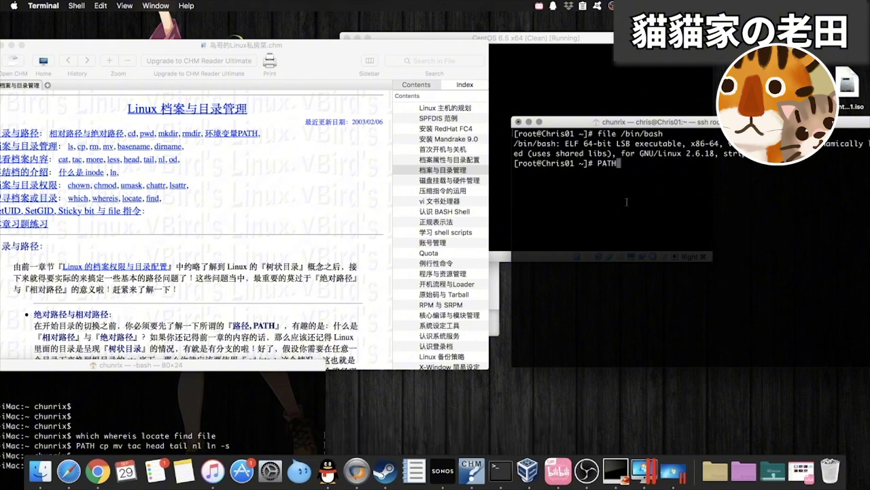
{"action": "left_click", "coordinate": [642, 470]}
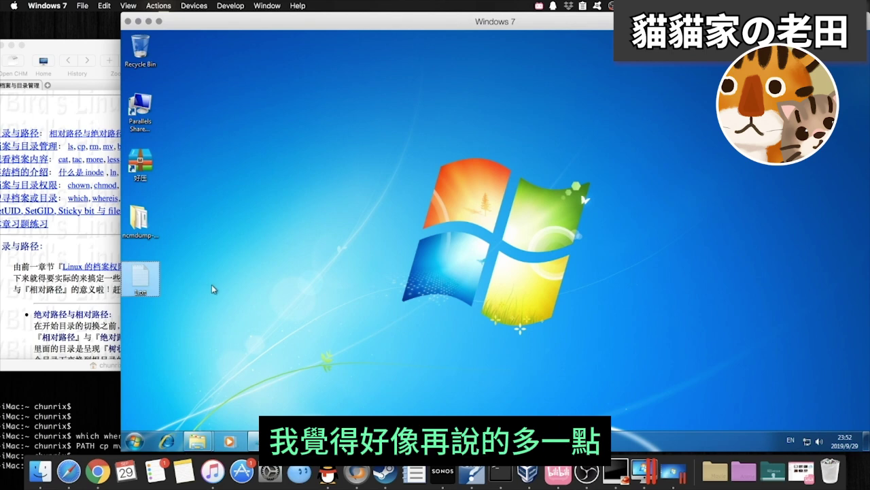
Run sysdm.cpl through the Run dialog and open the Environment Variables from the advanced system properties
{"action": "key", "text": "super+r"}
{"action": "key", "text": "BackSpace"}
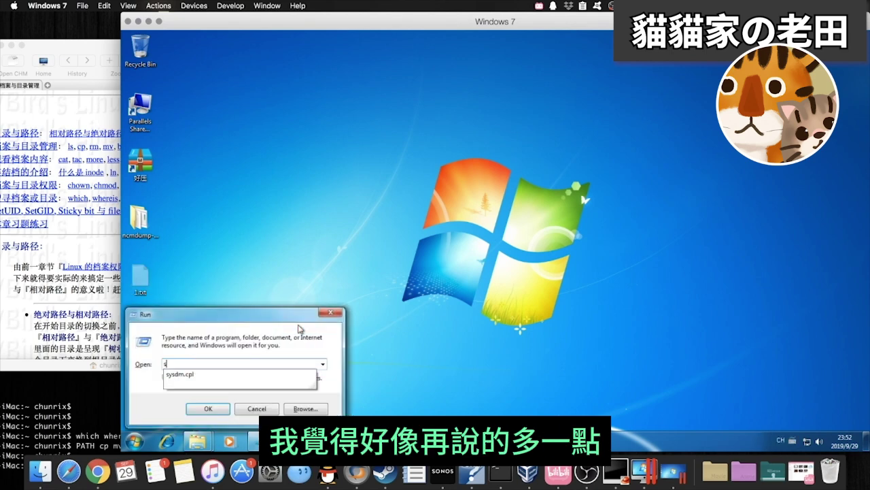
{"action": "type", "text": "sysdm.cpl"}
{"action": "key", "text": "Return"}
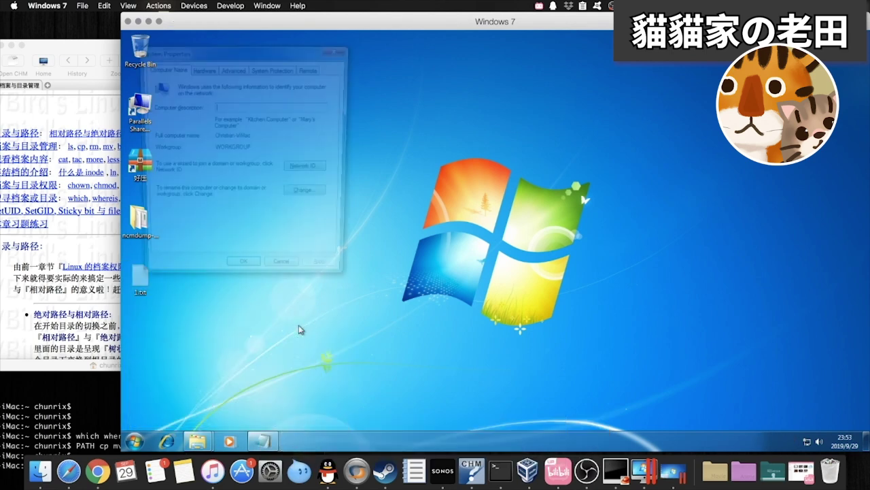
{"action": "left_click", "coordinate": [242, 69]}
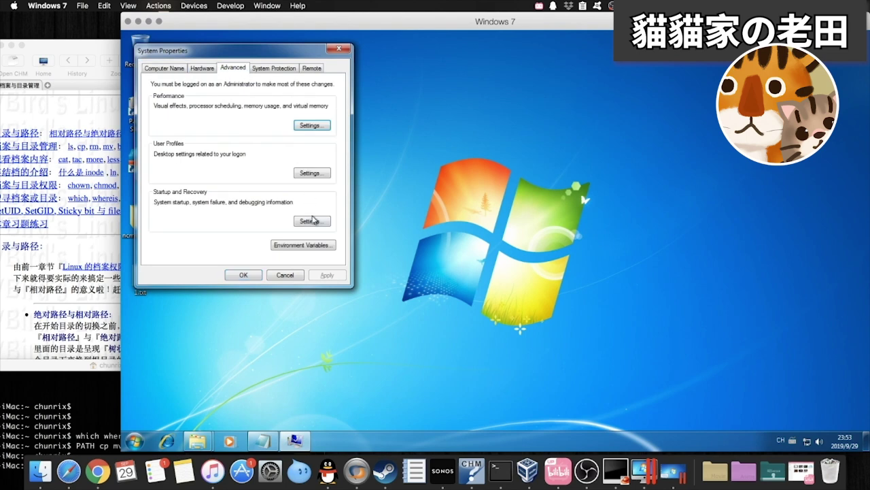
{"action": "left_click", "coordinate": [308, 243]}
Open the TMP user variable, copy its full value, and confirm the variable without changing it
{"action": "double_click", "coordinate": [239, 136]}
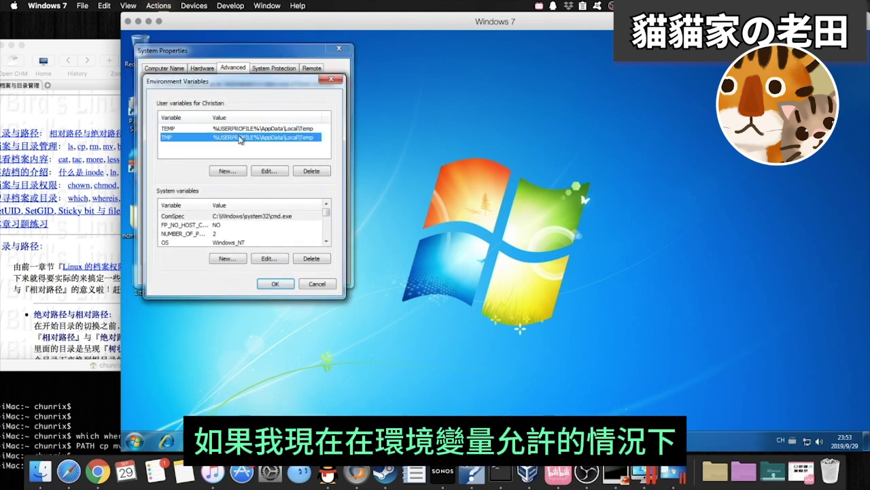
{"action": "left_click", "coordinate": [284, 148]}
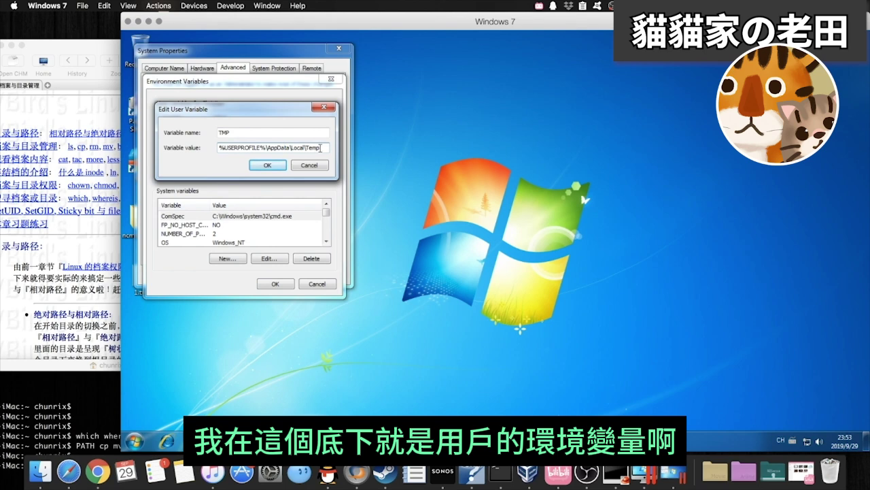
{"action": "left_click_drag", "start_coordinate": [321, 147], "coordinate": [181, 143]}
{"action": "left_click", "coordinate": [273, 150]}
{"action": "left_click_drag", "start_coordinate": [321, 148], "coordinate": [220, 147]}
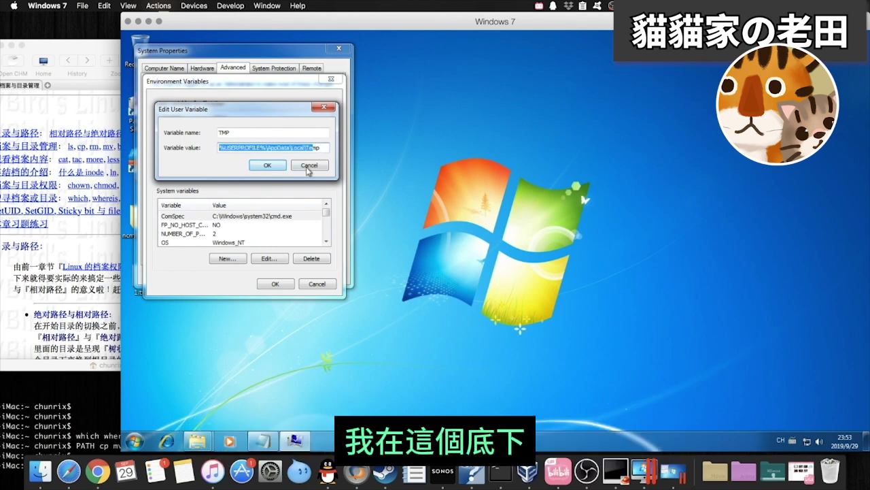
{"action": "left_click", "coordinate": [322, 149]}
{"action": "left_click_drag", "start_coordinate": [322, 149], "coordinate": [170, 145]}
{"action": "key", "text": "ctrl+c"}
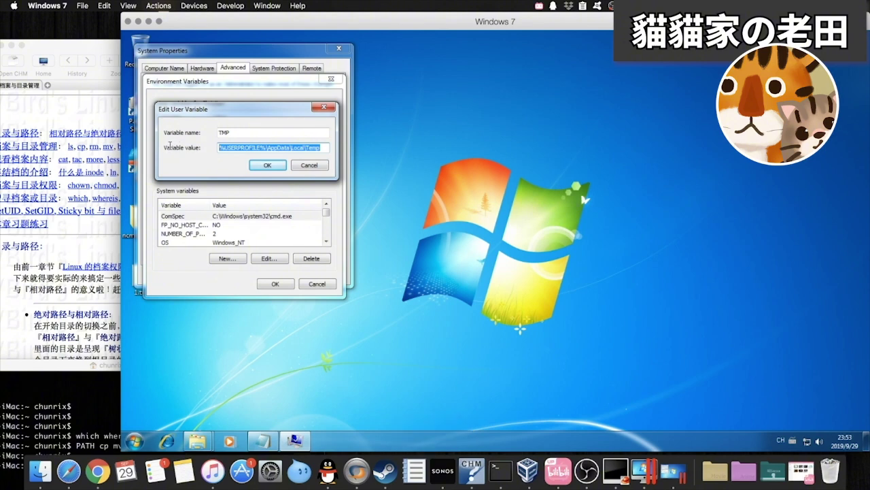
{"action": "left_click", "coordinate": [264, 165]}
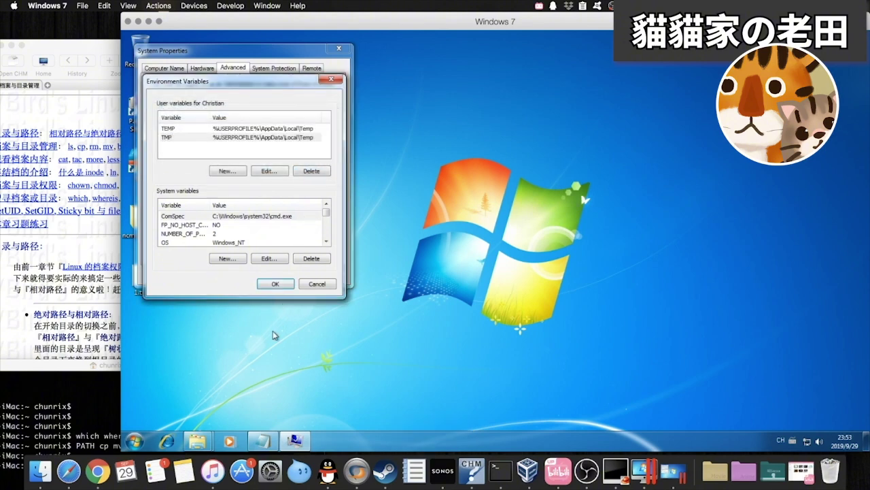
Bring up the Desktop folder window and navigate it to the copied path %USERPROFILE%\AppData\Local\Temp
{"action": "mouse_move", "coordinate": [201, 444]}
{"action": "left_click", "coordinate": [274, 385]}
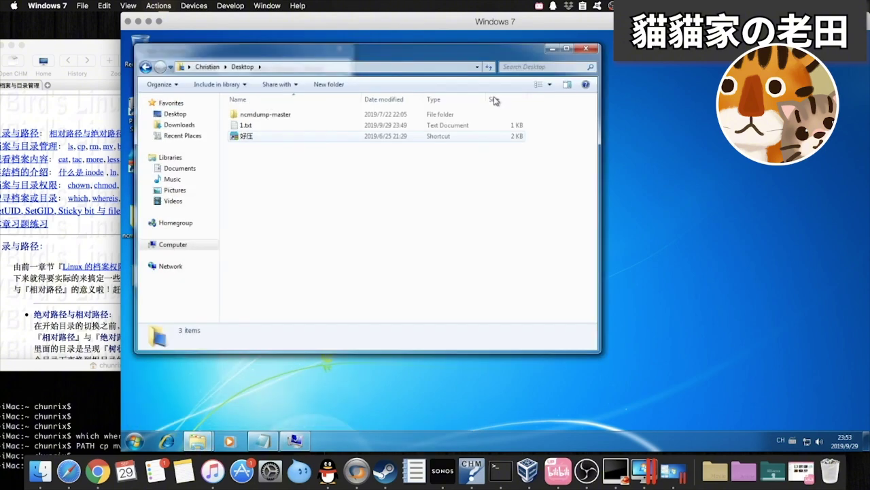
{"action": "left_click", "coordinate": [424, 68]}
{"action": "key", "text": "ctrl+v"}
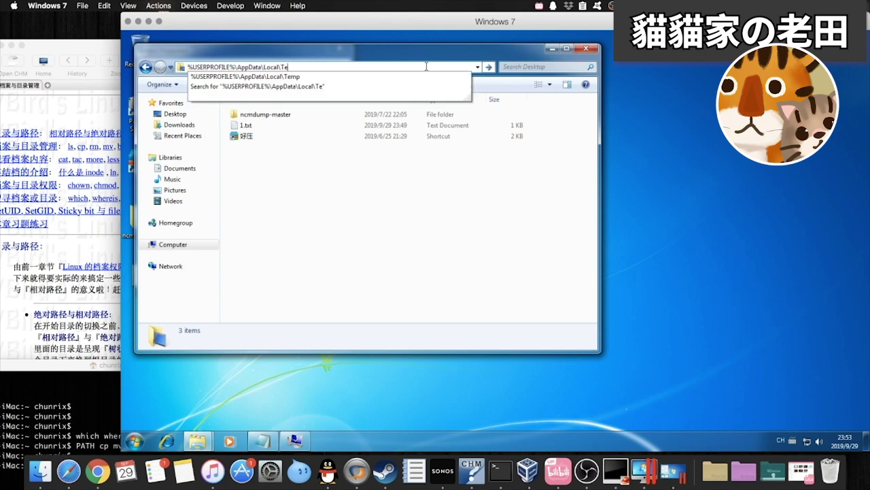
{"action": "key", "text": "Return"}
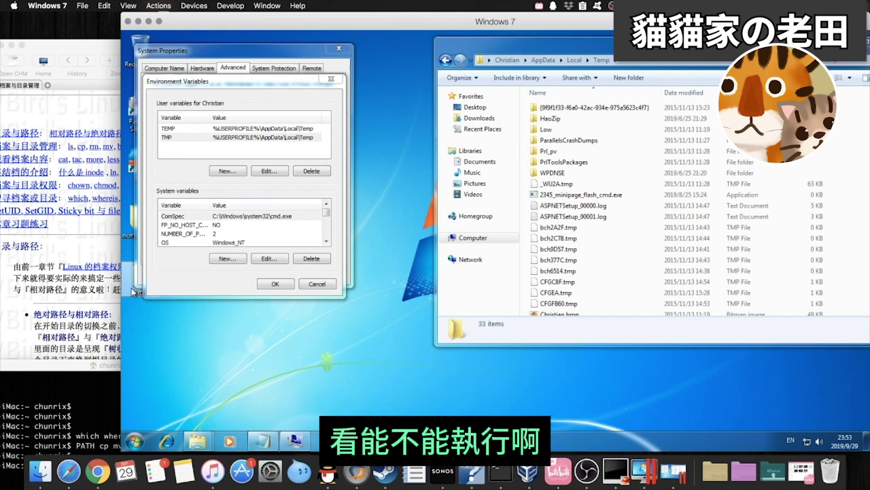
Move 1.txt from the desktop into the Temp folder, try to open it by file name through Run, and dismiss the dialogs
{"action": "left_click", "coordinate": [714, 217]}
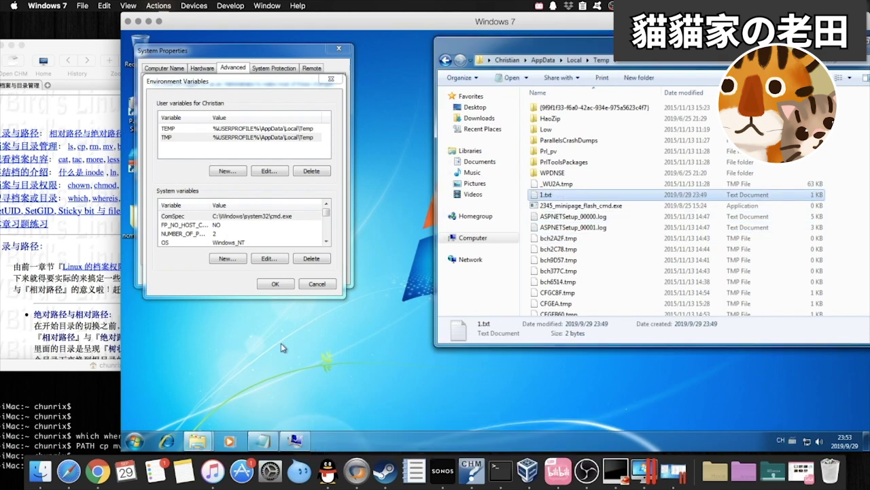
{"action": "key", "text": "super+r"}
{"action": "type", "text": "1.txt"}
{"action": "key", "text": "Return"}
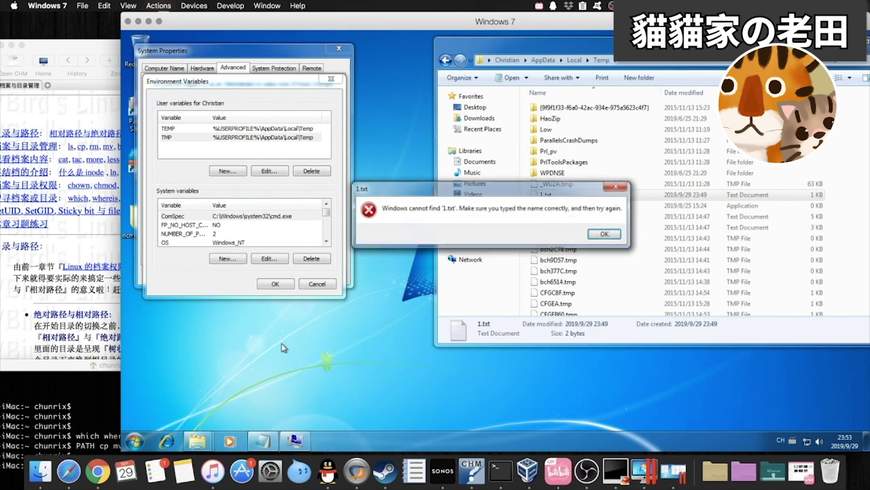
{"action": "key", "text": "Return"}
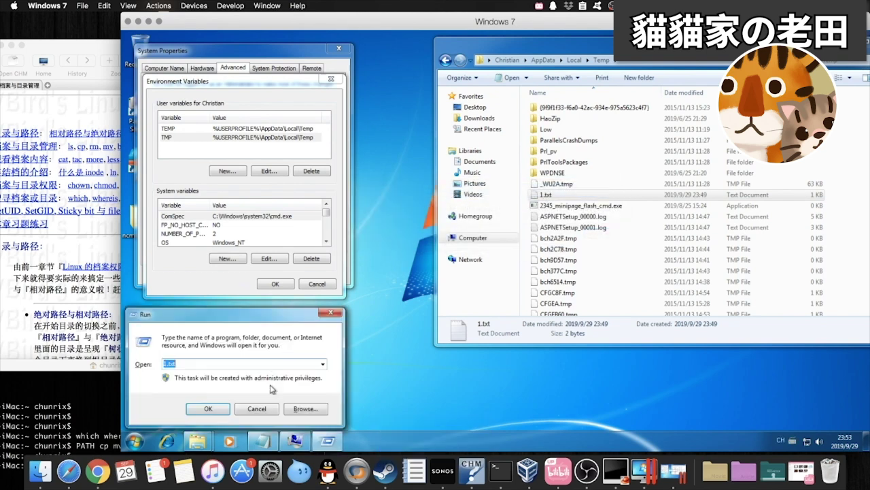
{"action": "left_click", "coordinate": [266, 410]}
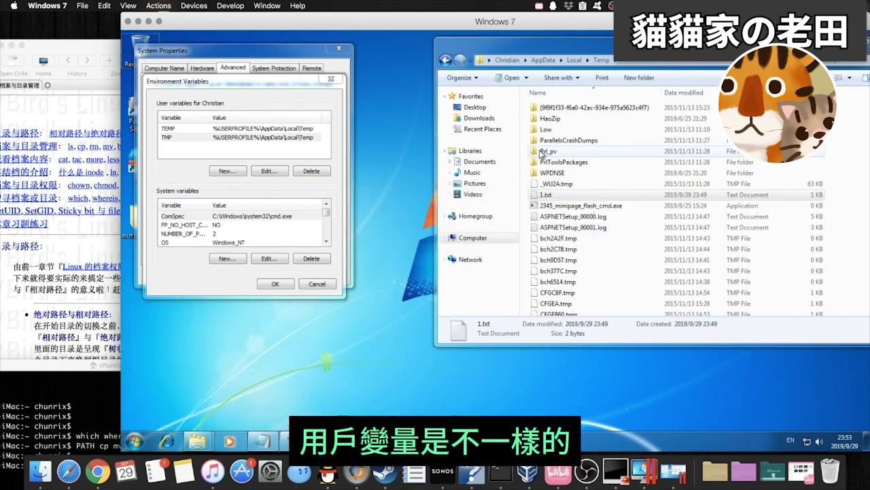
Delete 1.txt from the Temp folder, and close the folder window and both system dialogs
{"action": "left_click", "coordinate": [578, 195]}
{"action": "key", "text": "Delete"}
{"action": "left_click", "coordinate": [535, 277]}
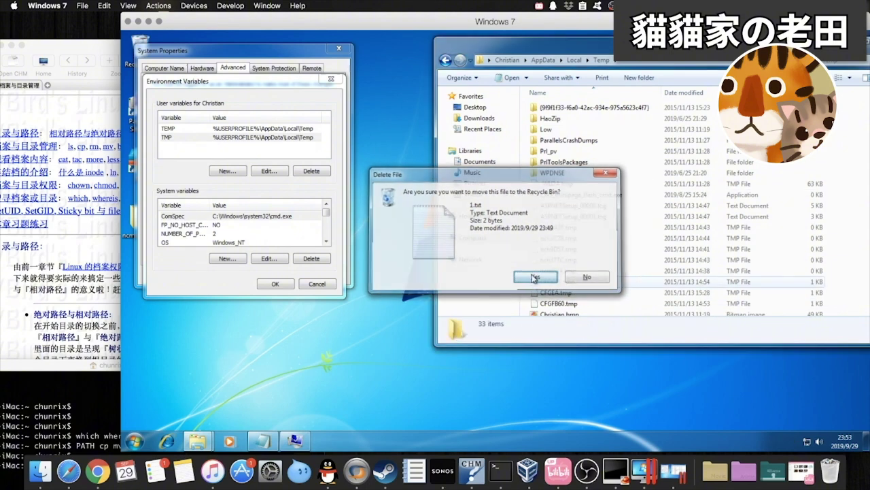
{"action": "double_click", "coordinate": [441, 48]}
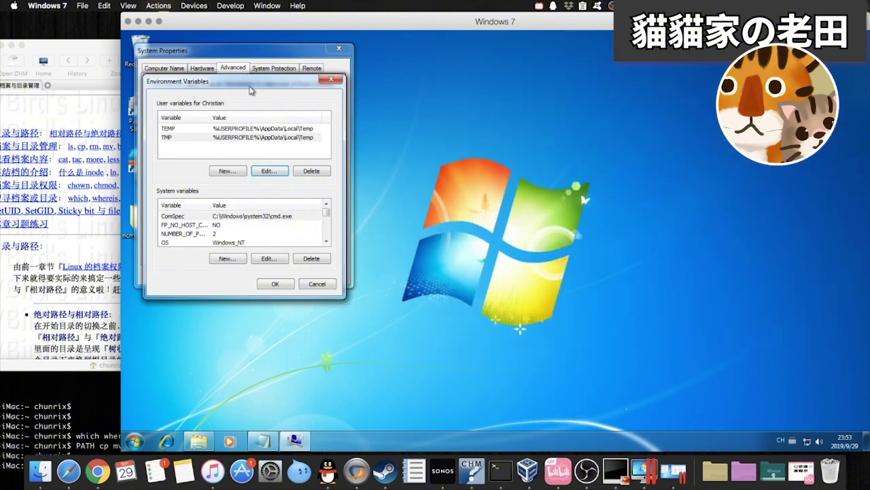
{"action": "left_click", "coordinate": [331, 80]}
{"action": "left_click", "coordinate": [338, 48]}
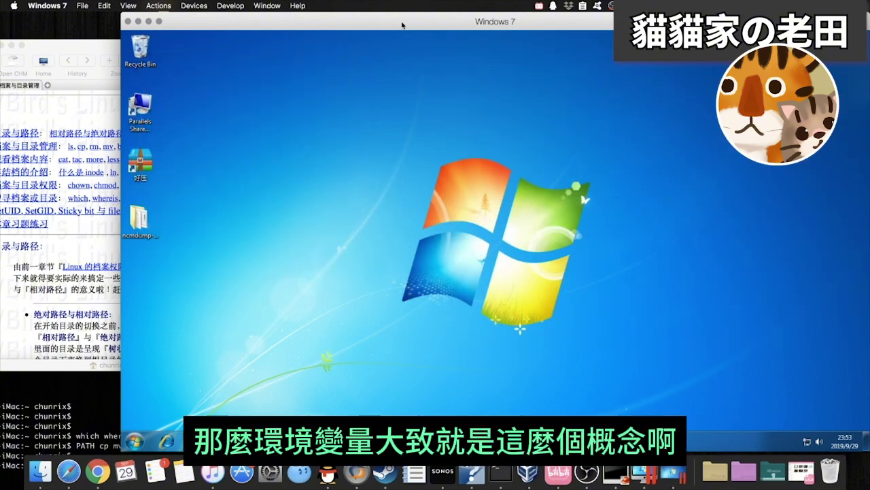
Hide the Windows 7 virtual machine, switch to the root SSH session in Terminal, and discard the pending PATH command
{"action": "key", "text": "super+h"}
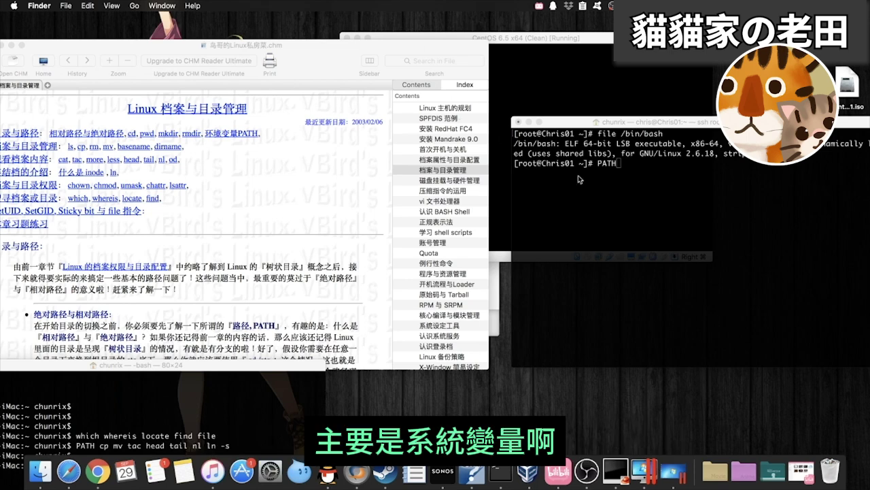
{"action": "left_click", "coordinate": [639, 216]}
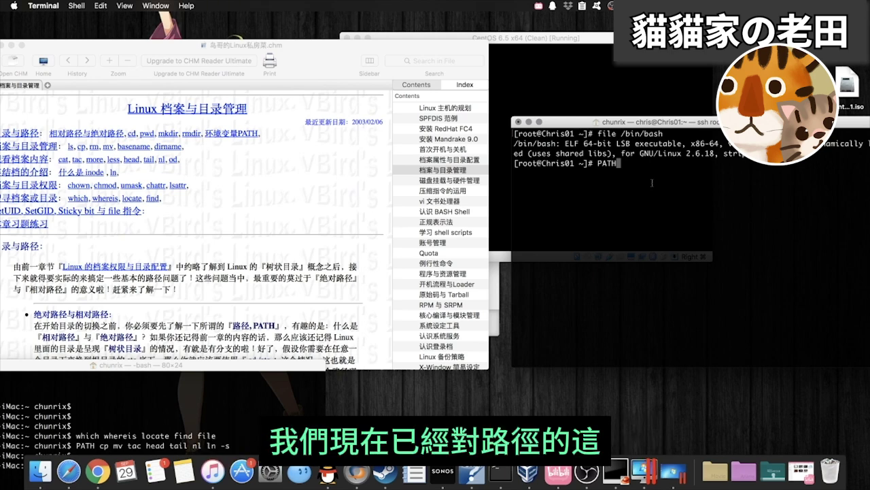
{"action": "key", "text": "ctrl+c"}
{"action": "key", "text": "ctrl+c"}
{"action": "type", "text": "/usr/local/"}
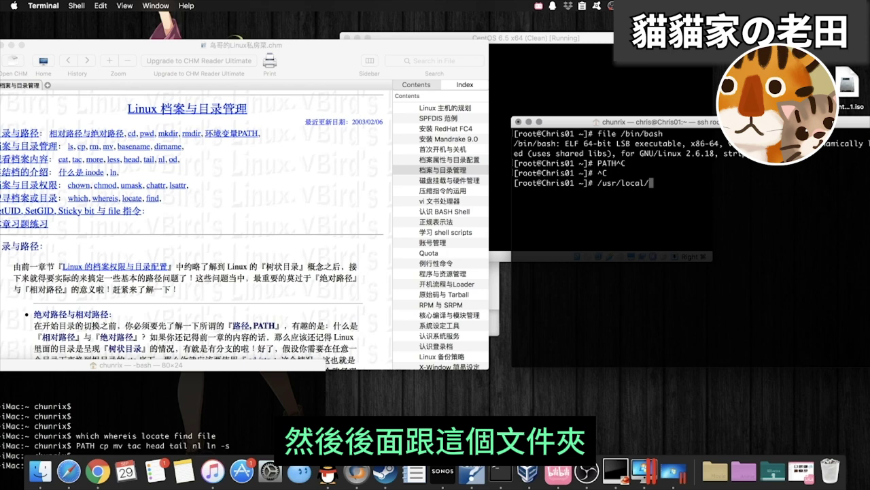
{"action": "key", "text": "ctrl+u"}
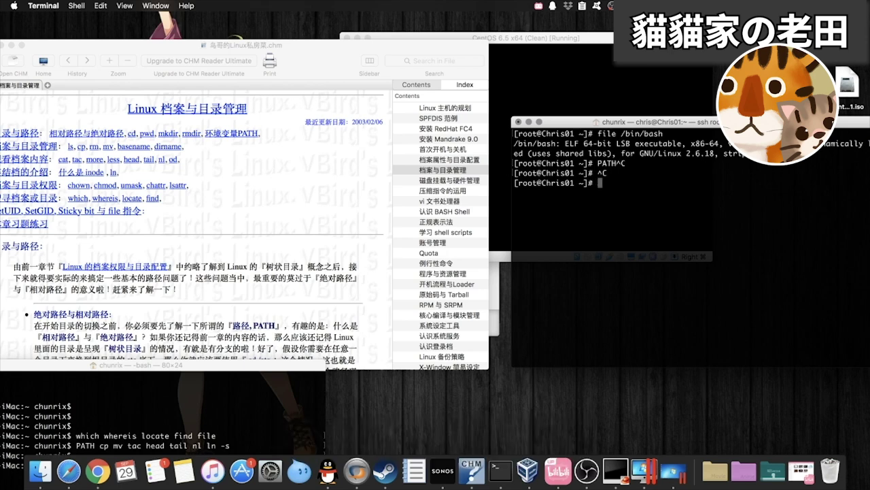
{"action": "type", "text": "ech"}
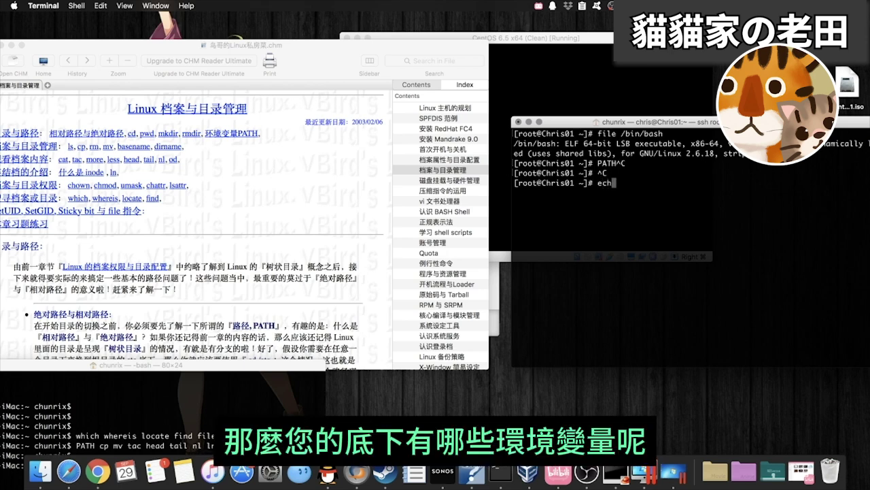
{"action": "type", "text": "o $PATH"}
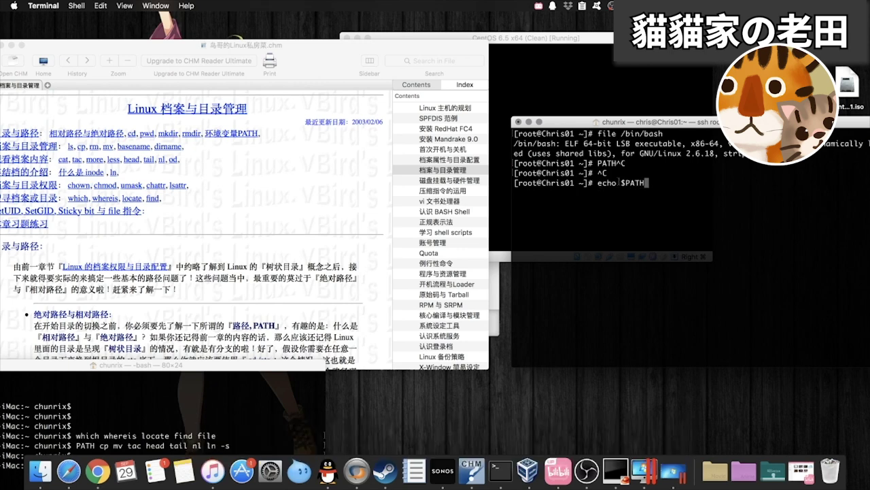
{"action": "key", "text": "ctrl+c"}
{"action": "key", "text": "ctrl+c"}
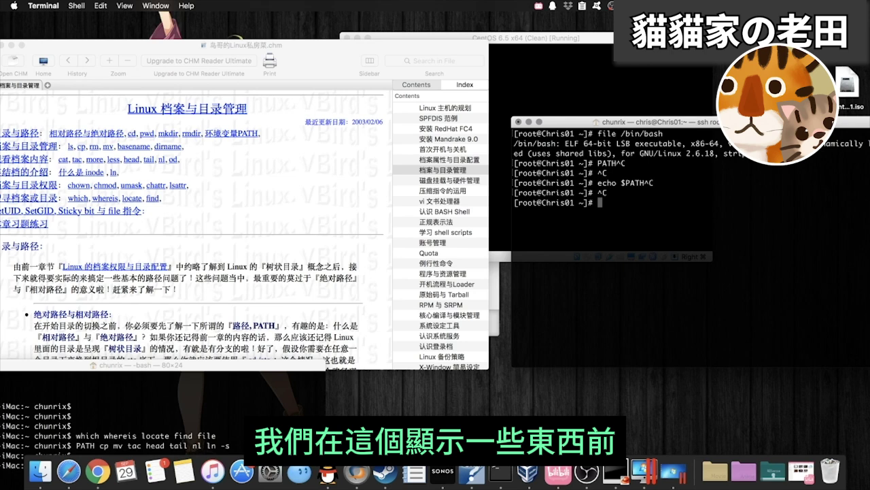
Print the text hi,u in the SSH session with echo 'hi,u' and highlight the printed line
{"action": "type", "text": "echo "}
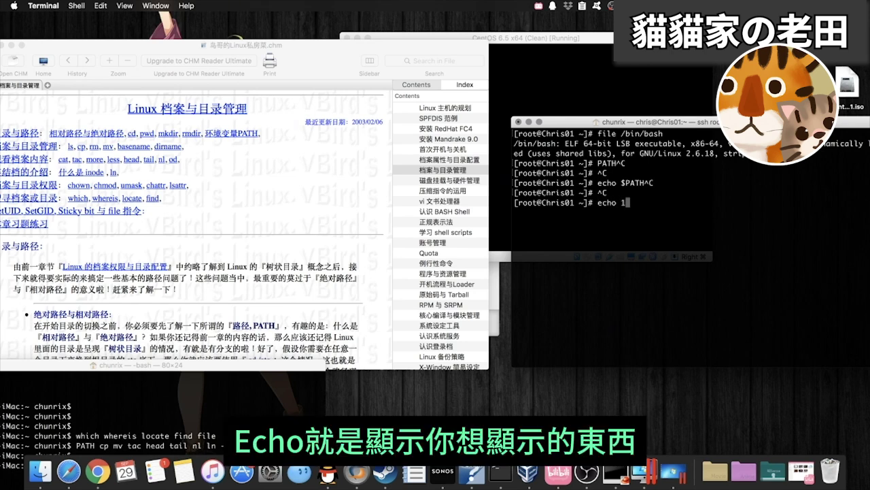
{"action": "type", "text": "'h"}
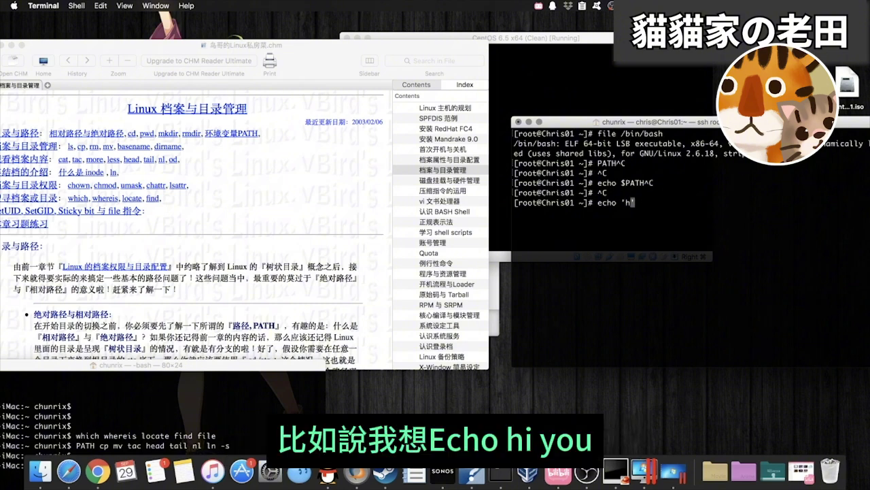
{"action": "type", "text": "i,u'"}
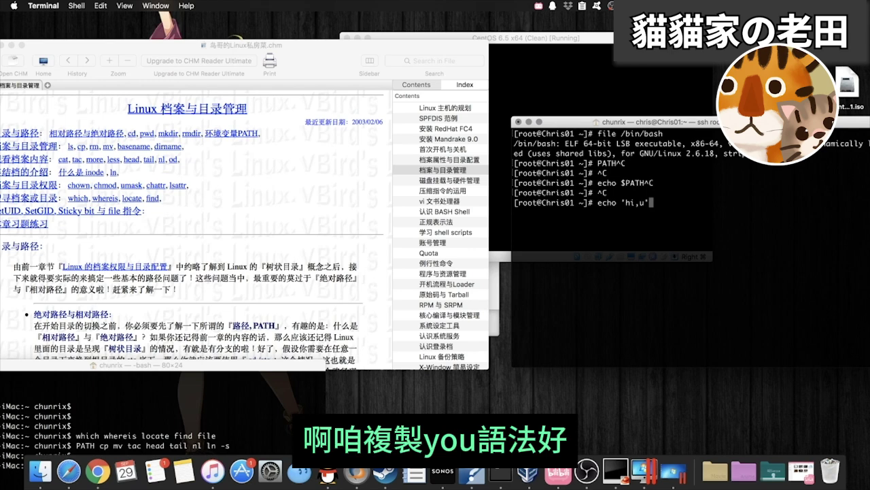
{"action": "key", "text": "Return"}
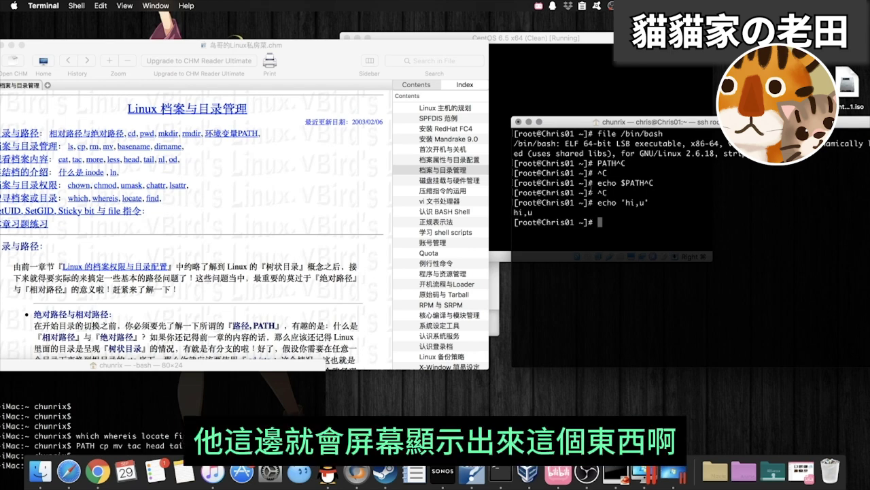
{"action": "left_click_drag", "start_coordinate": [535, 213], "coordinate": [513, 213]}
{"action": "left_click", "coordinate": [548, 212]}
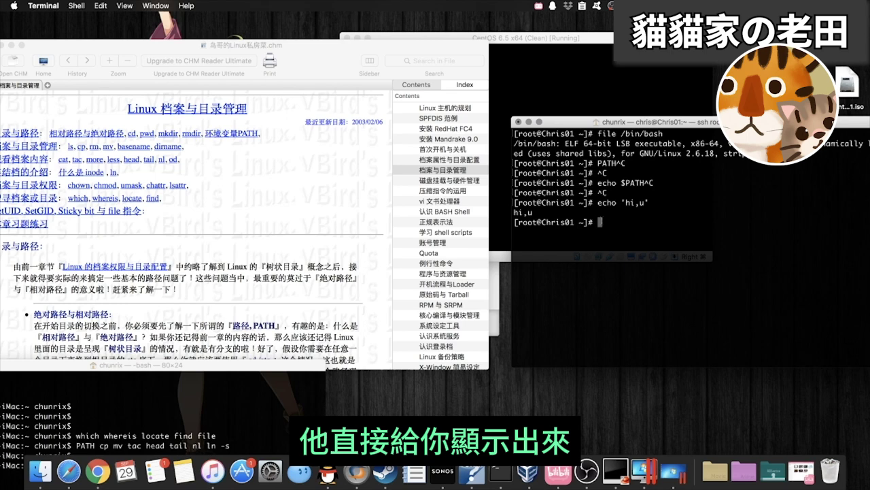
Display the value of the LANG environment variable with echo $LANG
{"action": "type", "text": "echo "}
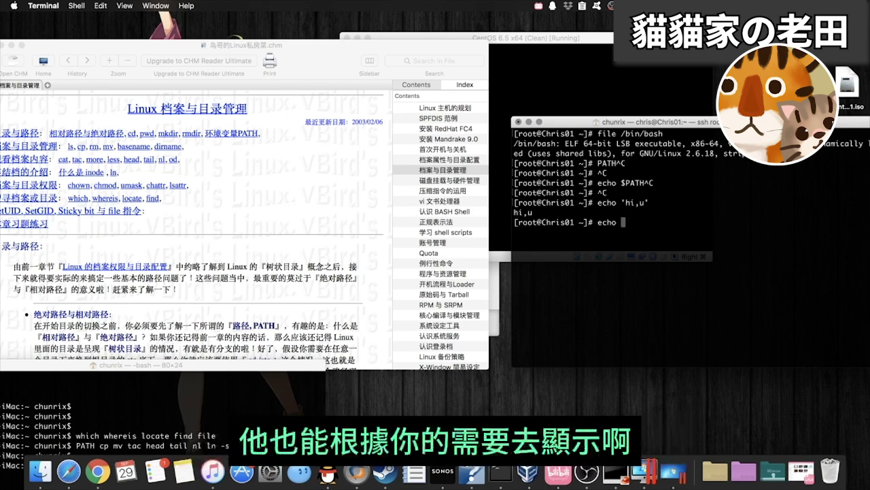
{"action": "type", "text": "$LANG"}
{"action": "key", "text": "Return"}
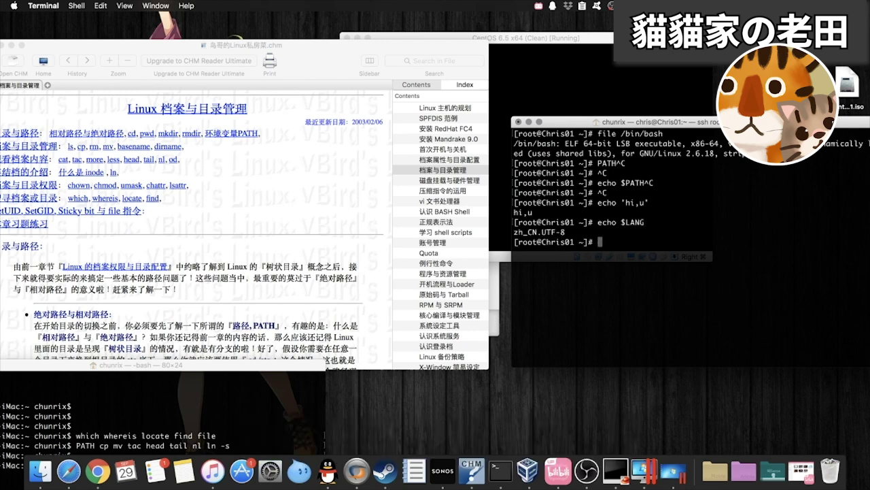